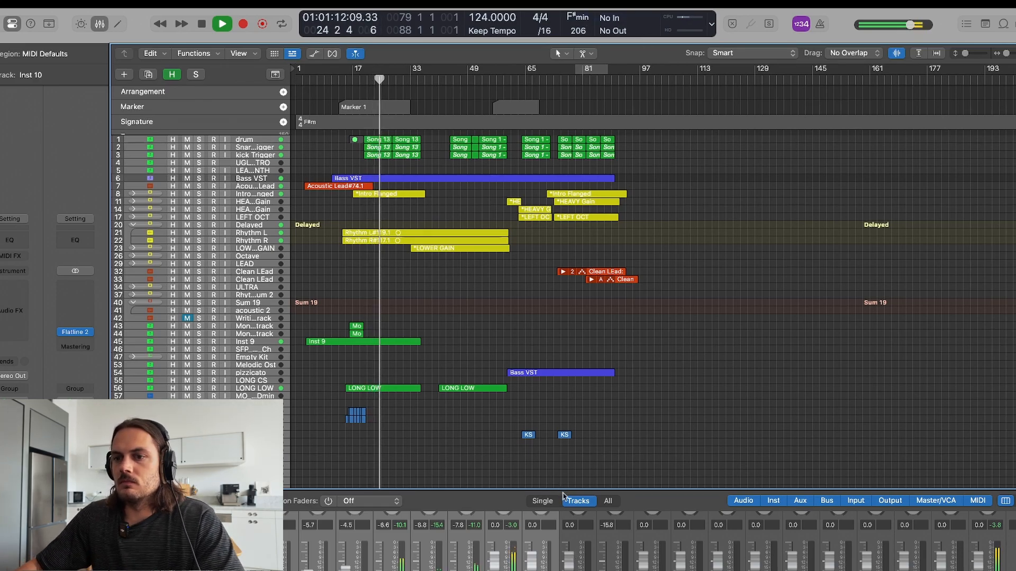
- Enlarge the mixer, look through the plug-in chains across the bus and track channels, and restore the larger track view
drag(563, 489, 563, 245)
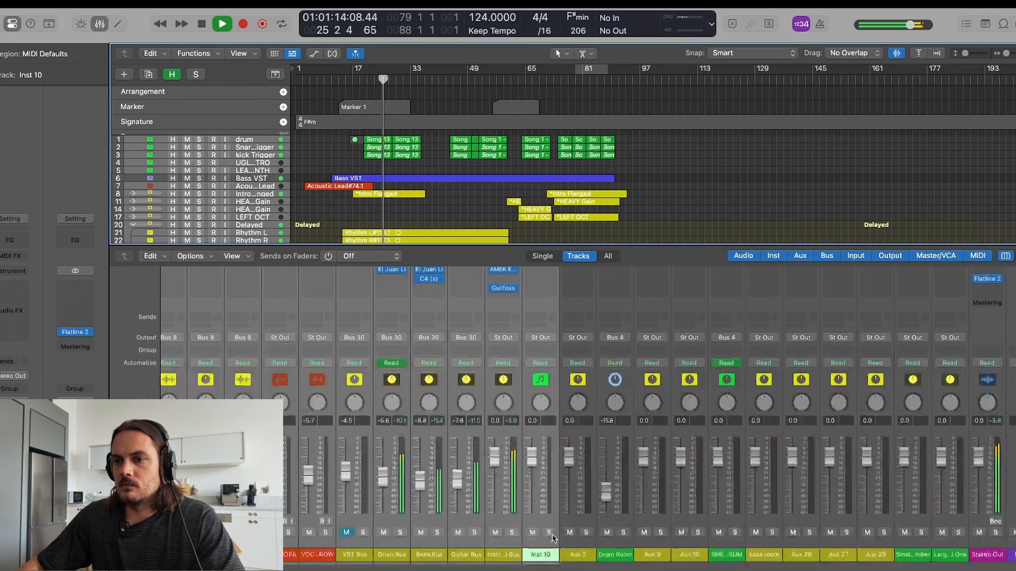
scroll(637, 337, up, 5)
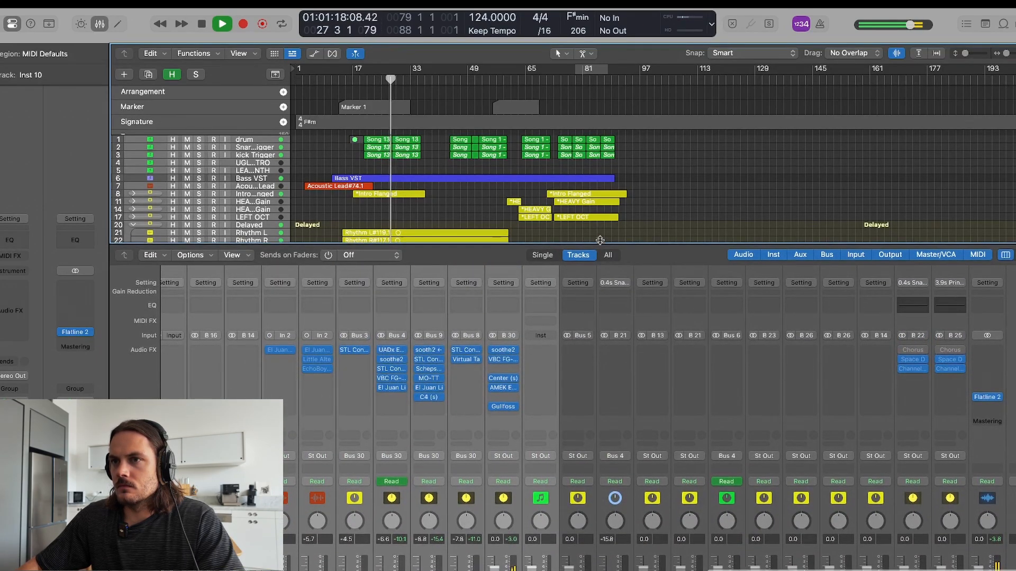
drag(600, 244, 608, 99)
scroll(609, 249, left, 20)
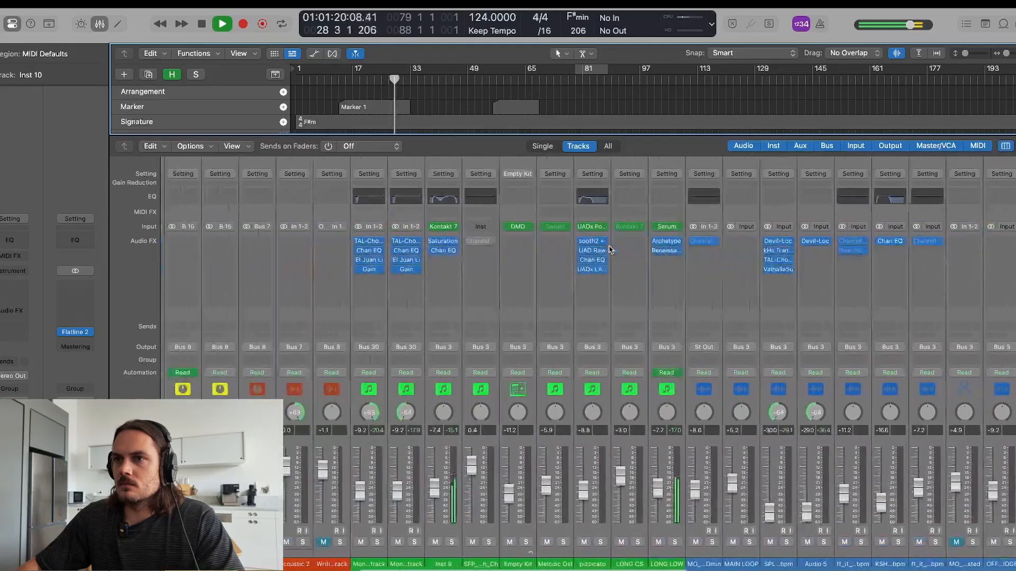
scroll(609, 249, left, 15)
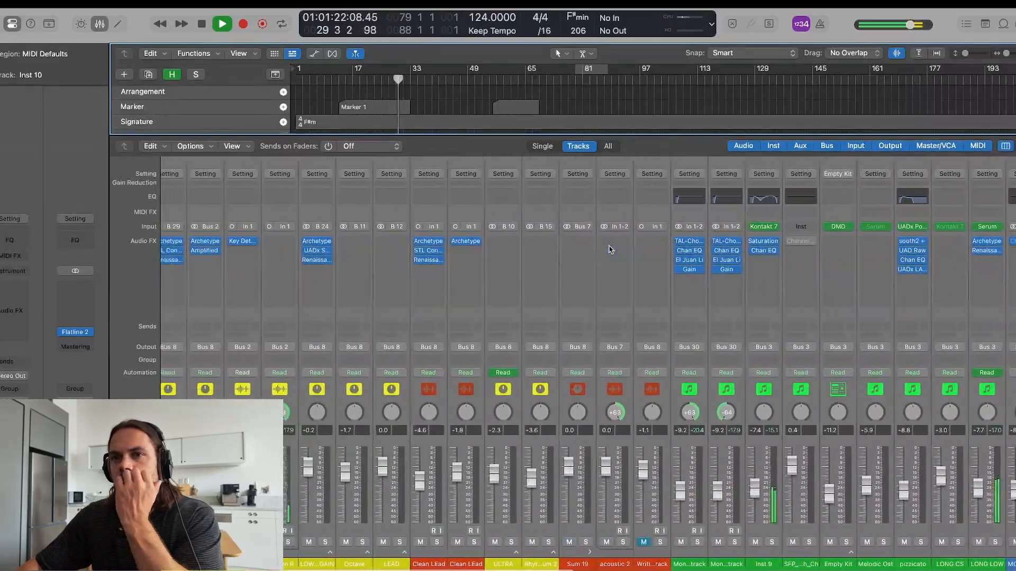
scroll(609, 249, left, 15)
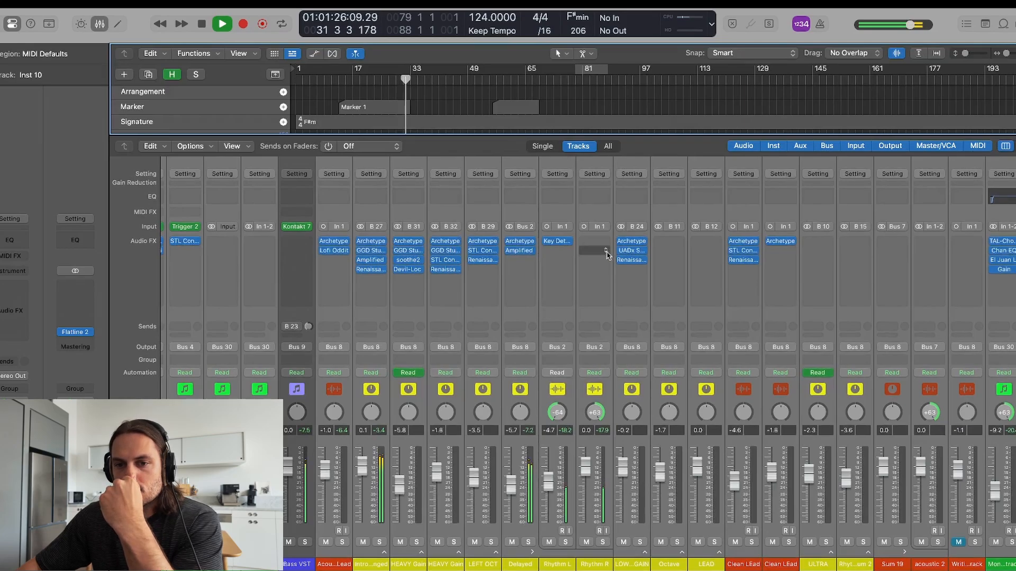
scroll(607, 255, left, 15)
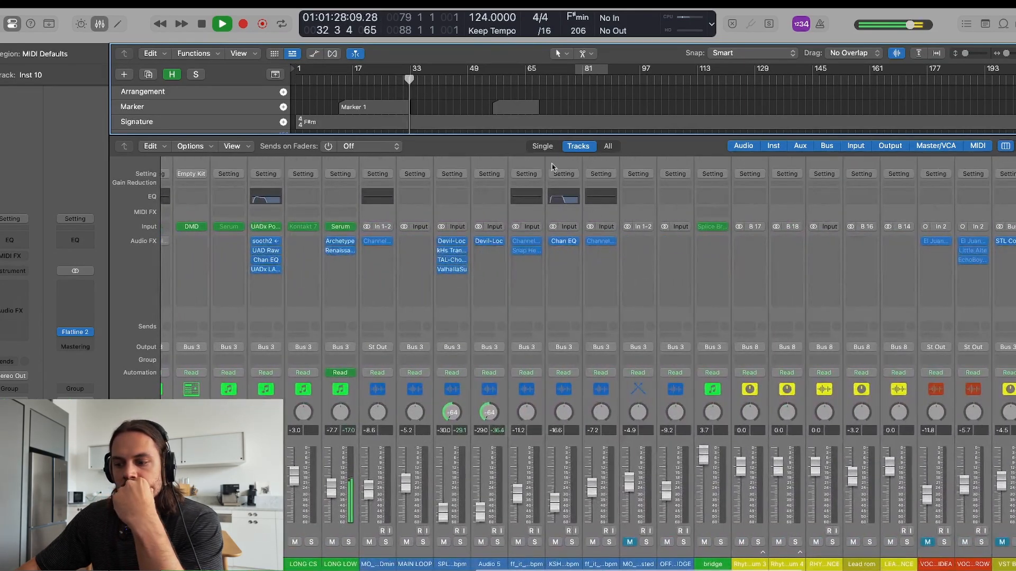
drag(581, 137, 584, 461)
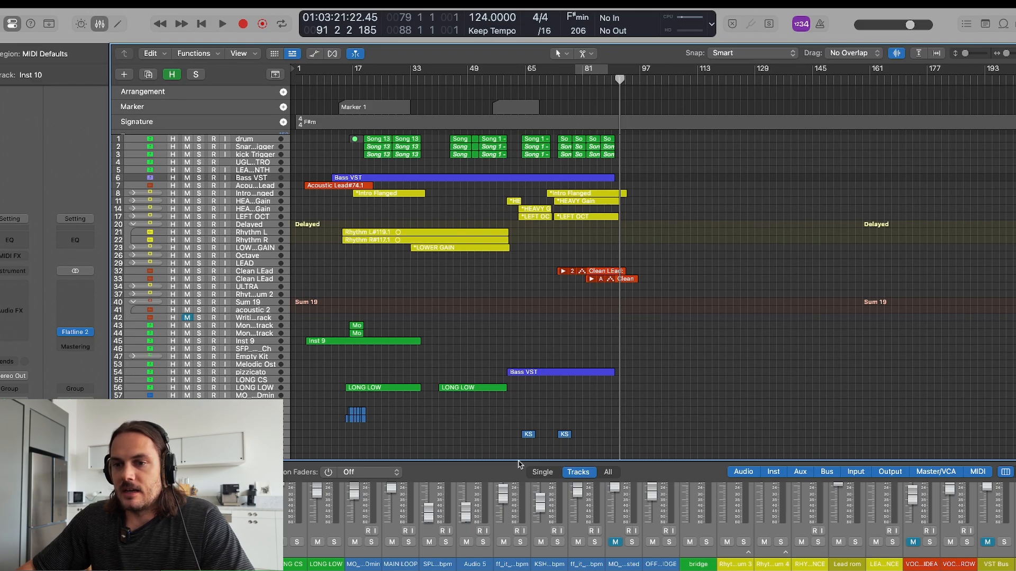
- Enlarge the mixer again and open the Flatline 2 plug-in on the Stereo Out channel
drag(516, 462, 517, 135)
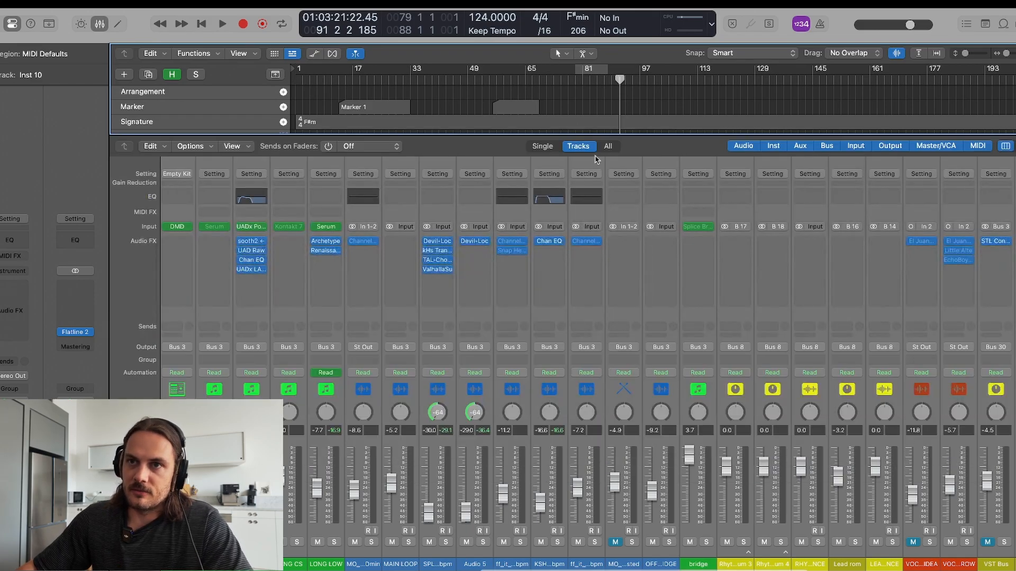
scroll(719, 279, right, 10)
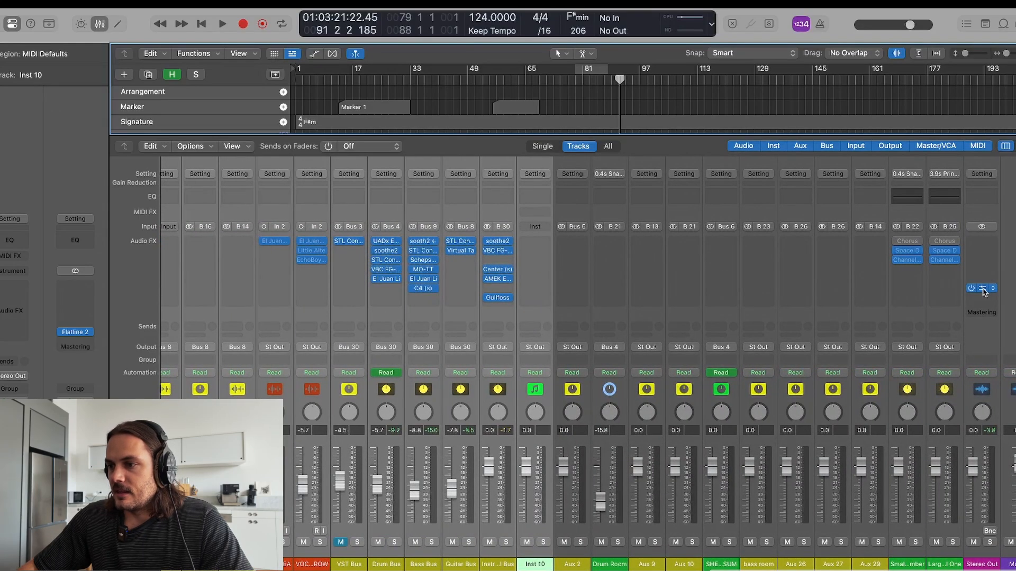
click(983, 289)
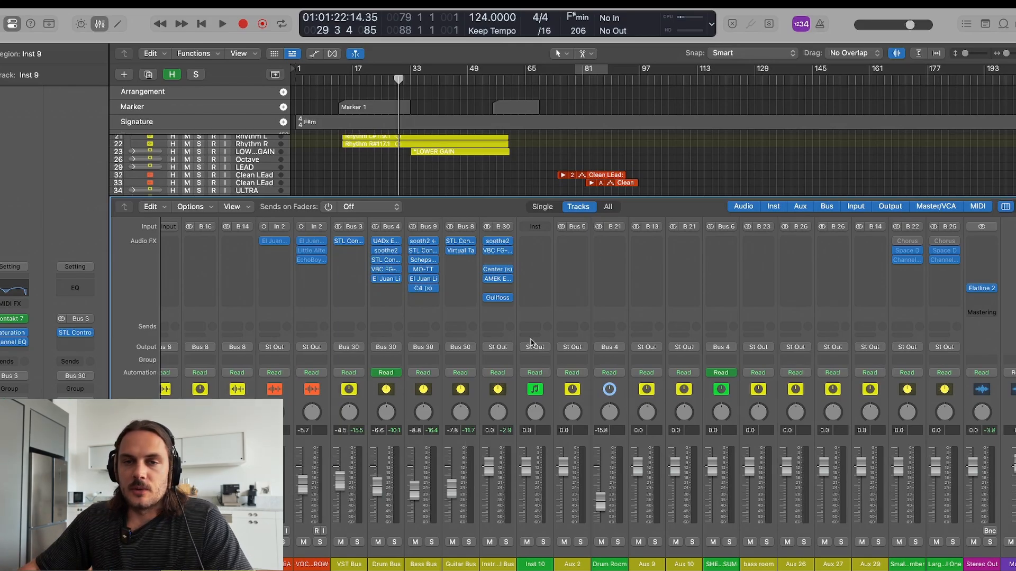
- Open soothe2 on the Instrumental Bus, examine its settings and close it
click(501, 243)
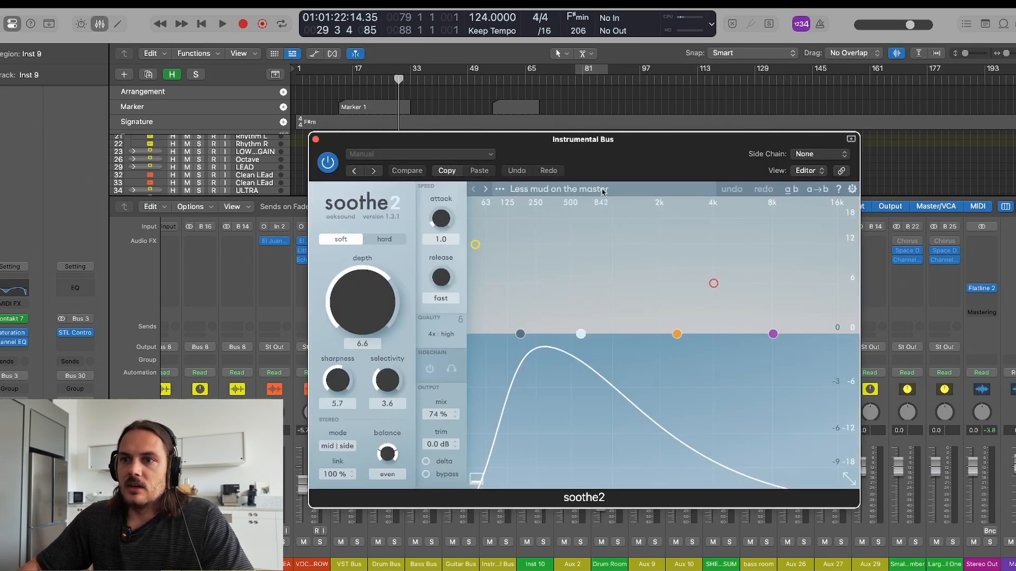
click(315, 140)
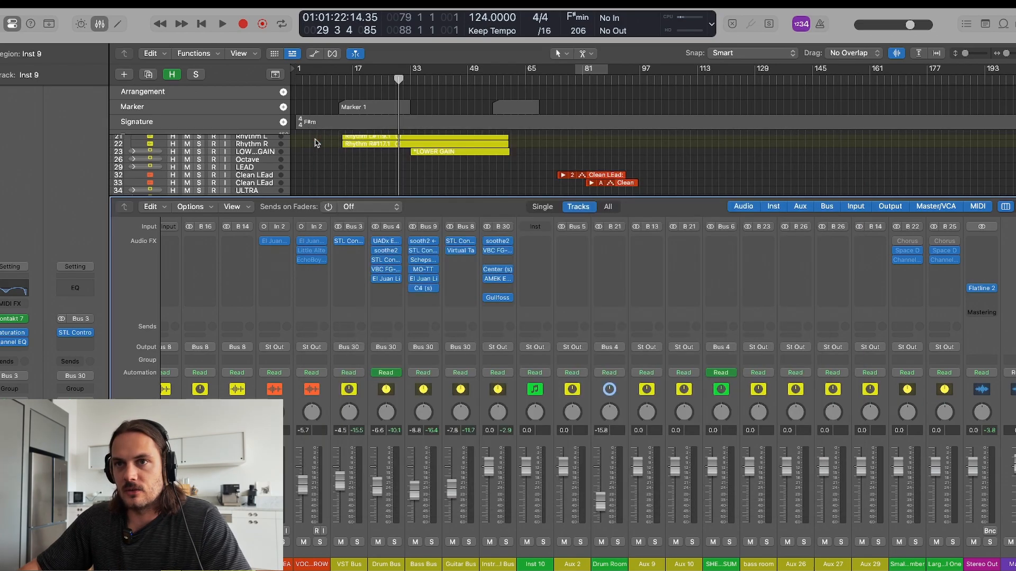
- Open VBC FG-Red on the Instrumental Bus, move its window clear of the timeline and audition the song from bar 68
click(499, 253)
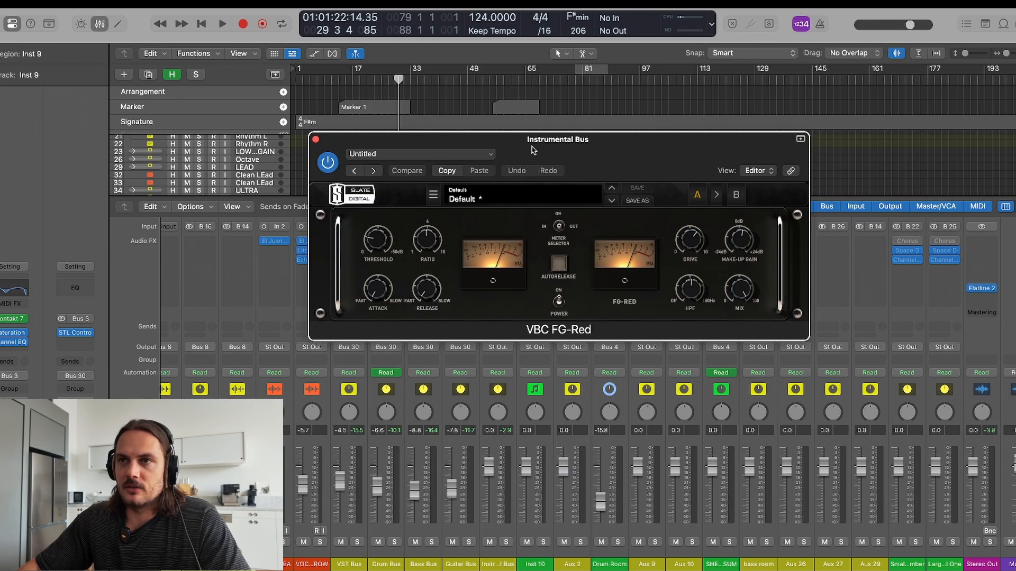
drag(535, 149, 566, 245)
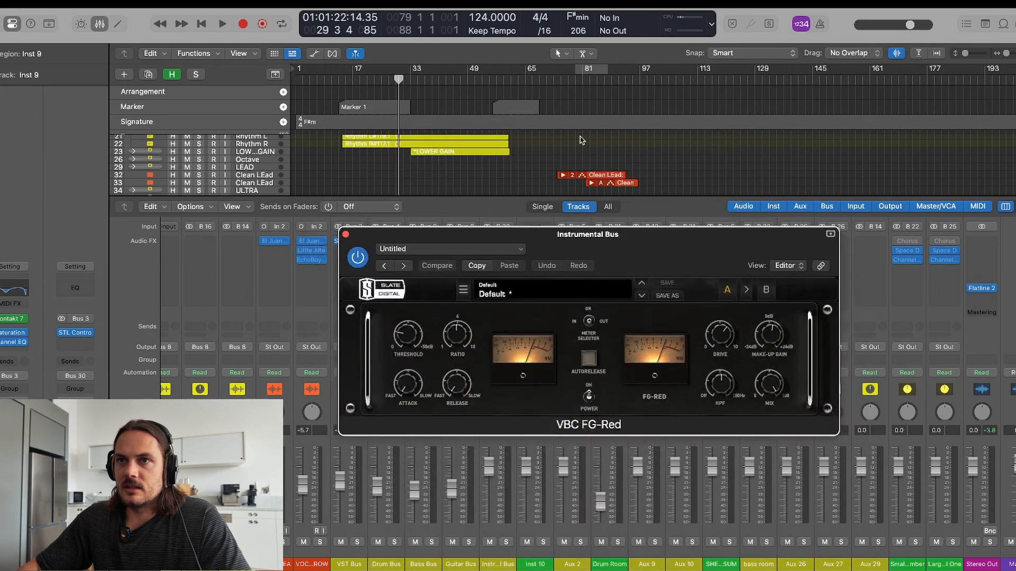
scroll(537, 83, up, 10)
click(535, 80)
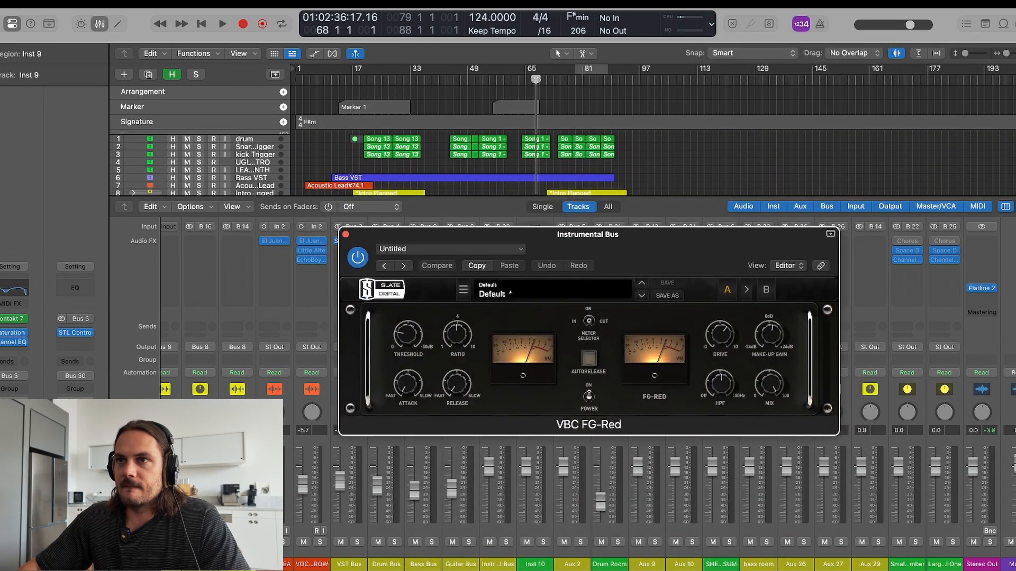
key(space)
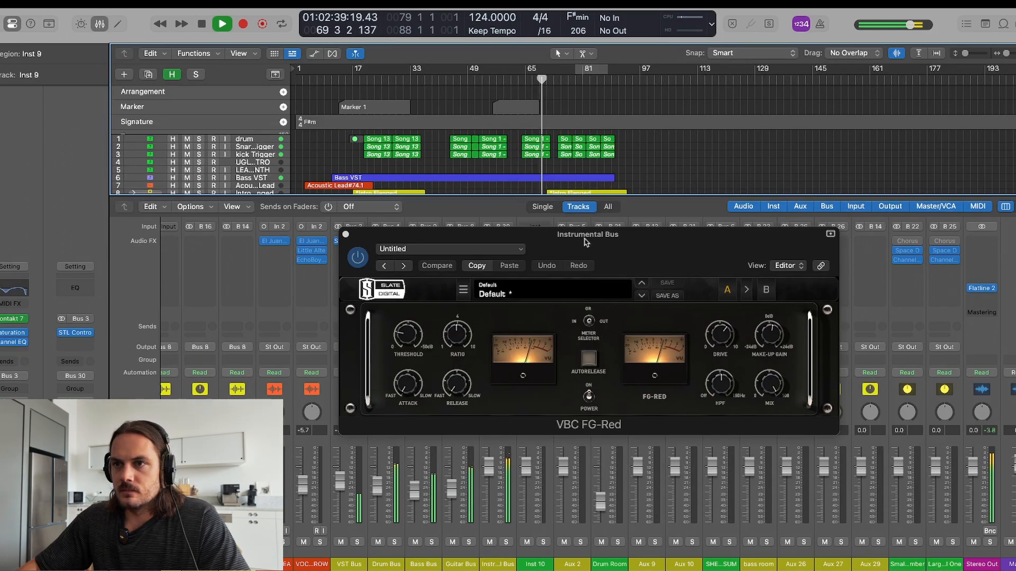
drag(585, 242, 572, 221)
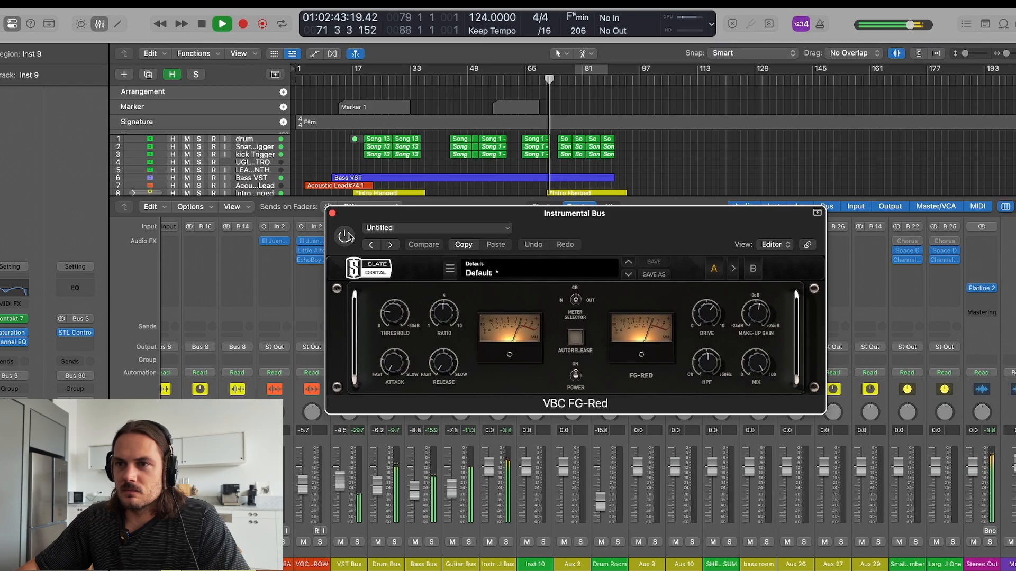
key(space)
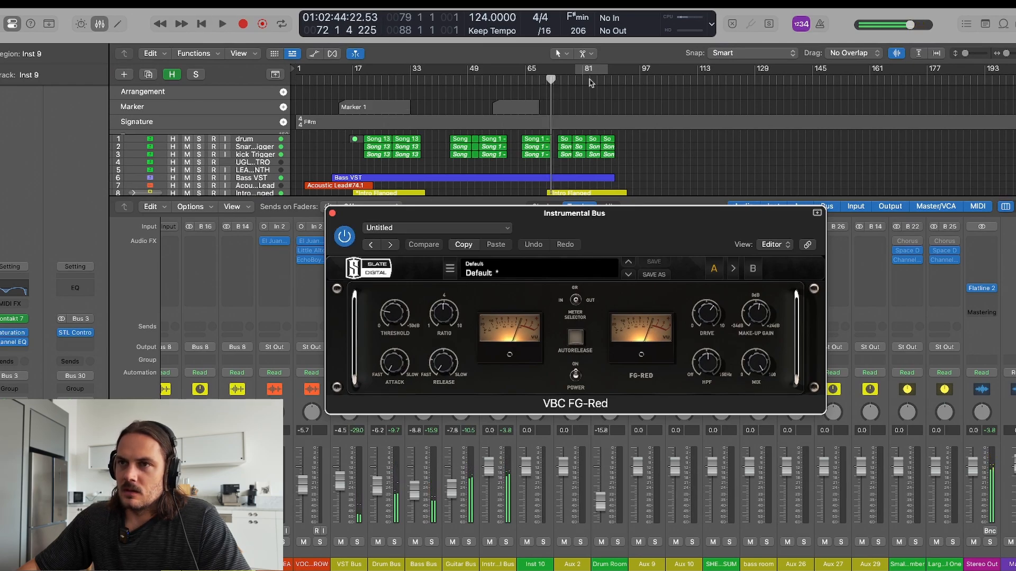
- Replay from about bar 65, toggling FG-Red's bypass to compare the sound, and close the compressor with it active
click(530, 79)
key(space)
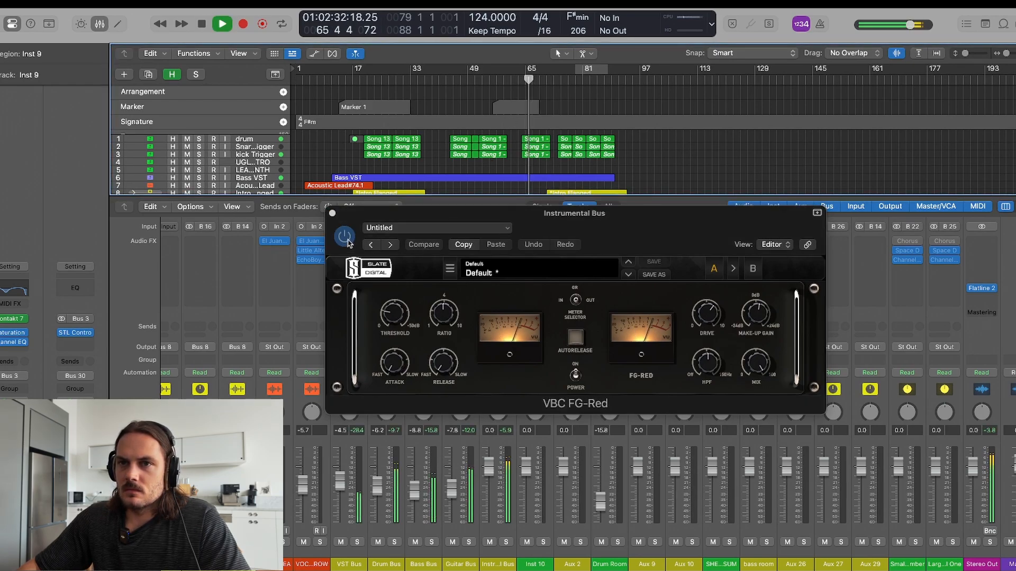
click(347, 241)
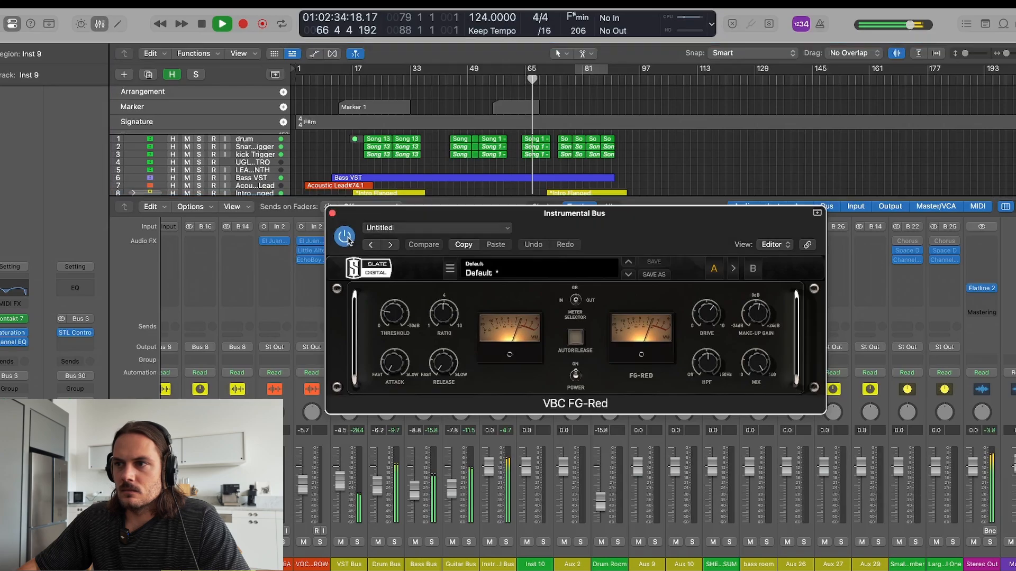
click(345, 237)
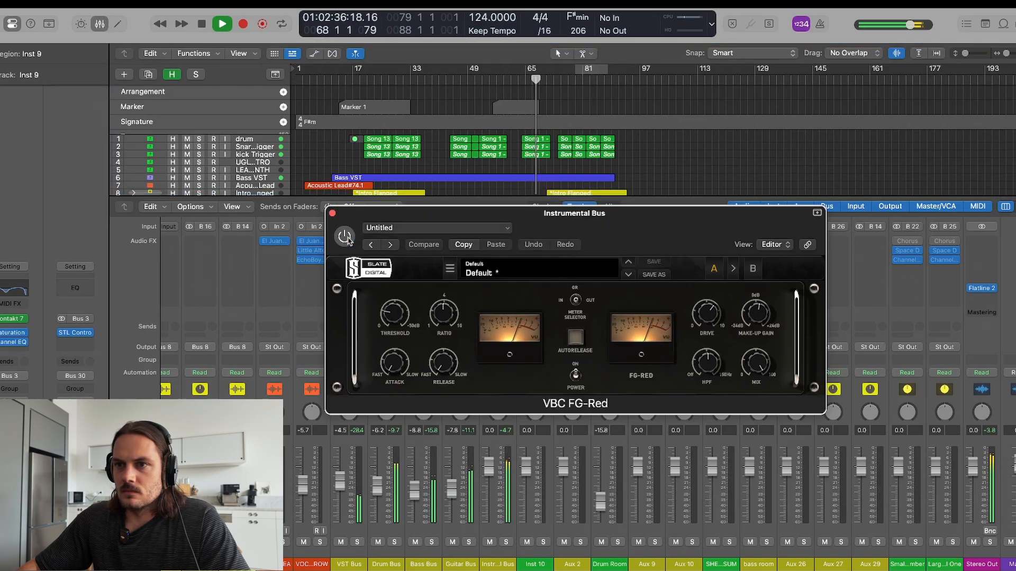
key(space)
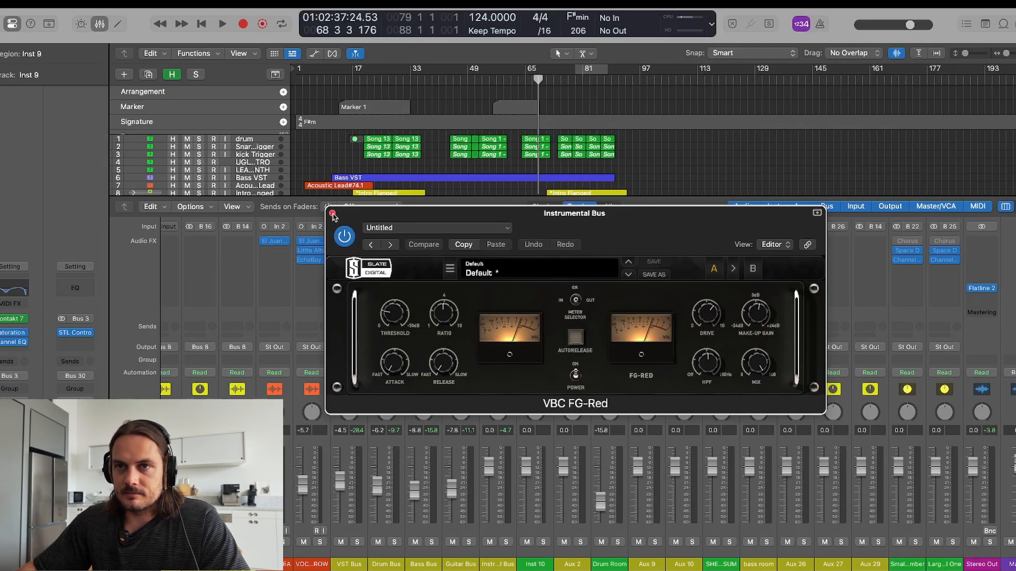
click(332, 215)
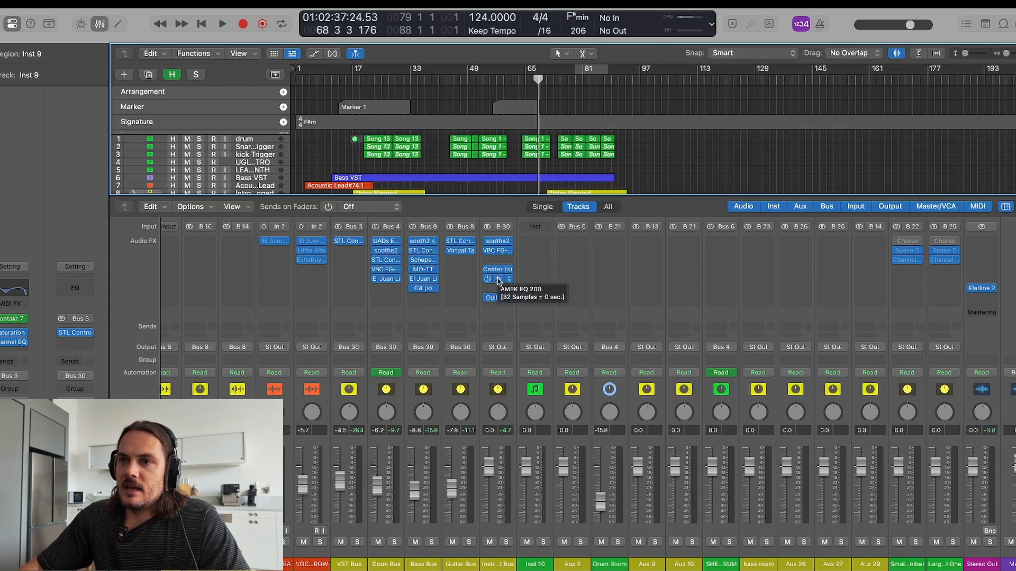
- Open Center on the Instrumental Bus, compare it bypassed and active during playback from about bar 73, and close it
click(497, 272)
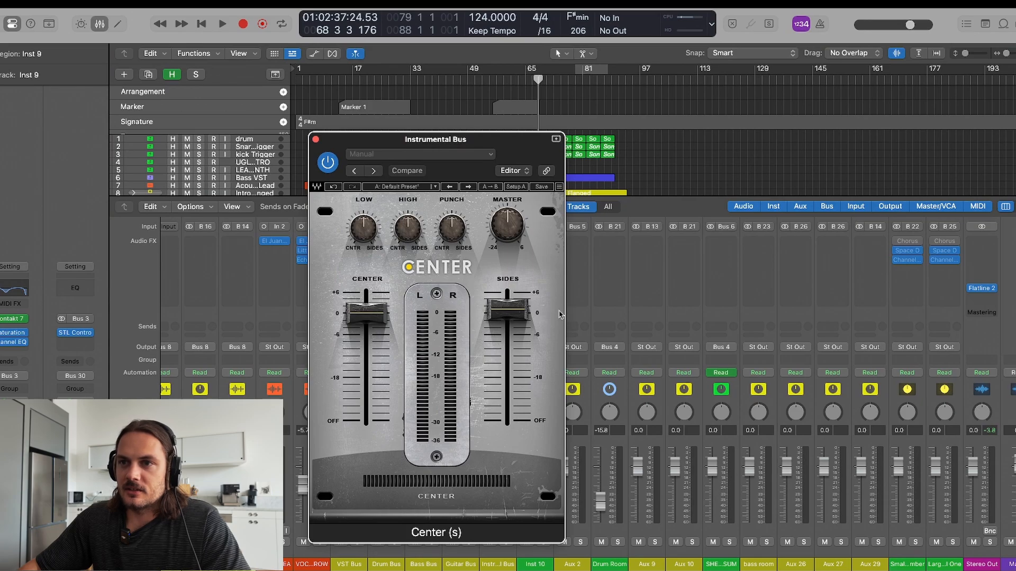
mouse_move(521, 323)
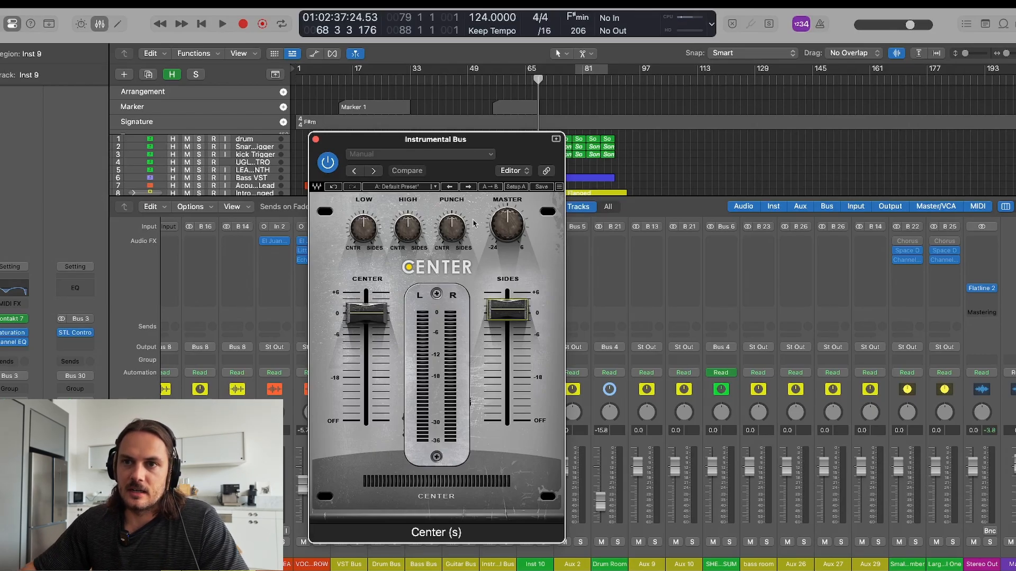
click(555, 82)
key(space)
click(328, 166)
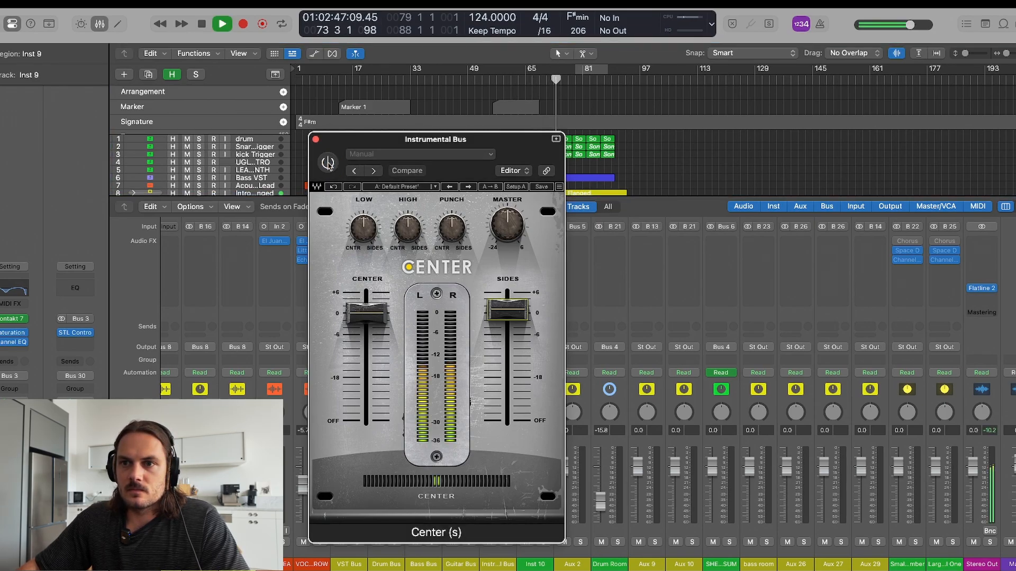
click(328, 164)
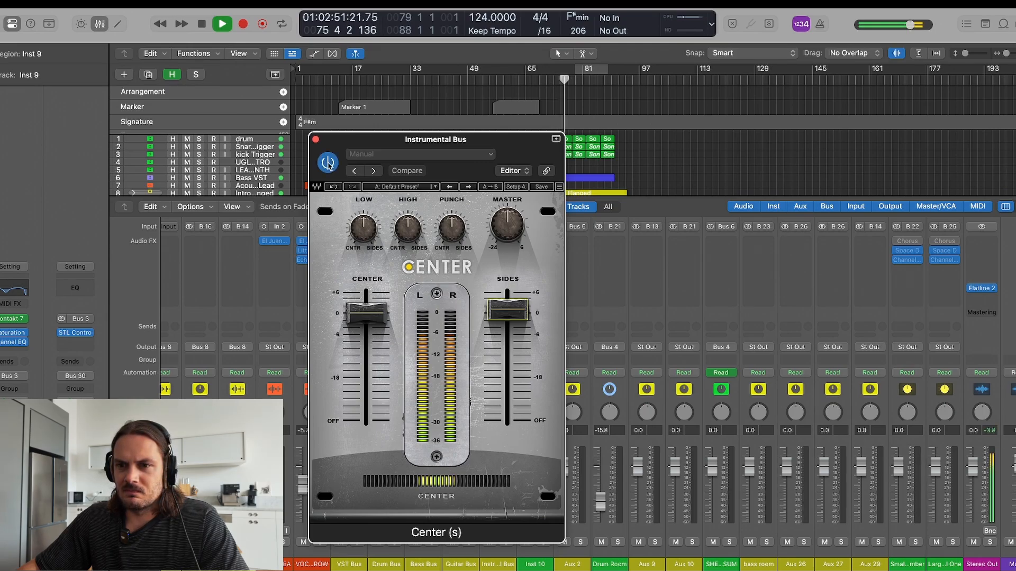
click(328, 166)
click(328, 166)
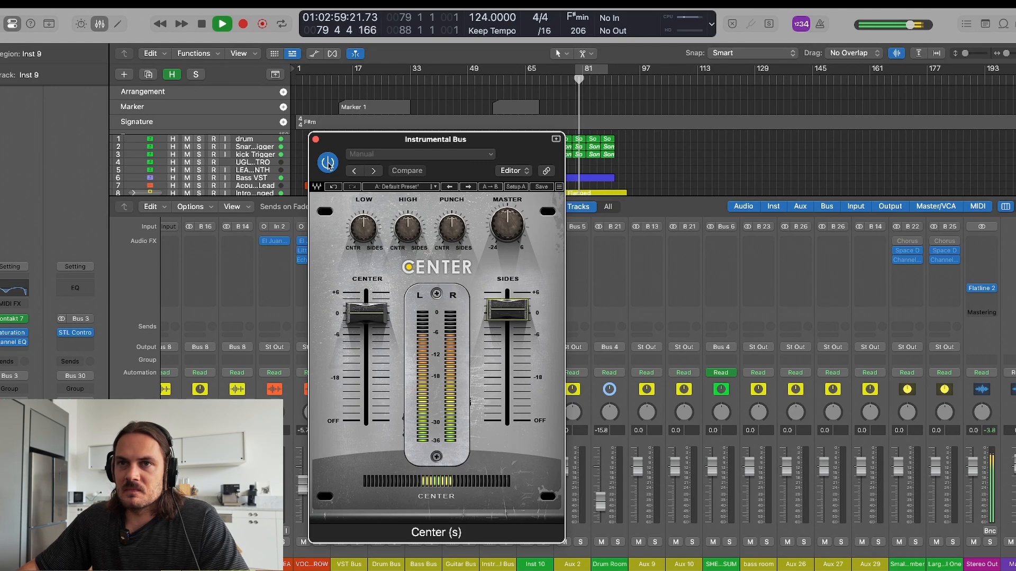
click(315, 139)
key(space)
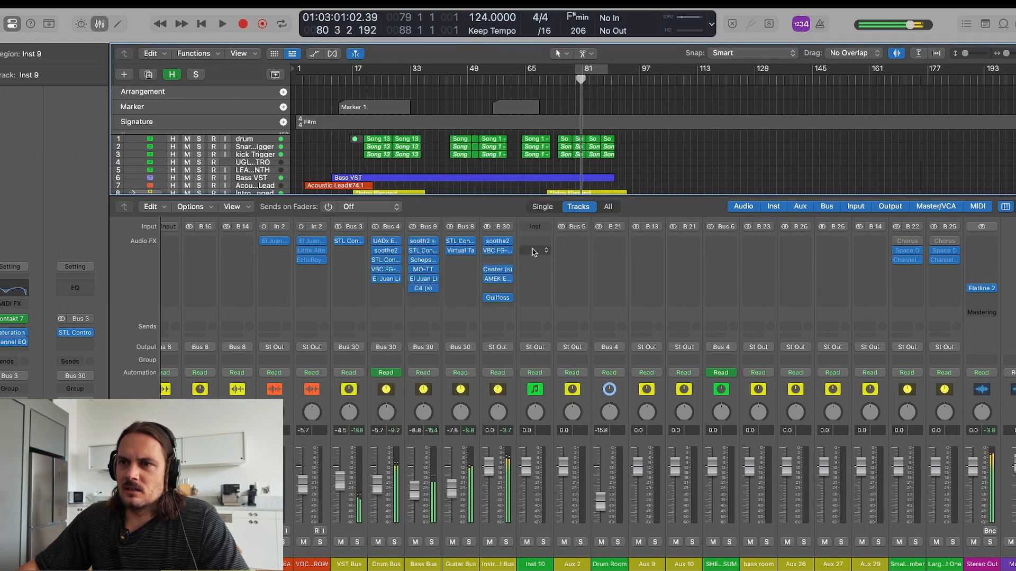
- Open AMEK EQ 200 on the Instrumental Bus, examine its settings and close it
click(498, 283)
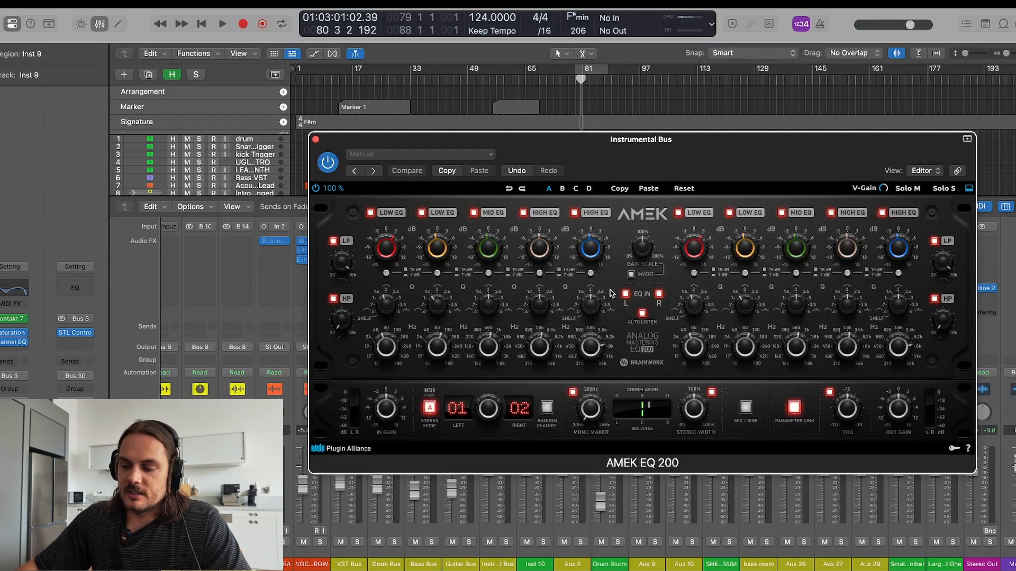
click(316, 140)
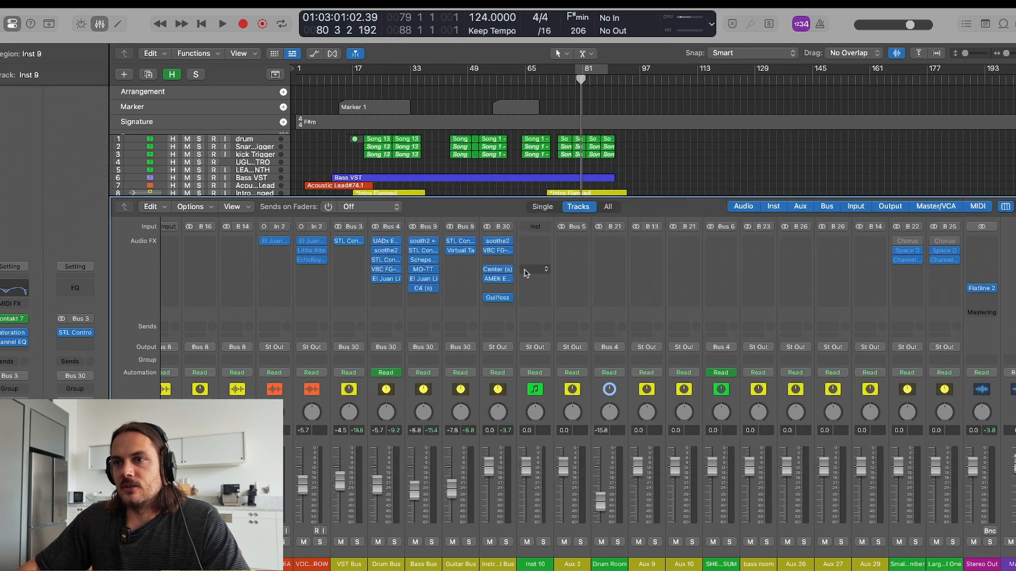
- Open Gullfoss on the Instrumental Bus, move its window aside and play the song with bars 79 to 88 looped
click(497, 303)
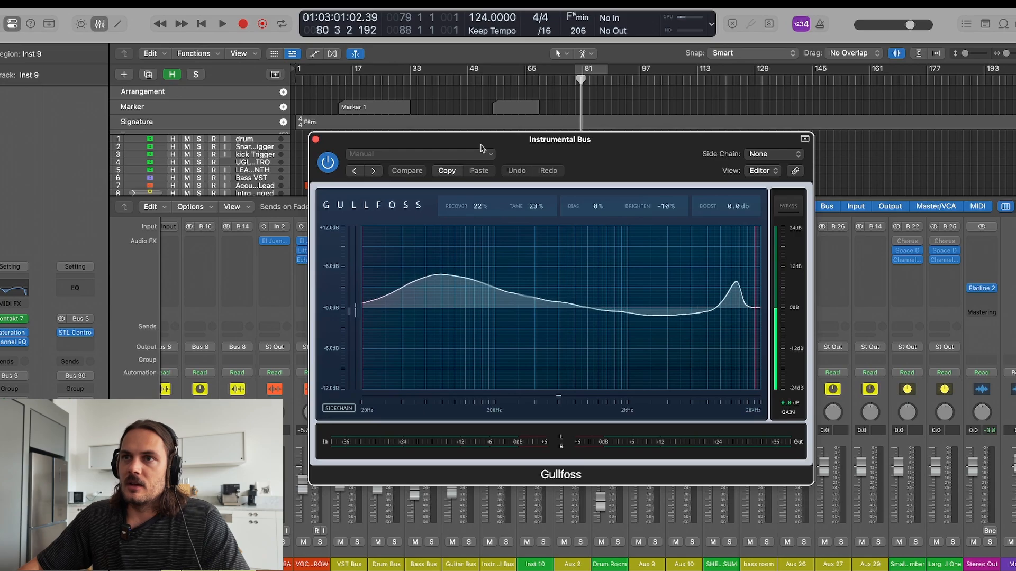
drag(519, 144, 736, 147)
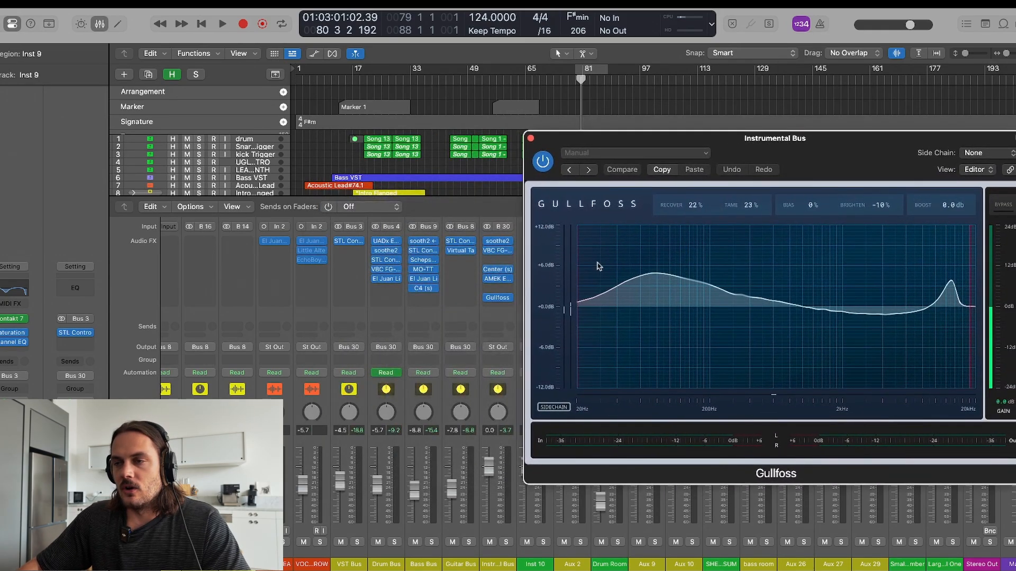
click(506, 280)
click(502, 281)
click(498, 281)
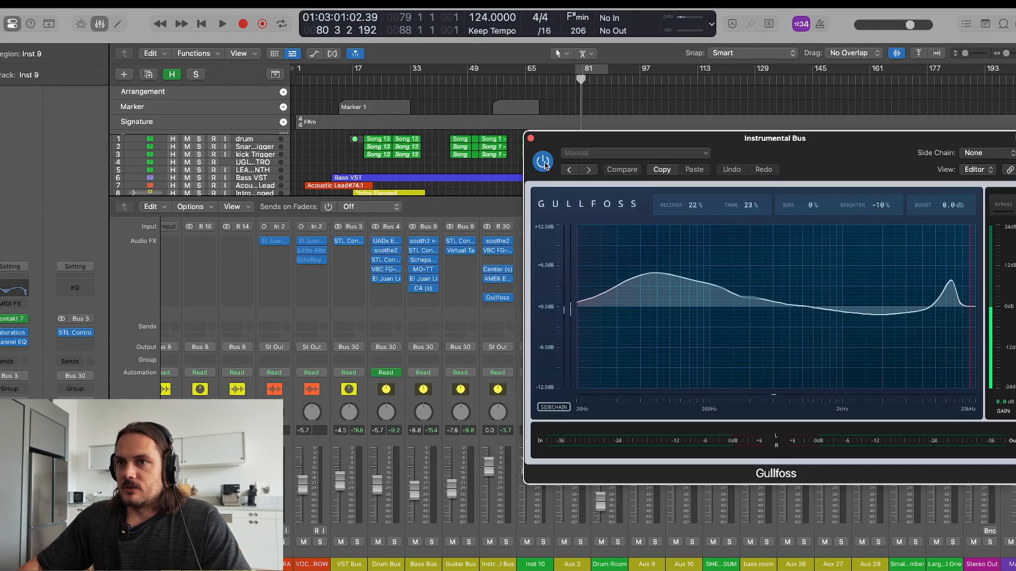
click(590, 71)
key(space)
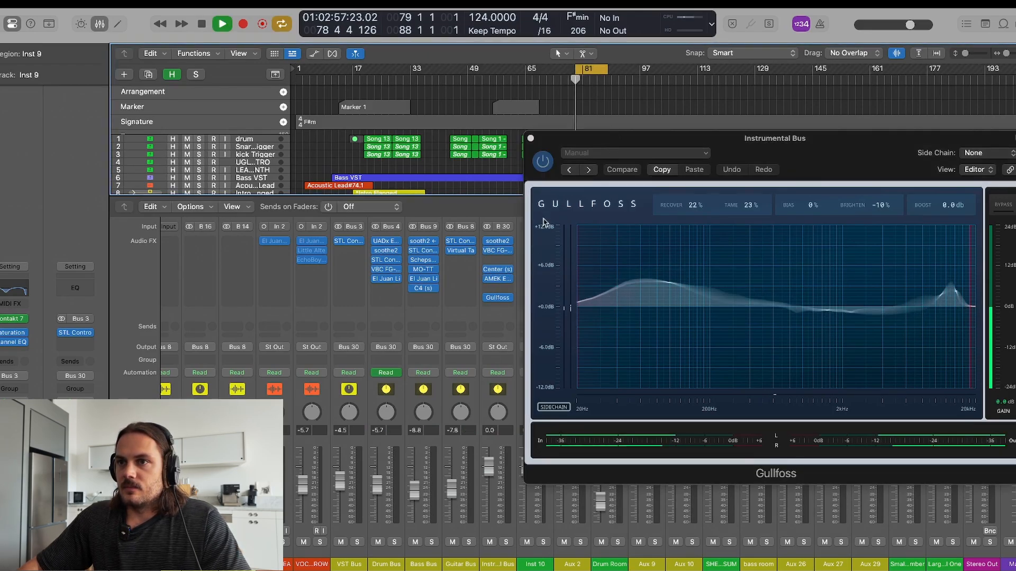
- Toggle Gullfoss's bypass during playback to compare the sound, stop, and close it with the plug-in active
click(545, 162)
click(545, 162)
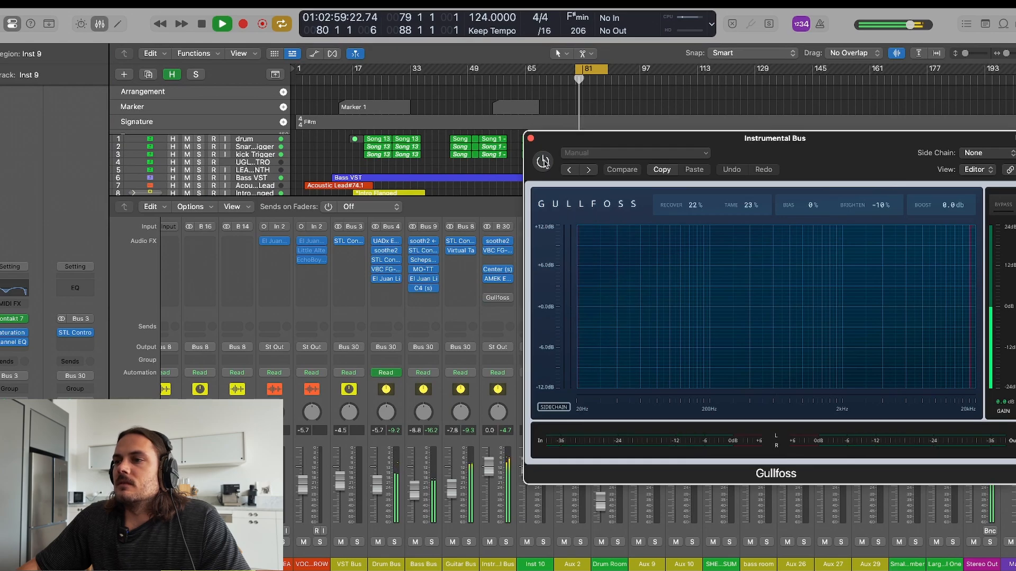
click(545, 162)
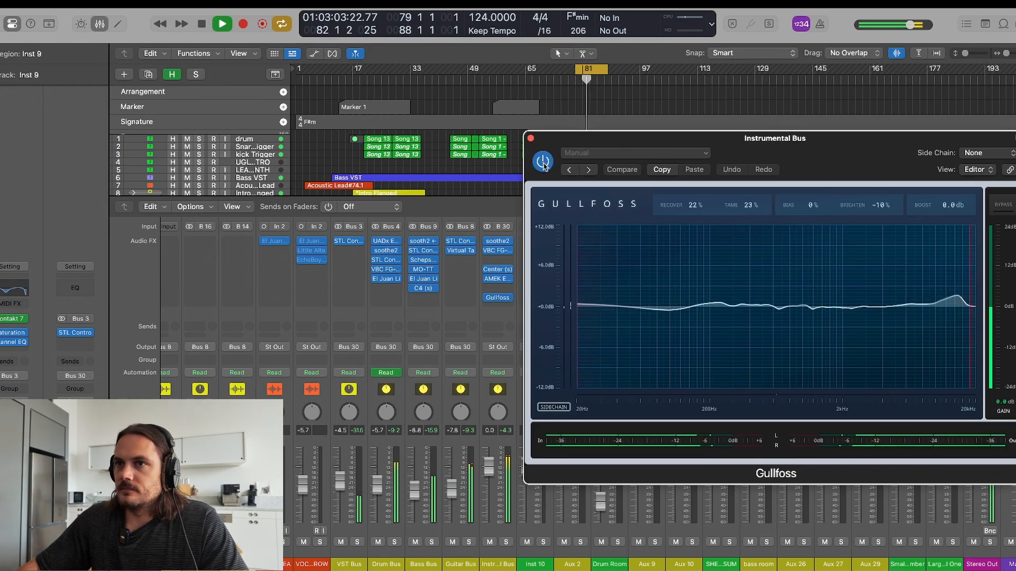
click(542, 162)
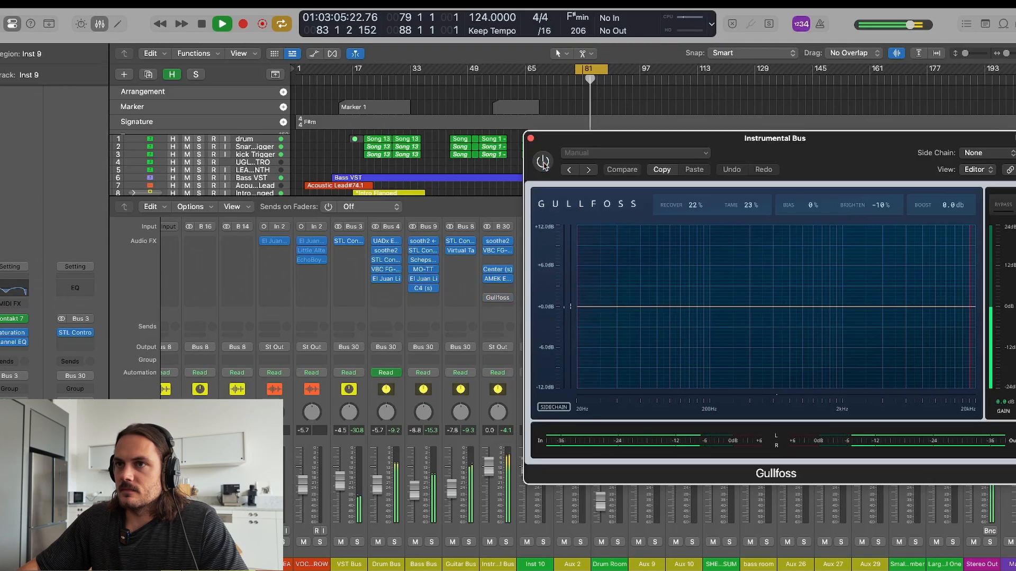
click(543, 162)
key(space)
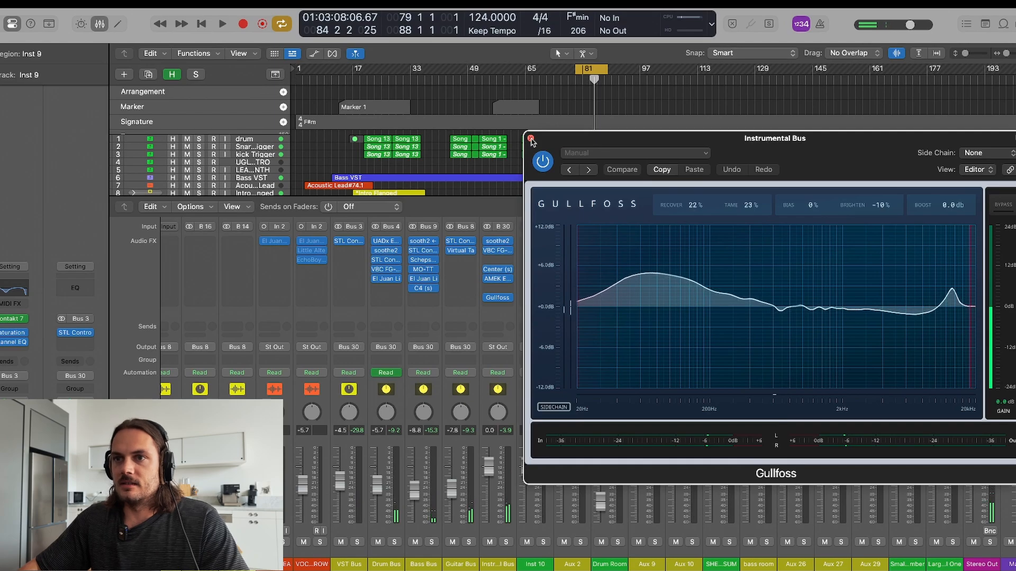
click(531, 140)
- Reopen AMEK EQ 200 on the Instrumental Bus and nudge the first low band's frequency to about 54.3 Hz during looped playback
mouse_move(500, 282)
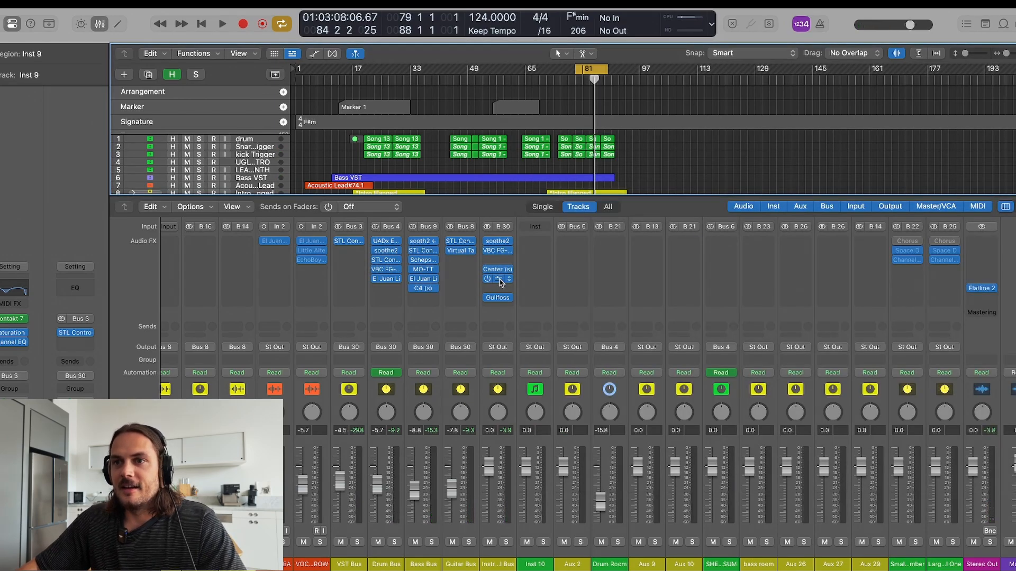
click(500, 282)
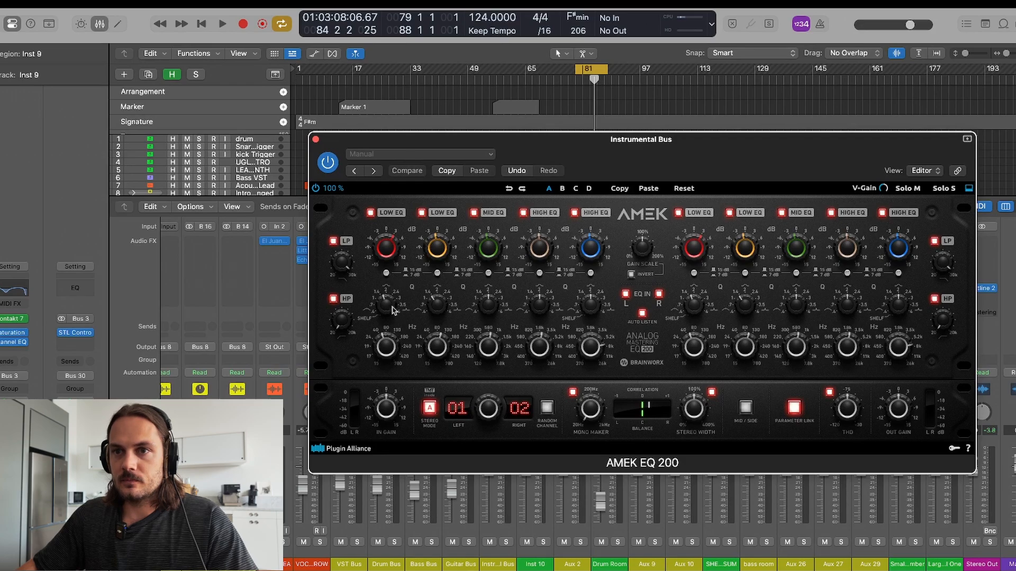
key(space)
drag(386, 348, 386, 351)
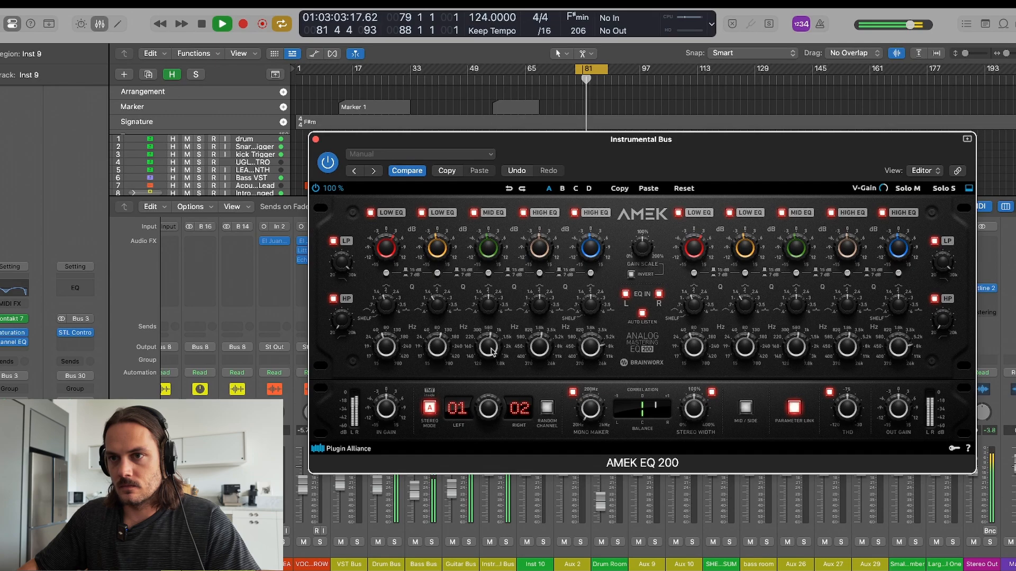
key(space)
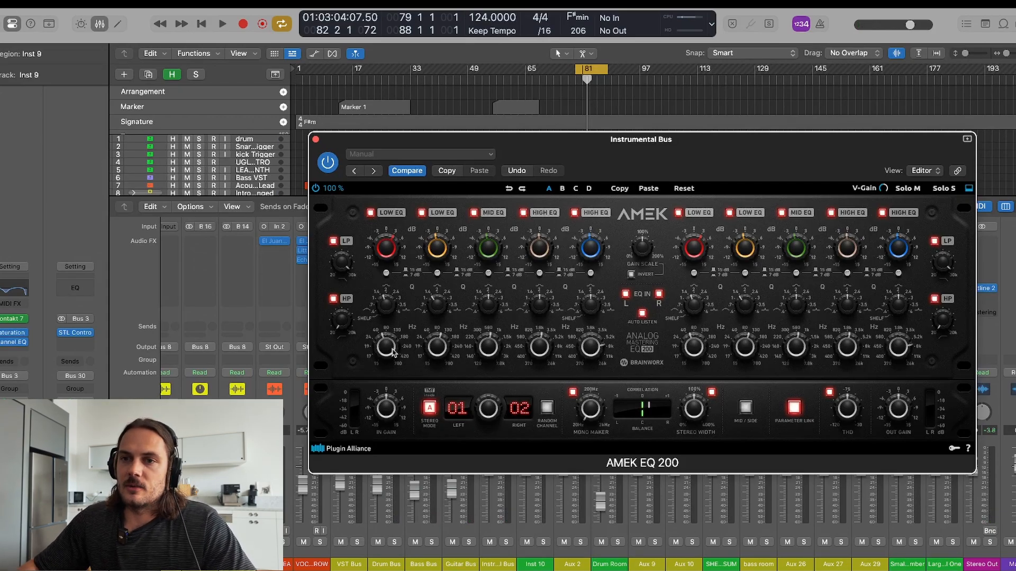
- Move the AMEK EQ 200 window clear of the track regions and examine the frequency setting of each left-channel band
drag(695, 154, 704, 192)
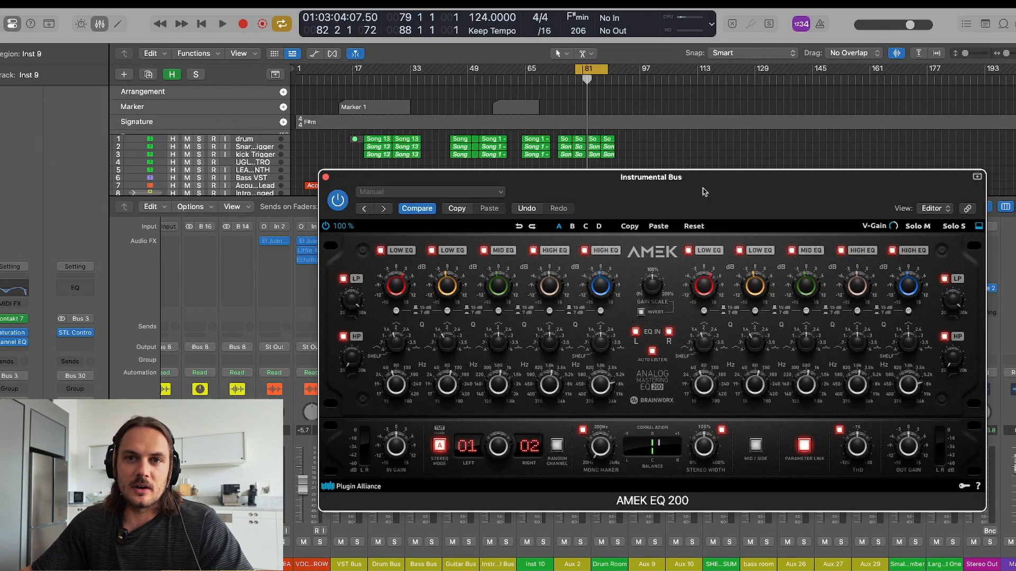
mouse_move(402, 389)
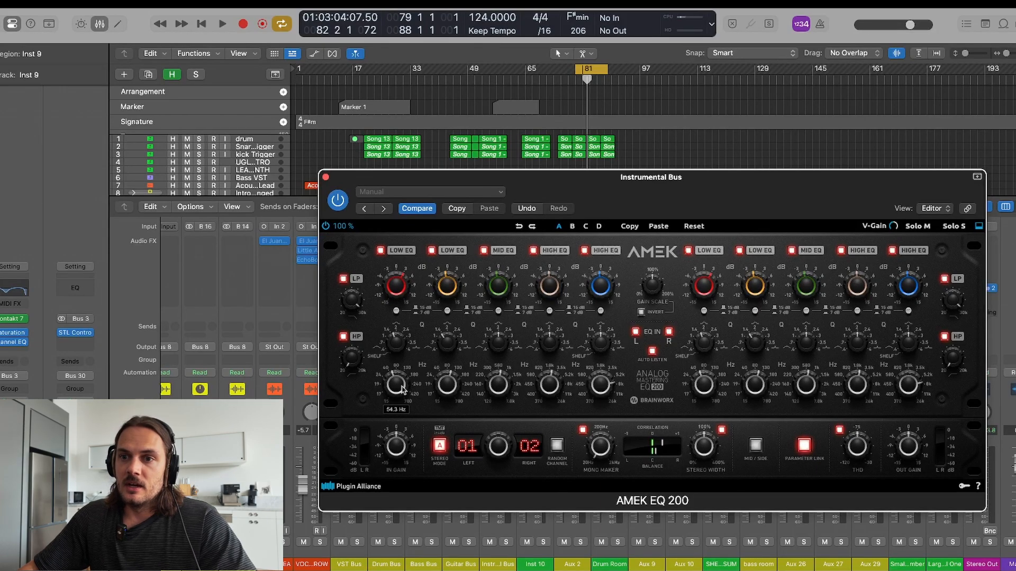
mouse_move(447, 389)
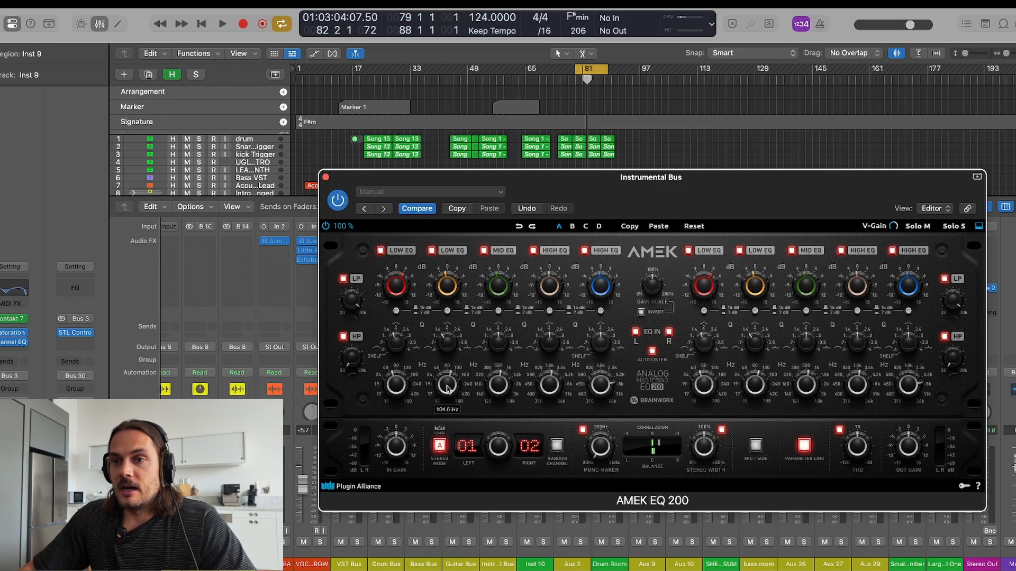
mouse_move(503, 384)
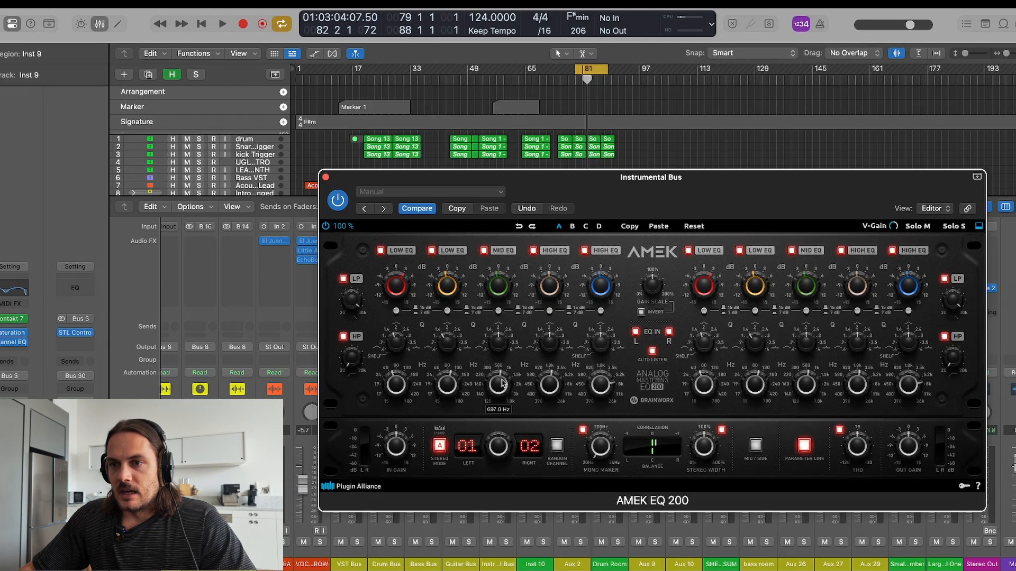
mouse_move(555, 388)
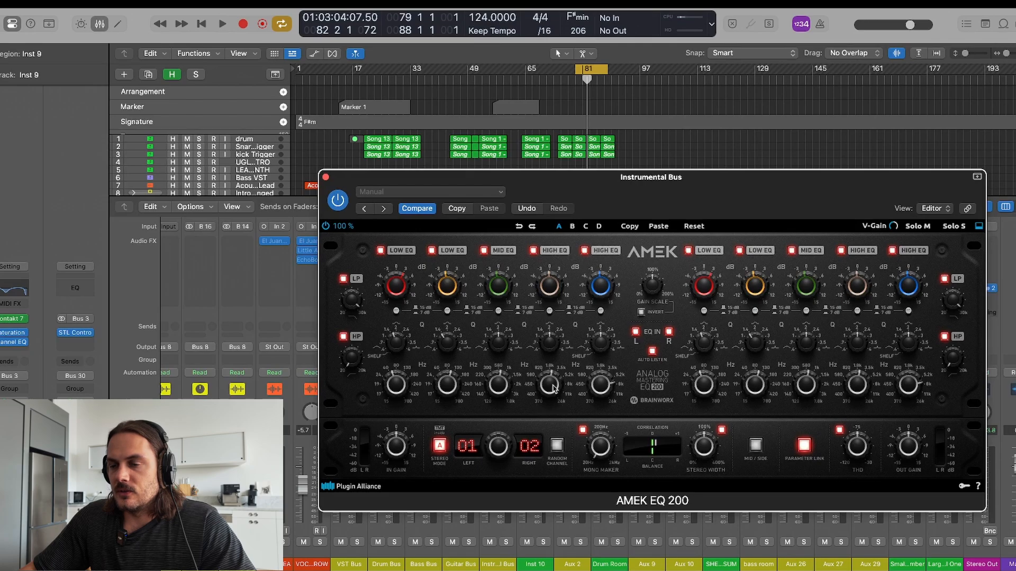
mouse_move(607, 389)
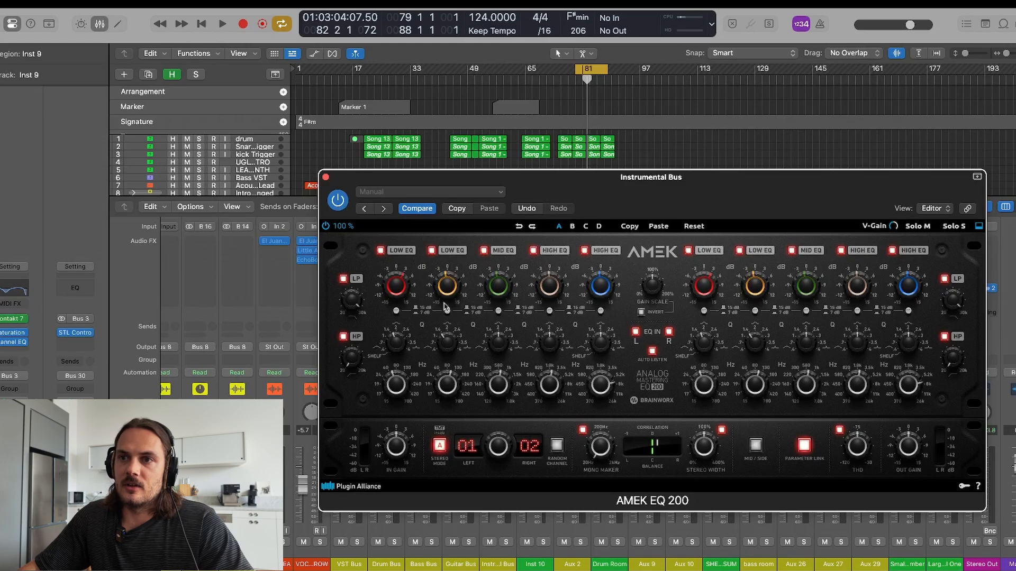
- Audition the looped section twice with AMEK EQ 200 open, listening around the two low bands
key(space)
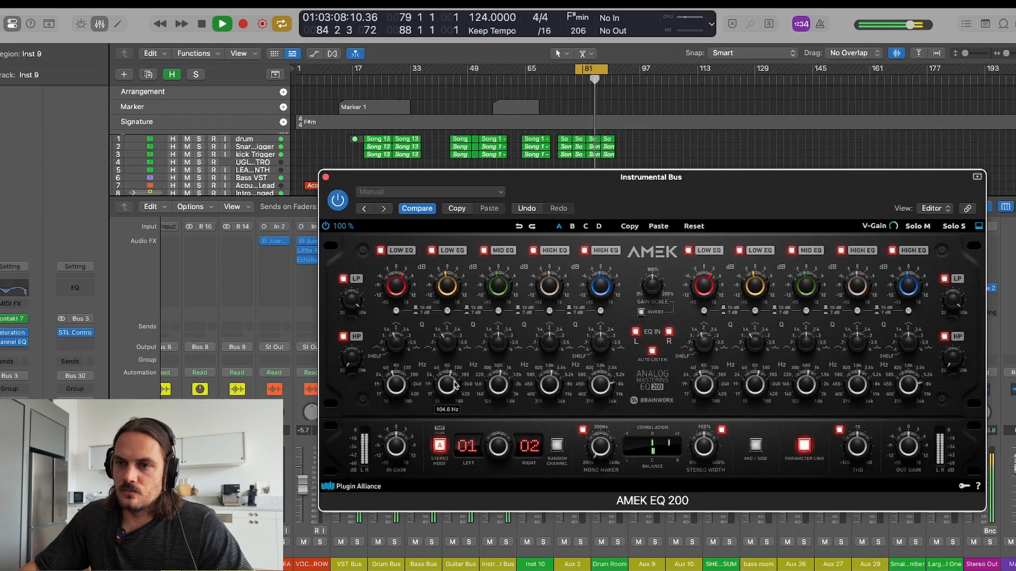
key(space)
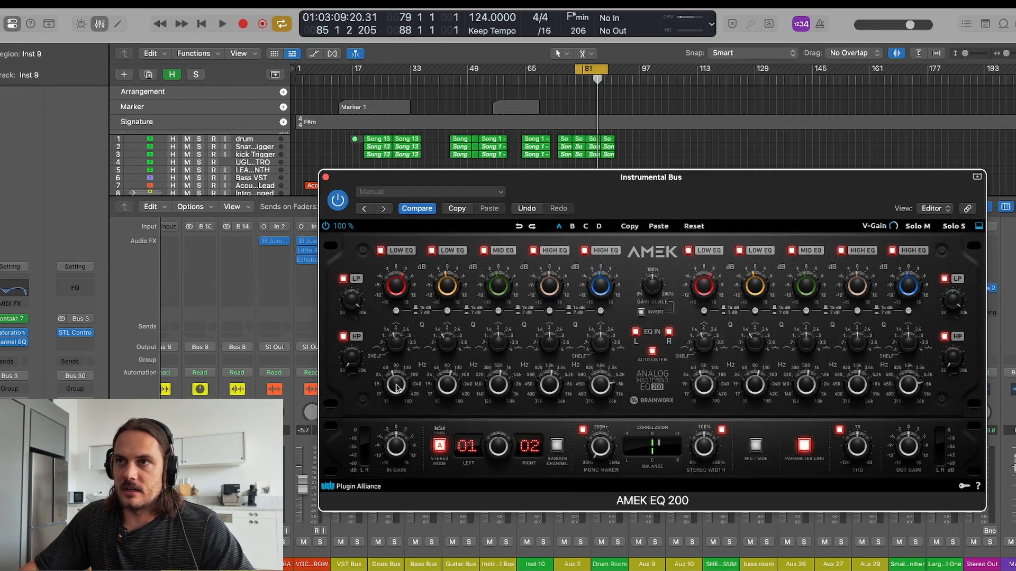
key(space)
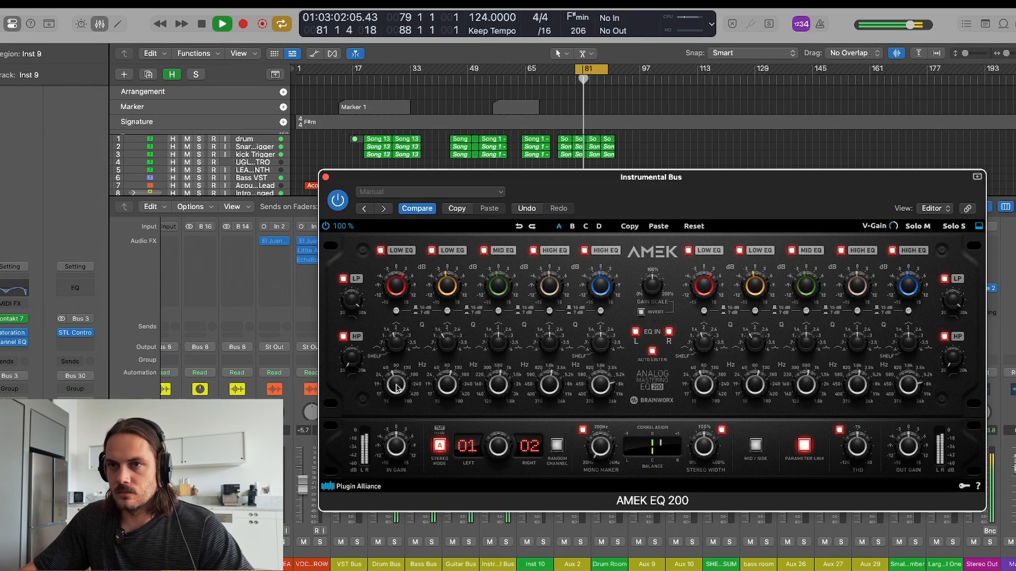
key(space)
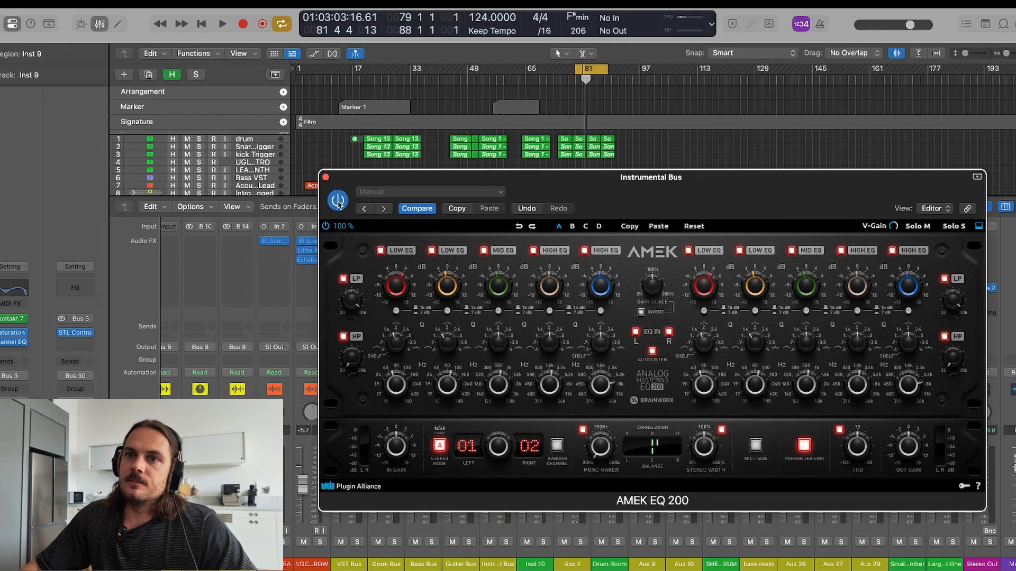
- Replay the loop with AMEK EQ 200 active and bypassed to compare the sound, and close it with the plug-in active
key(space)
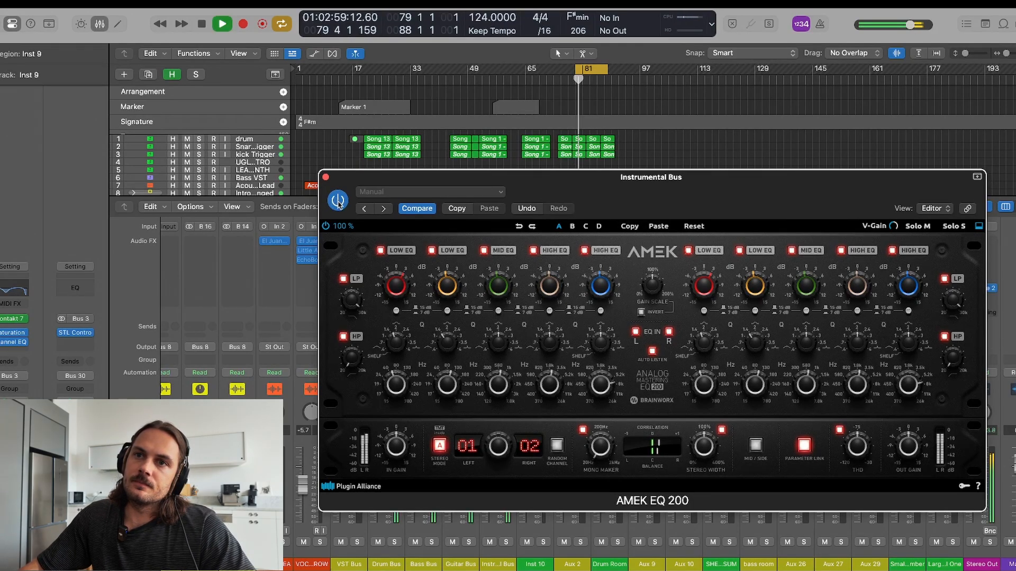
click(338, 201)
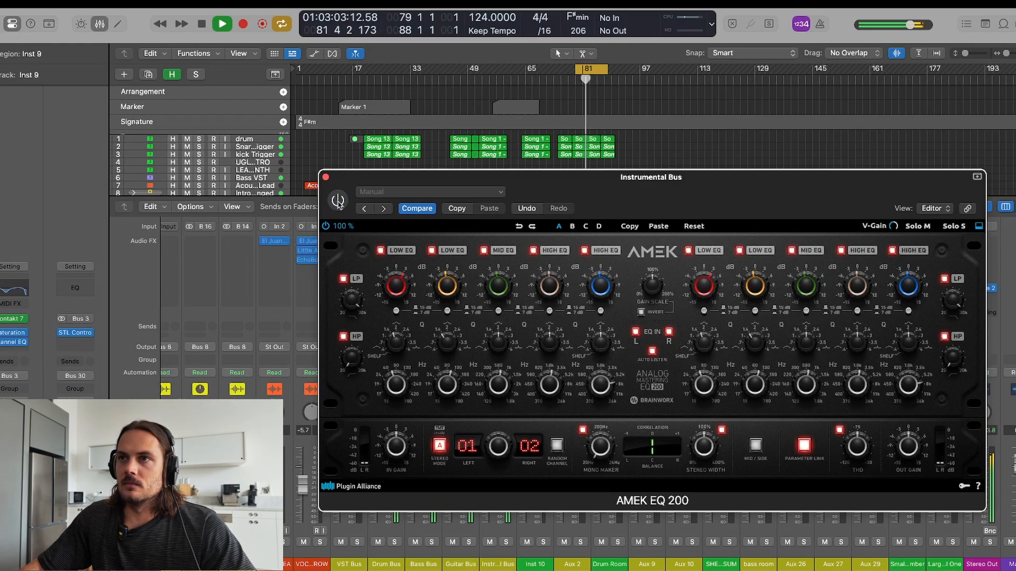
click(337, 201)
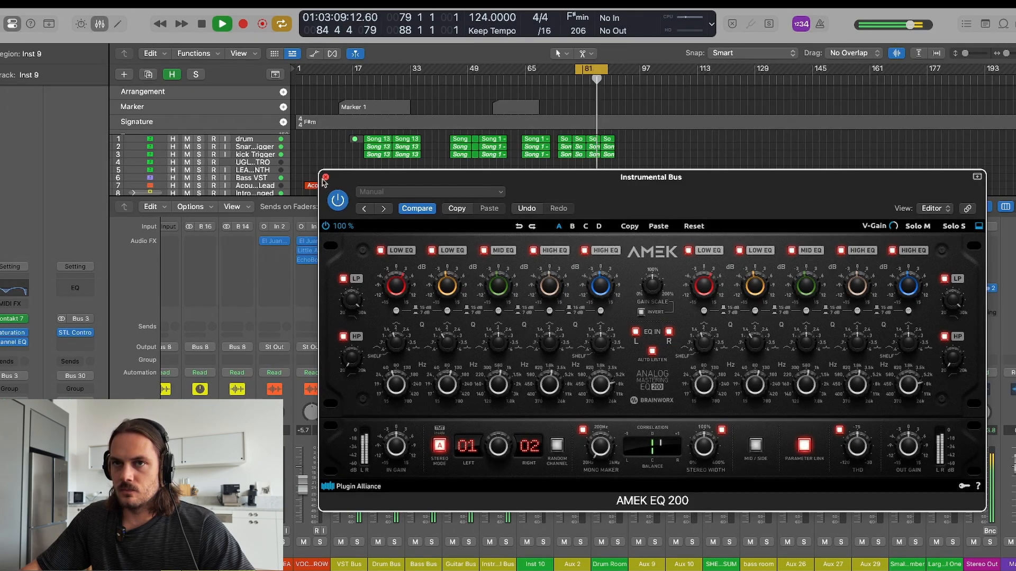
key(space)
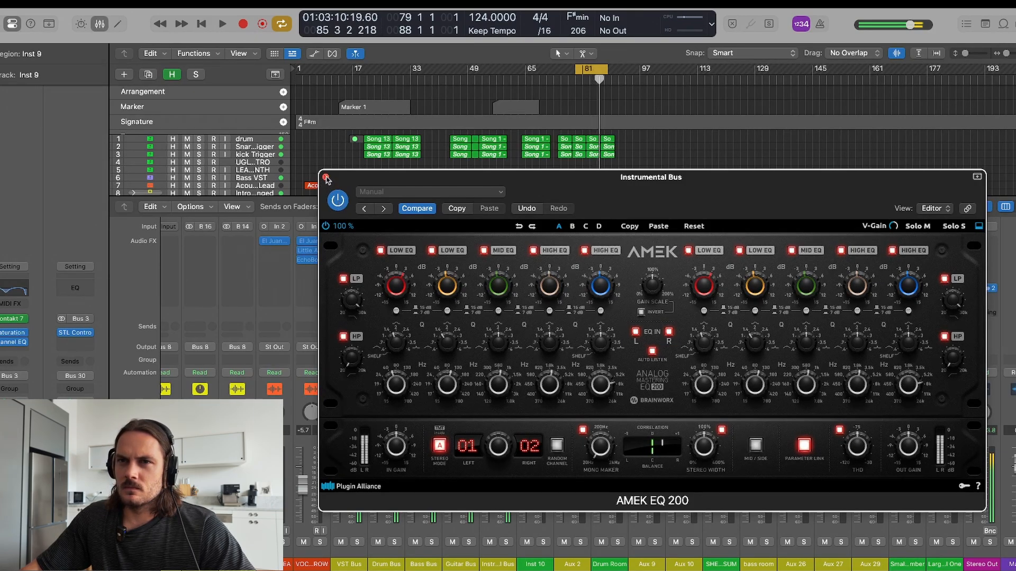
click(326, 178)
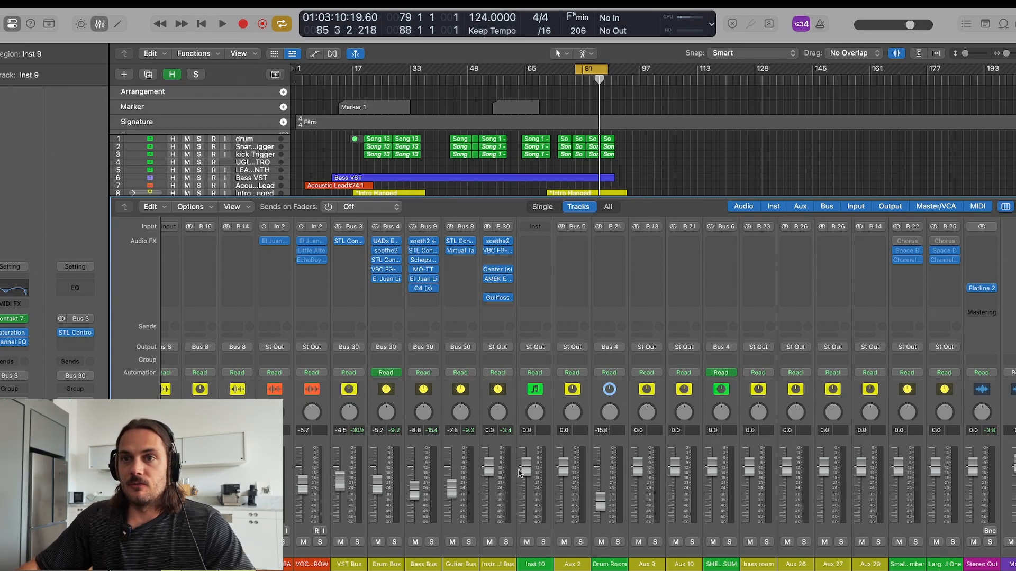
- Open the UADx Distressor and soothe2 on the Drum Bus one after the other, examine their settings and close each
click(387, 243)
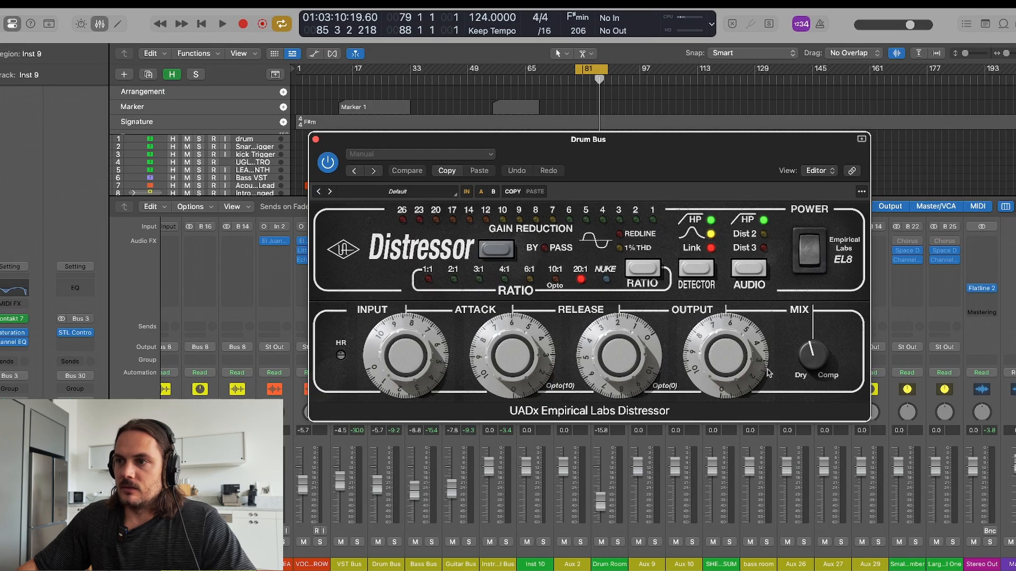
click(315, 139)
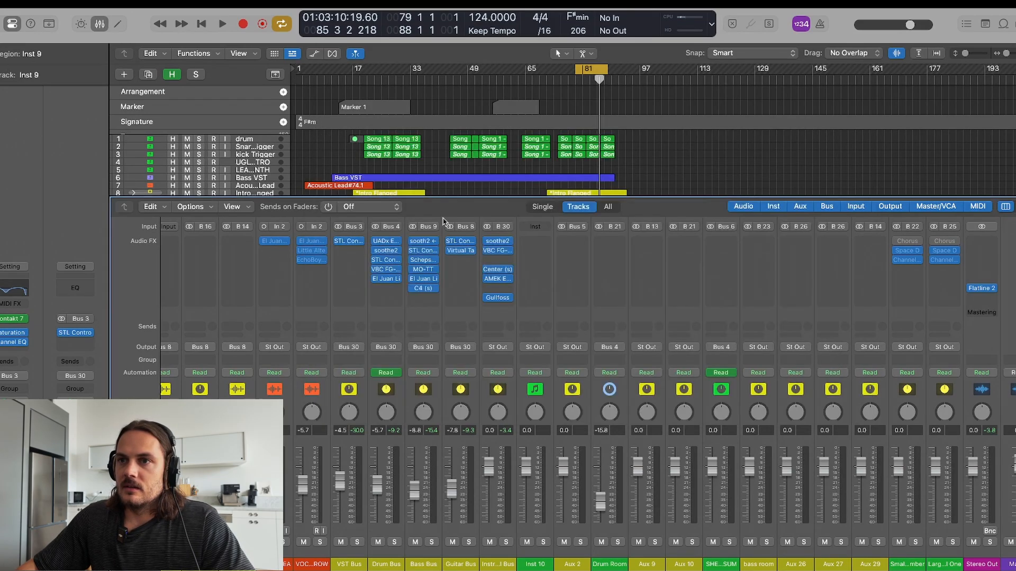
click(387, 253)
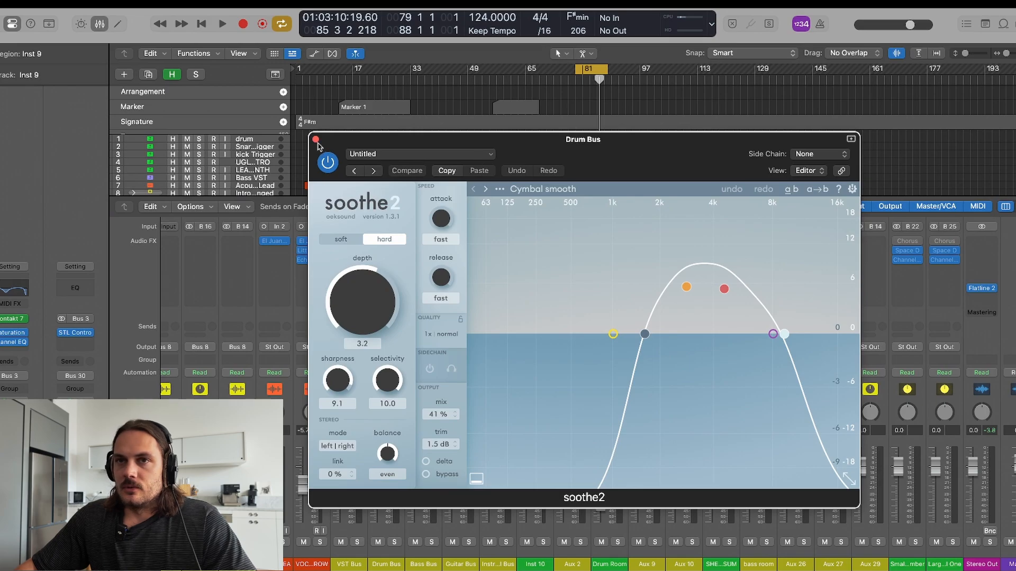
click(316, 140)
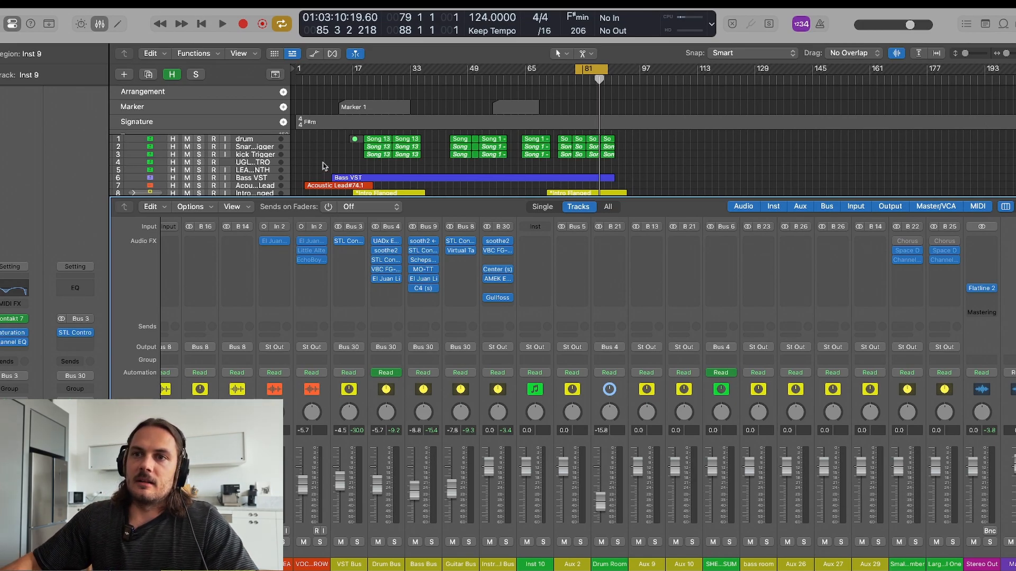
- Open STL ControlHub on the Drum Bus, move its window so all modules are visible, examine the settings and close it
click(387, 260)
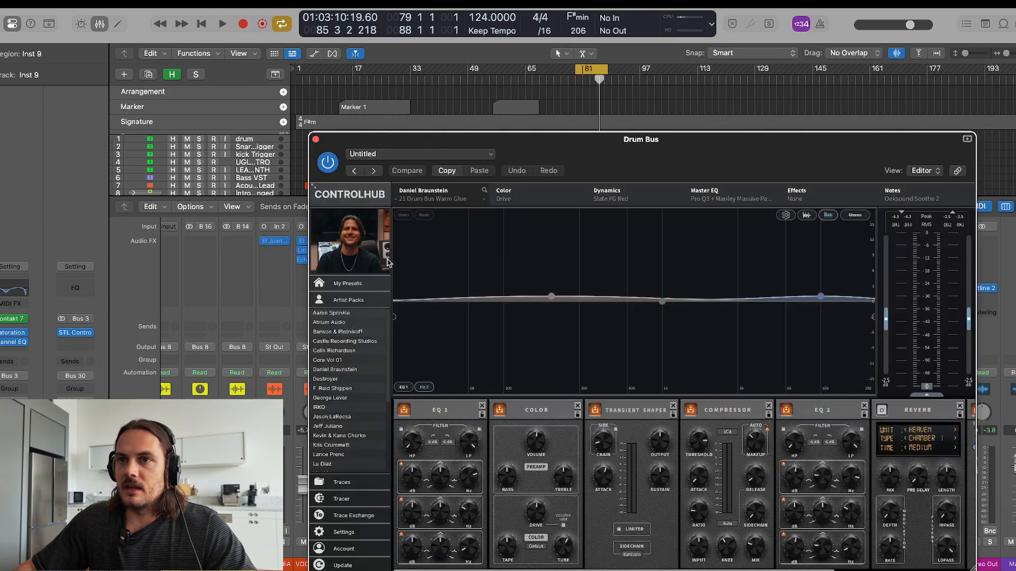
drag(668, 151, 711, 100)
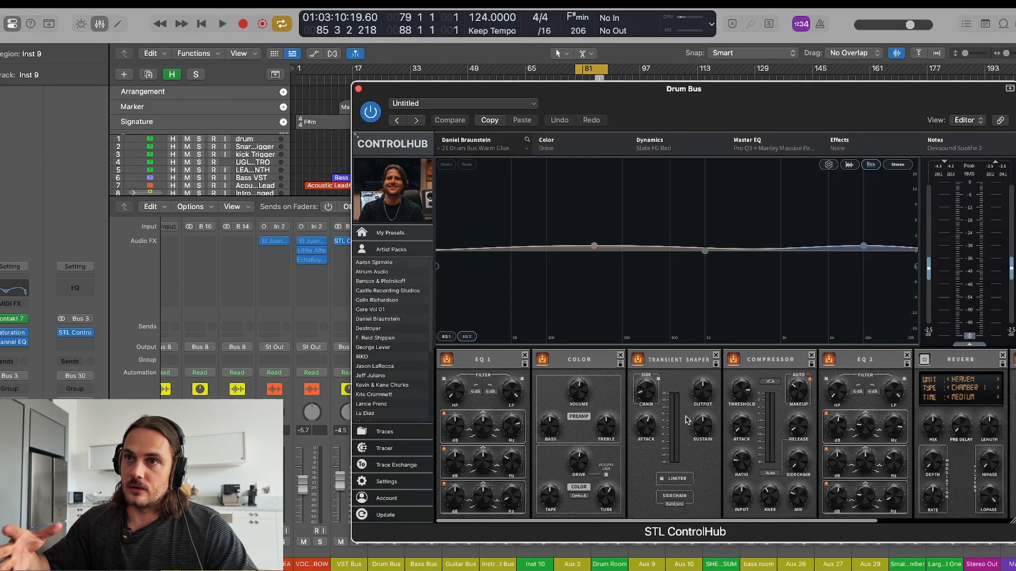
click(358, 89)
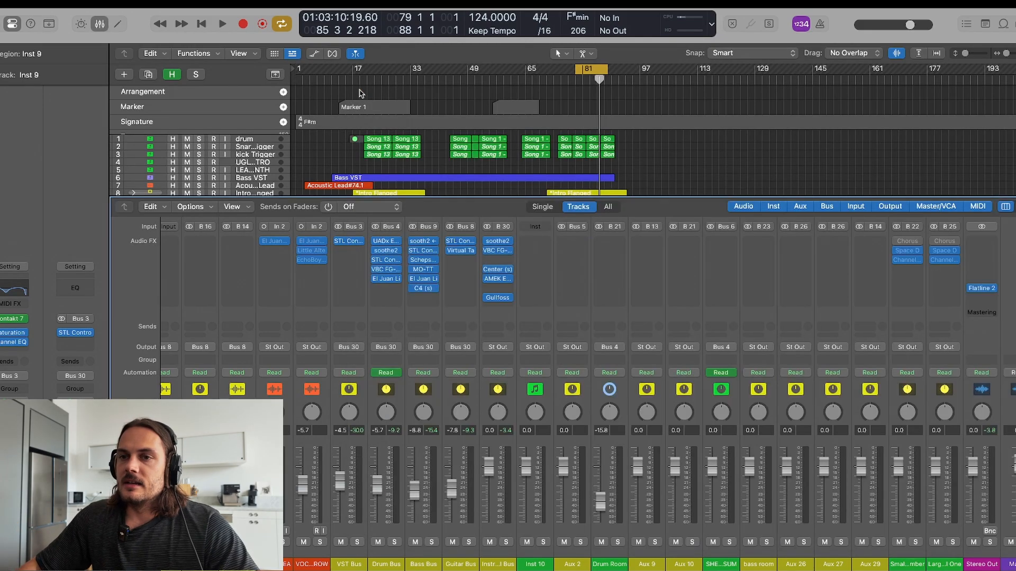
- Open VBC FG-Grey and El Juan Limiter on the Drum Bus one after the other, examine their settings and close each
click(386, 270)
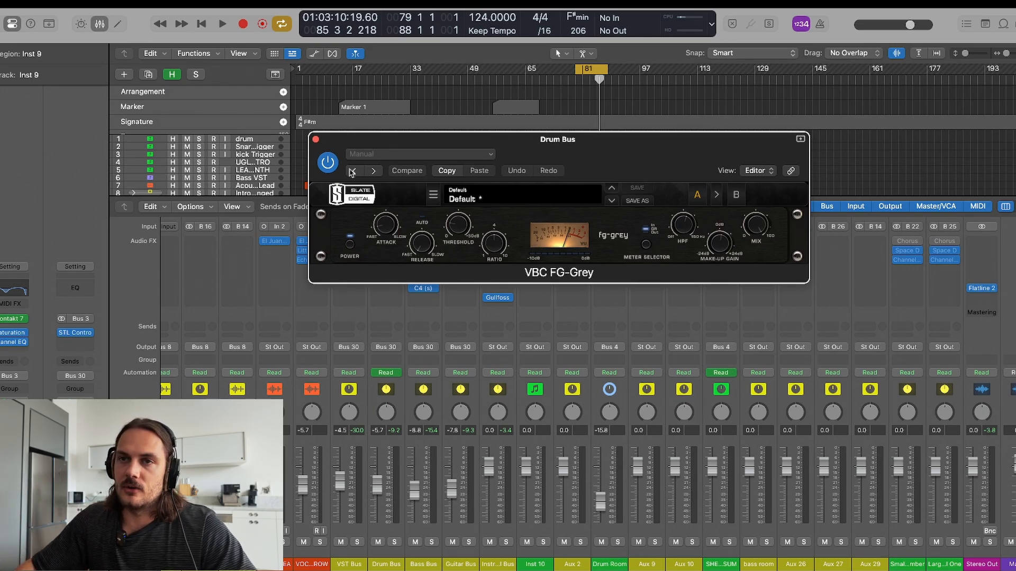
click(316, 141)
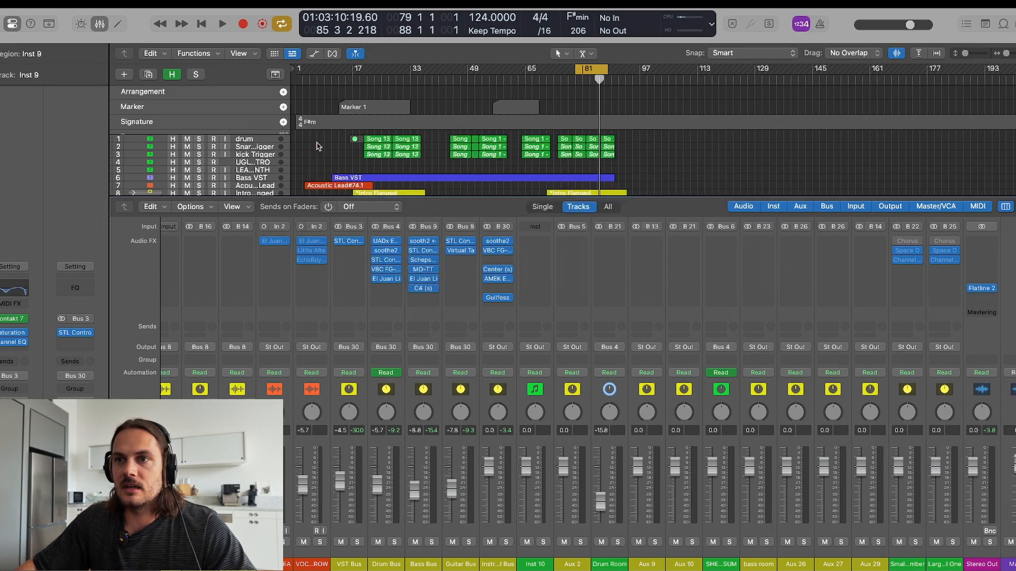
click(387, 283)
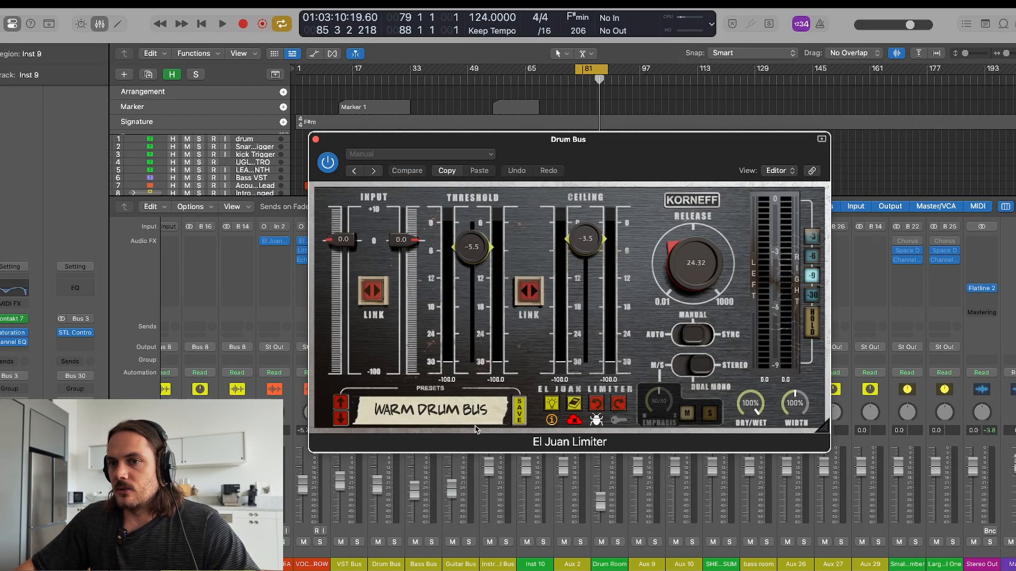
click(316, 140)
- Solo the Drum Bus and audition the loop with the plug-ins after the Distressor bypassed
click(394, 543)
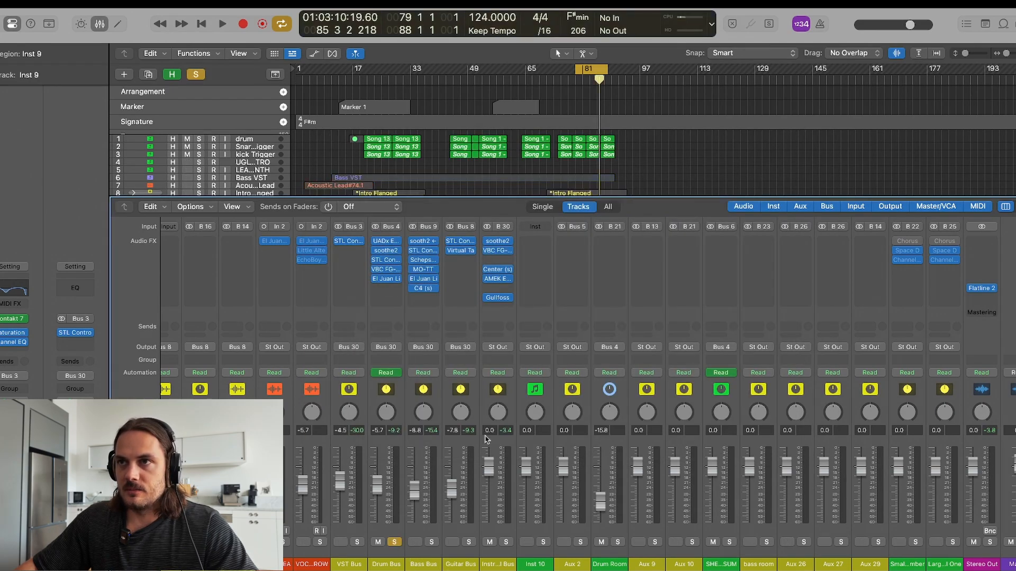
key(space)
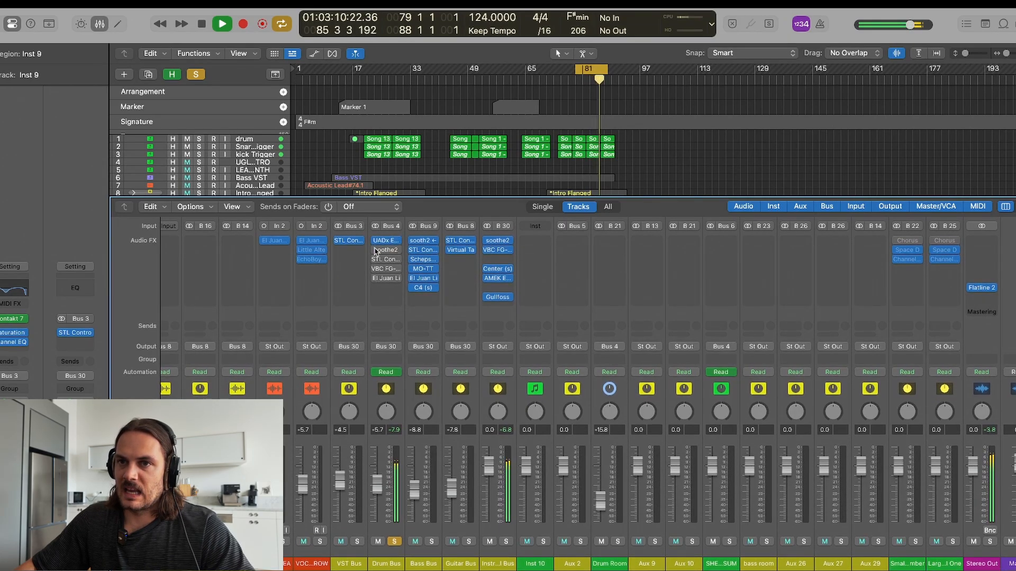
key(space)
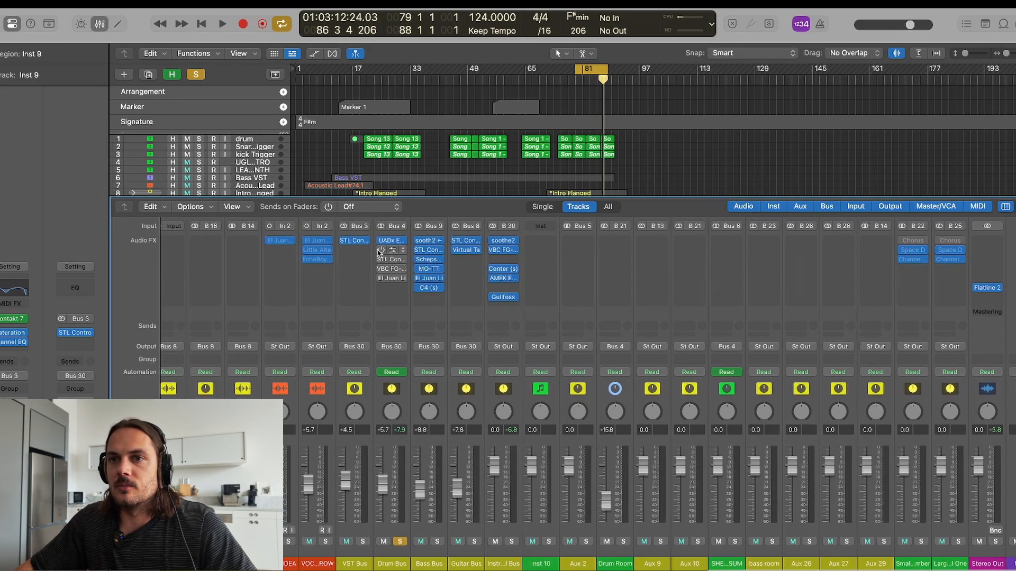
- Reactivate the bypassed Drum Bus plug-ins in order, replay the loop to hear the full chain, and unsolo the bus
click(382, 253)
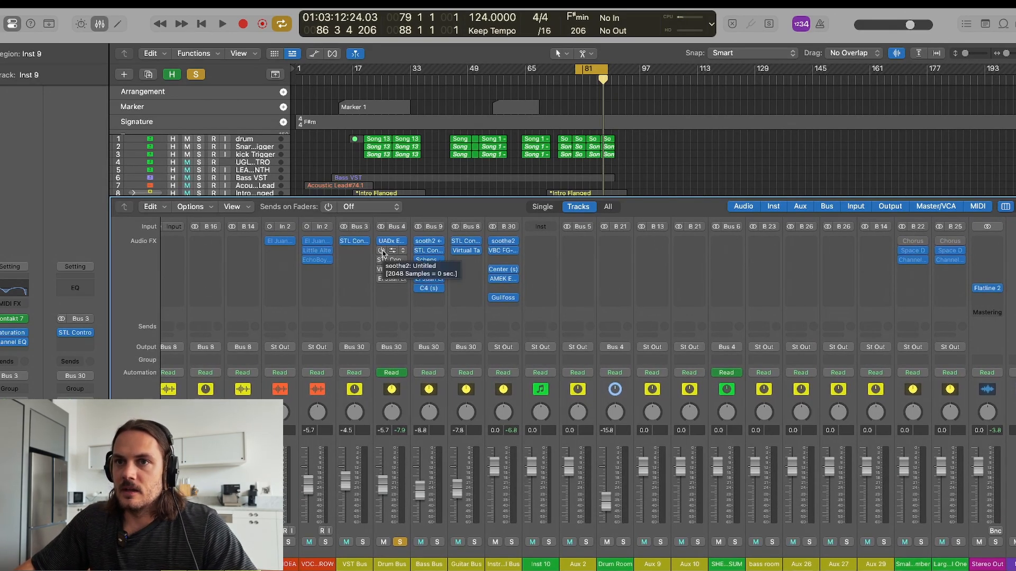
click(381, 264)
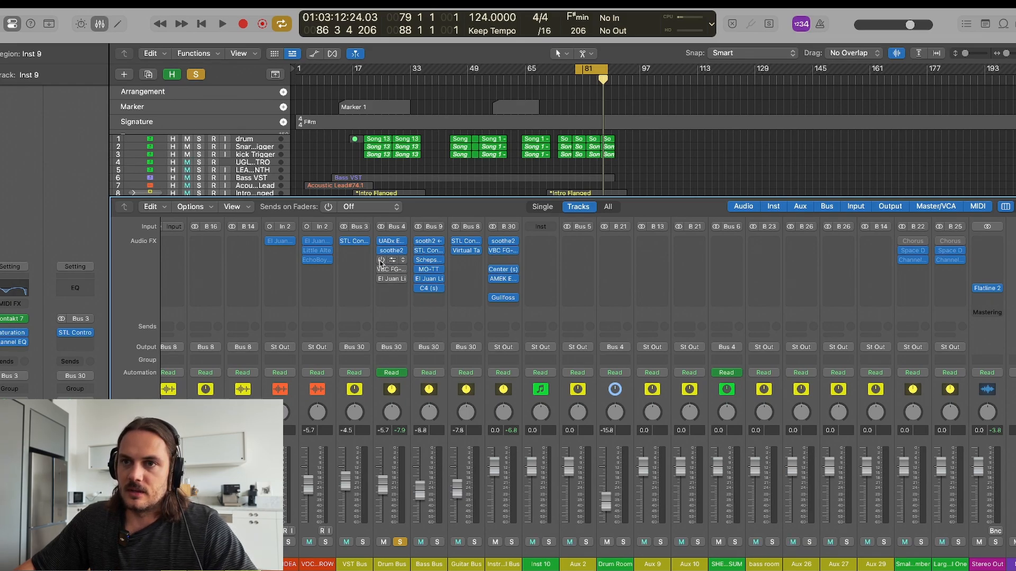
key(space)
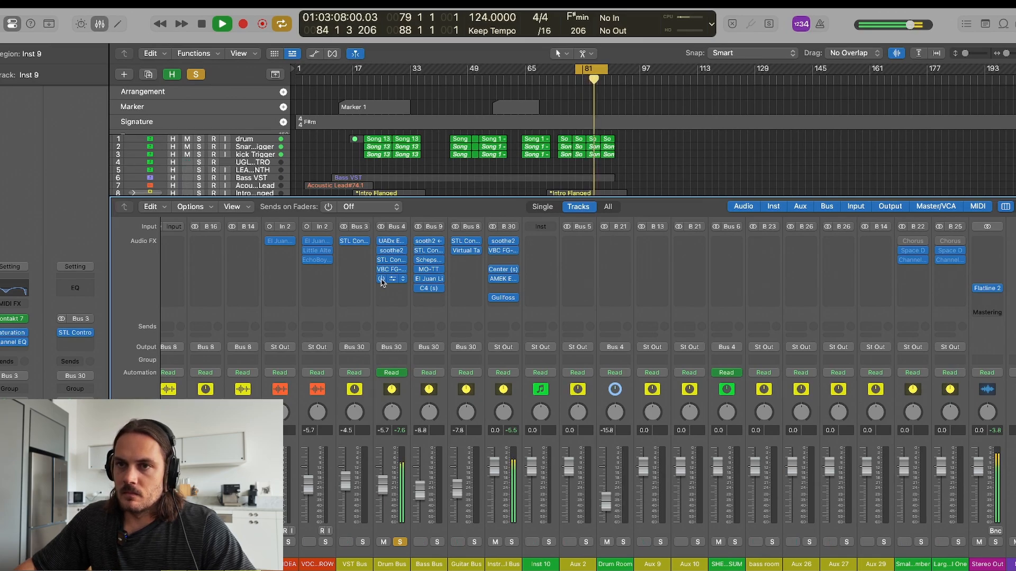
key(space)
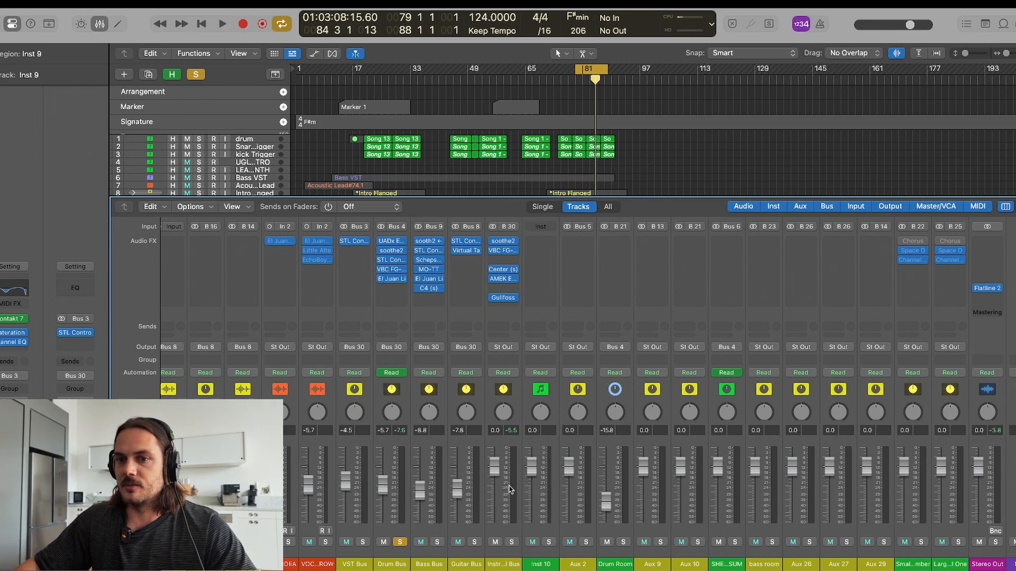
click(400, 540)
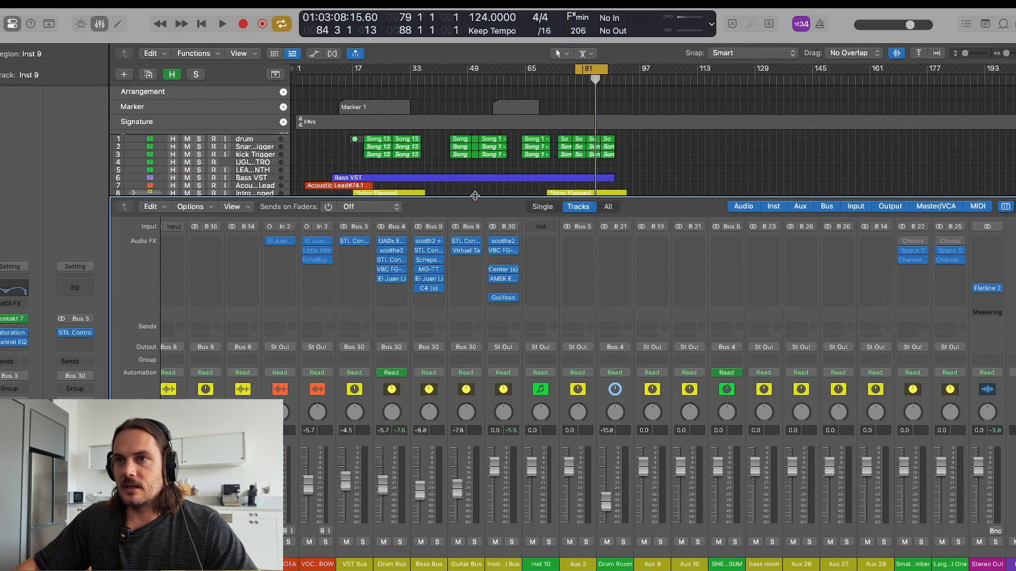
- Open the drum track's One Kit Wonder instrument, hide its mixer to view the kit, audition the snare and close it
key(x)
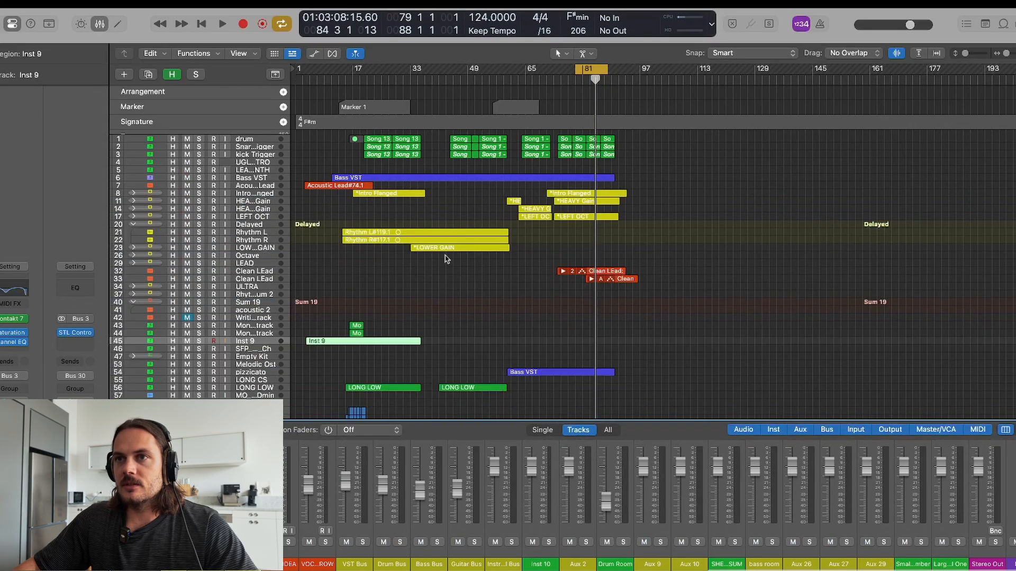
click(251, 140)
key(v)
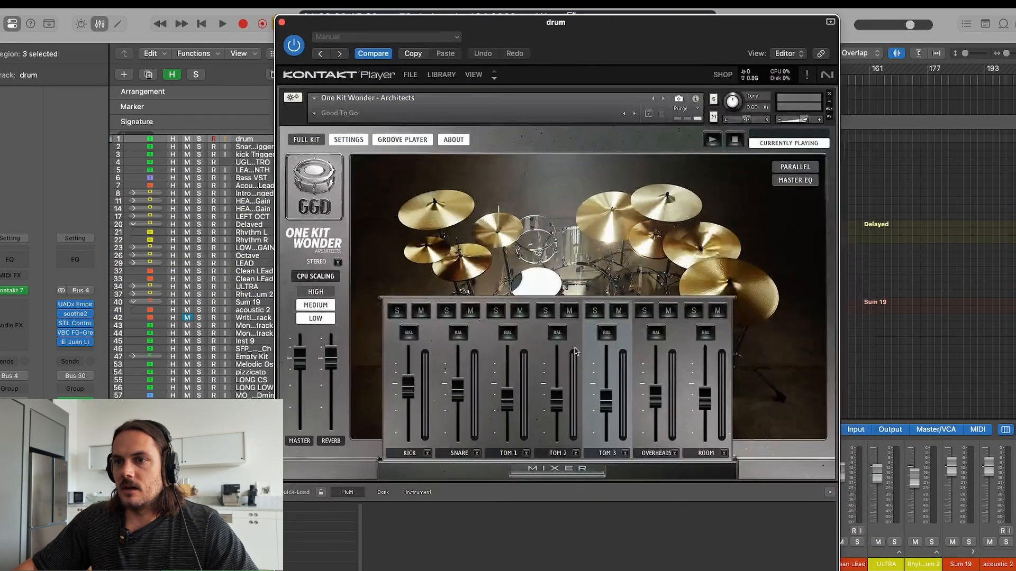
click(587, 469)
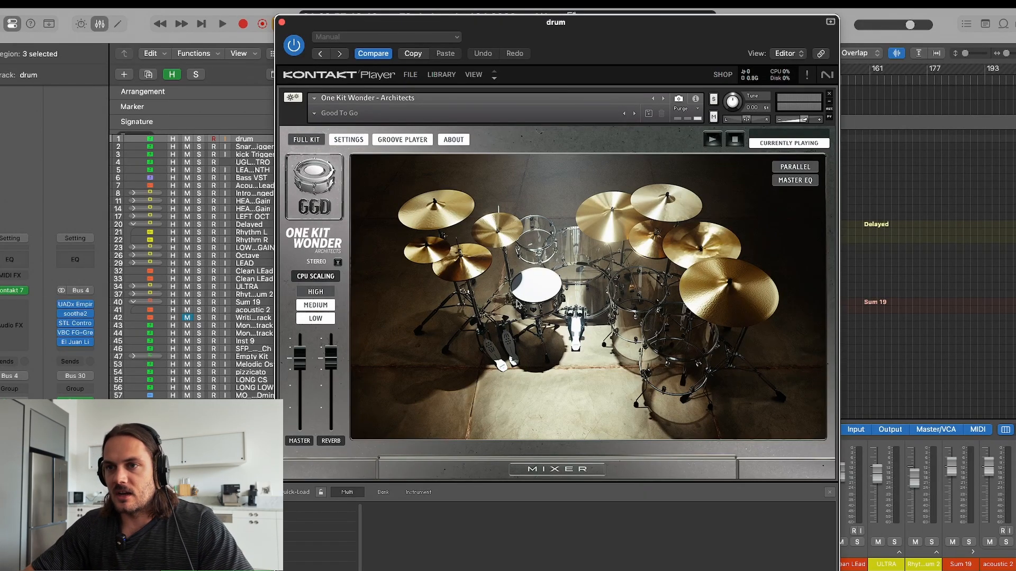
click(540, 291)
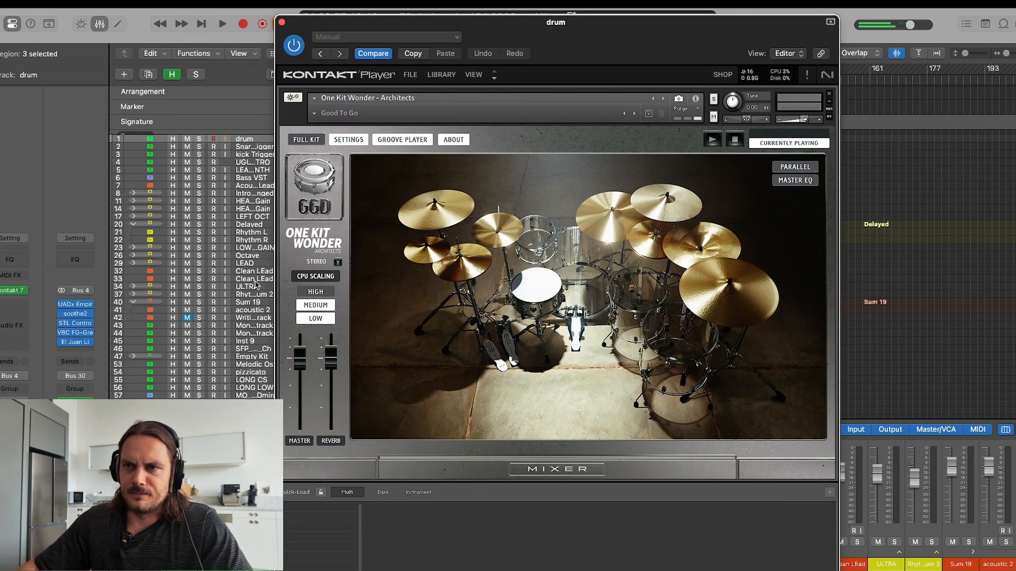
click(282, 24)
- Open Trigger 2 on the Snare Trigger track and move its window clear of the drum tracks
click(259, 147)
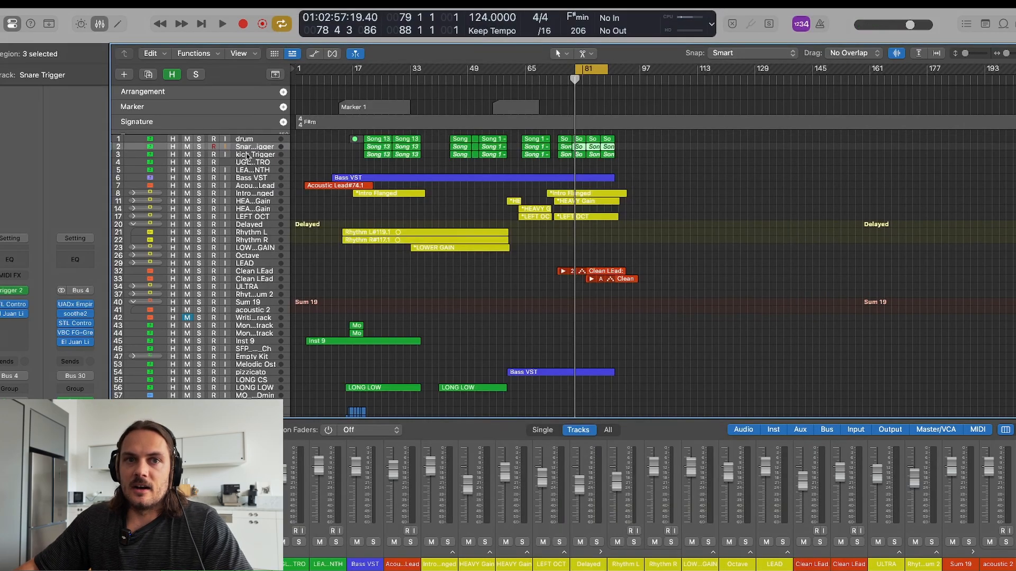
click(10, 291)
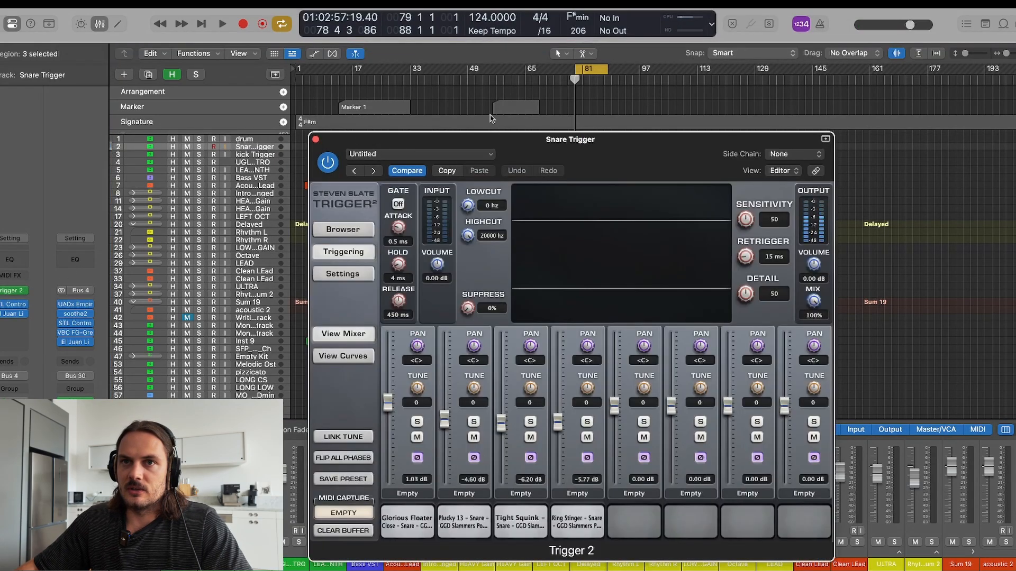
drag(563, 144, 568, 211)
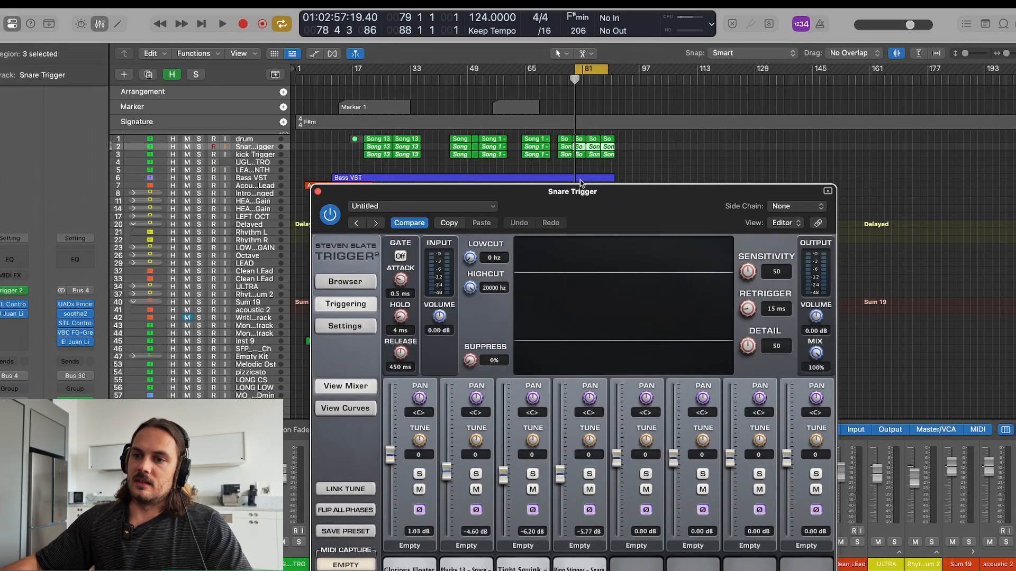
drag(571, 207, 633, 221)
drag(451, 212, 437, 198)
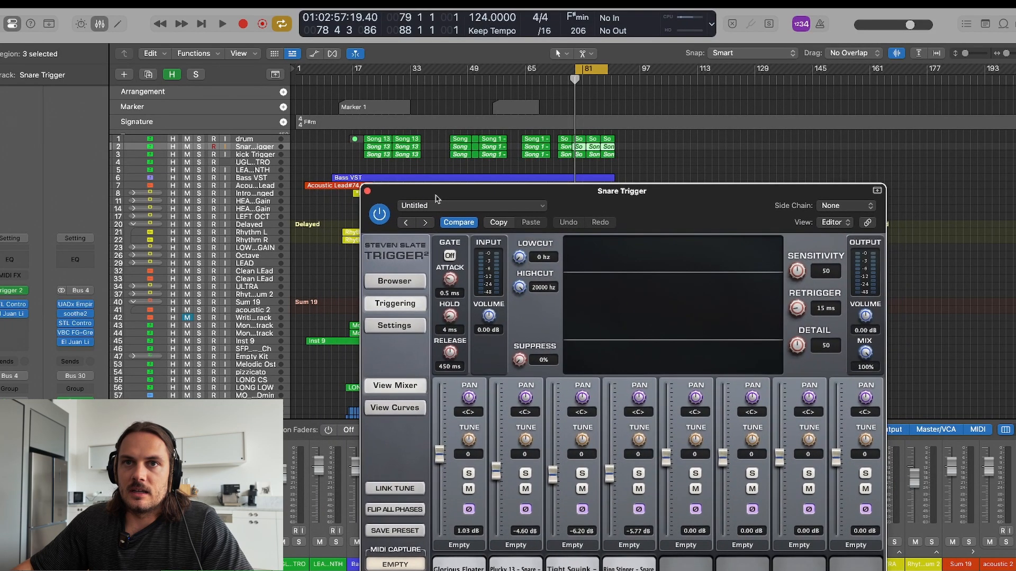
- Solo the drum and Snare Trigger tracks and play the loop with Trigger 2 bypassed and active to compare the snare
click(200, 140)
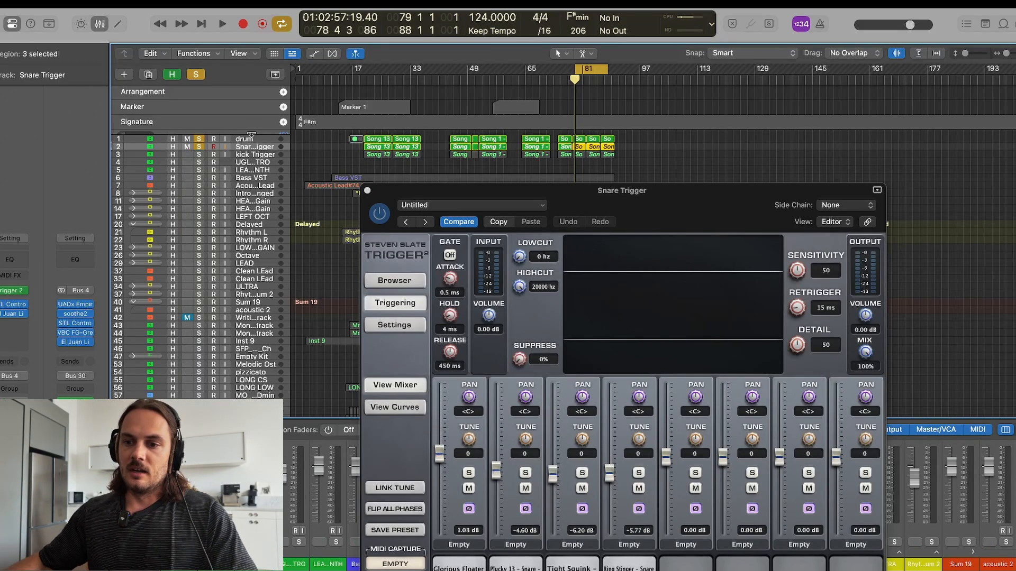
drag(444, 196, 429, 166)
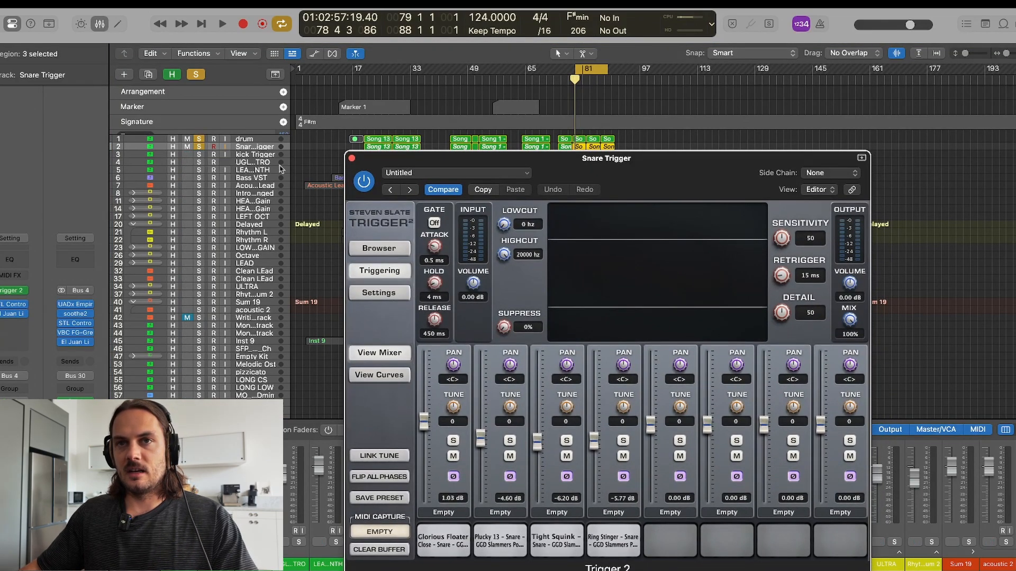
key(space)
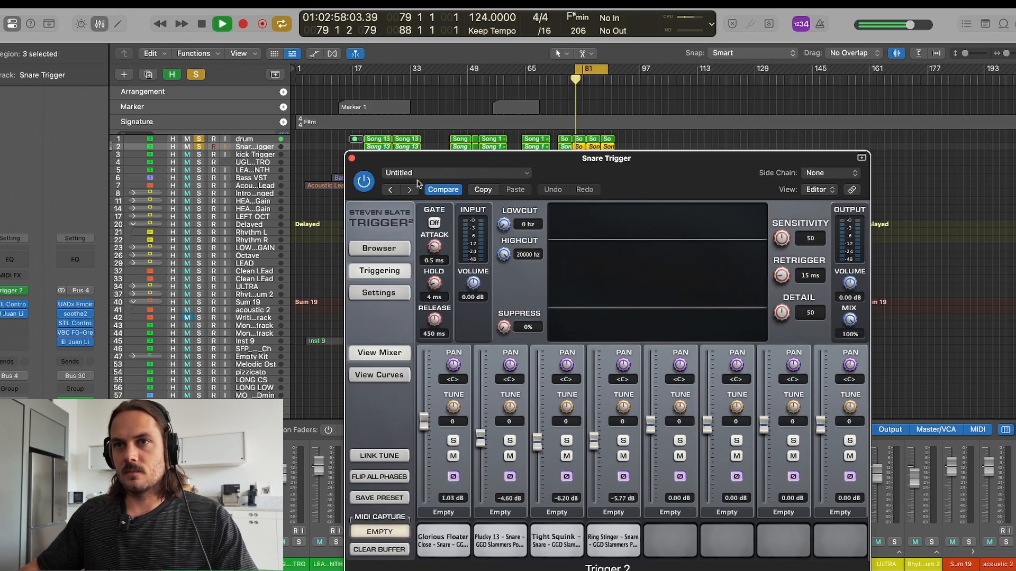
click(364, 185)
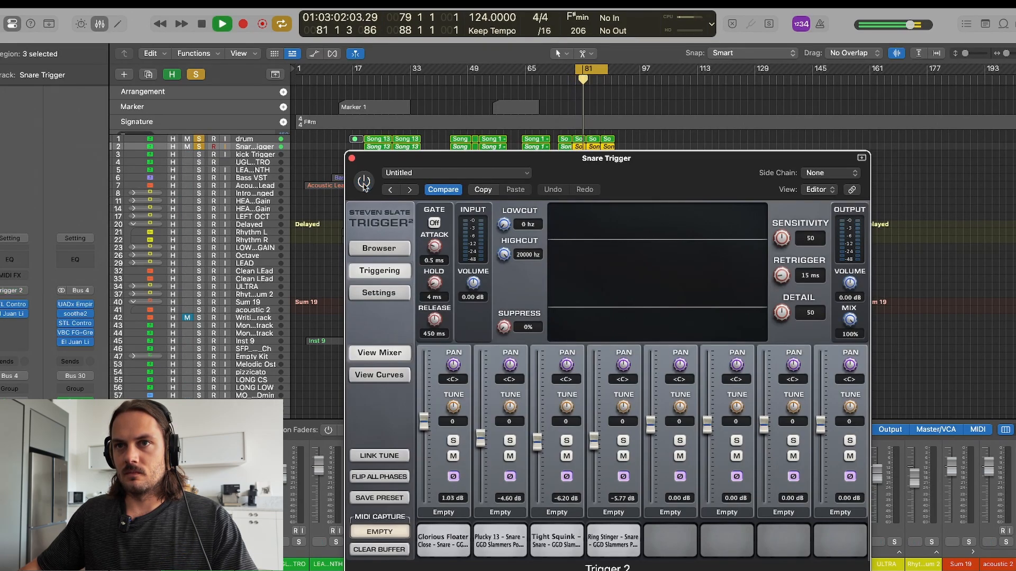
click(364, 185)
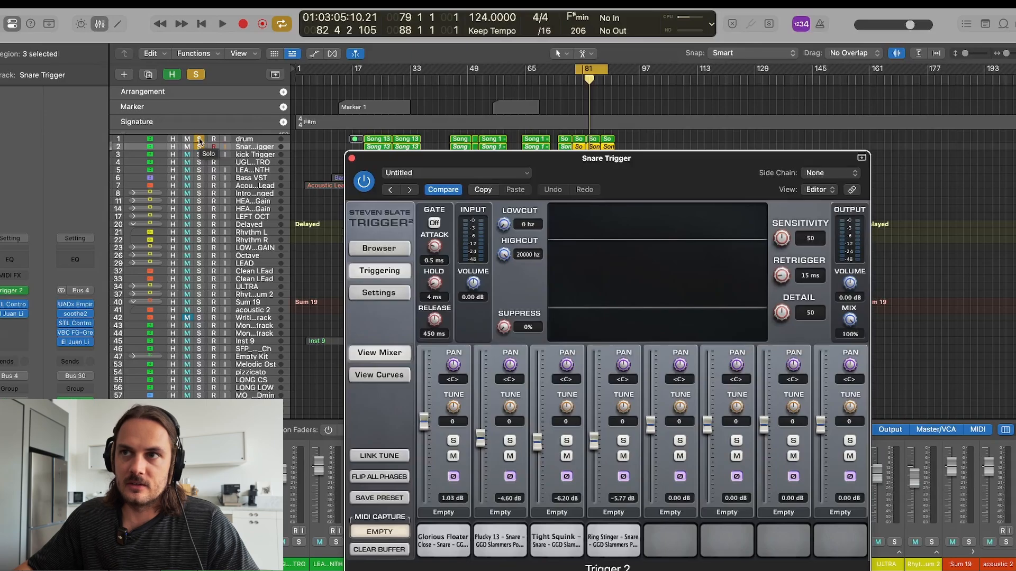
- Unsolo the drum track and play the Snare Trigger alone, muting and unmuting the Ring Stinger sample to hear its contribution
click(199, 140)
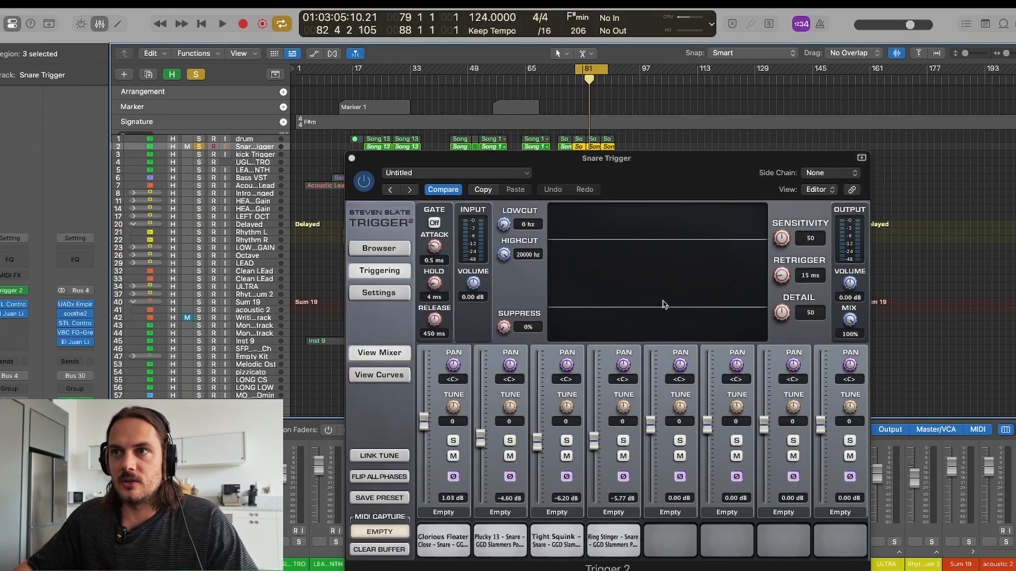
key(space)
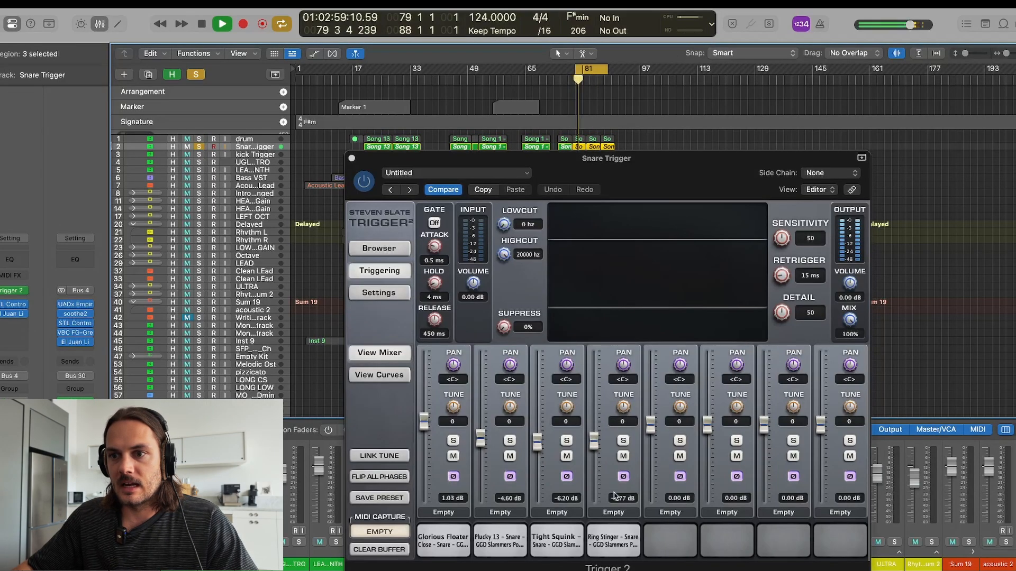
click(623, 456)
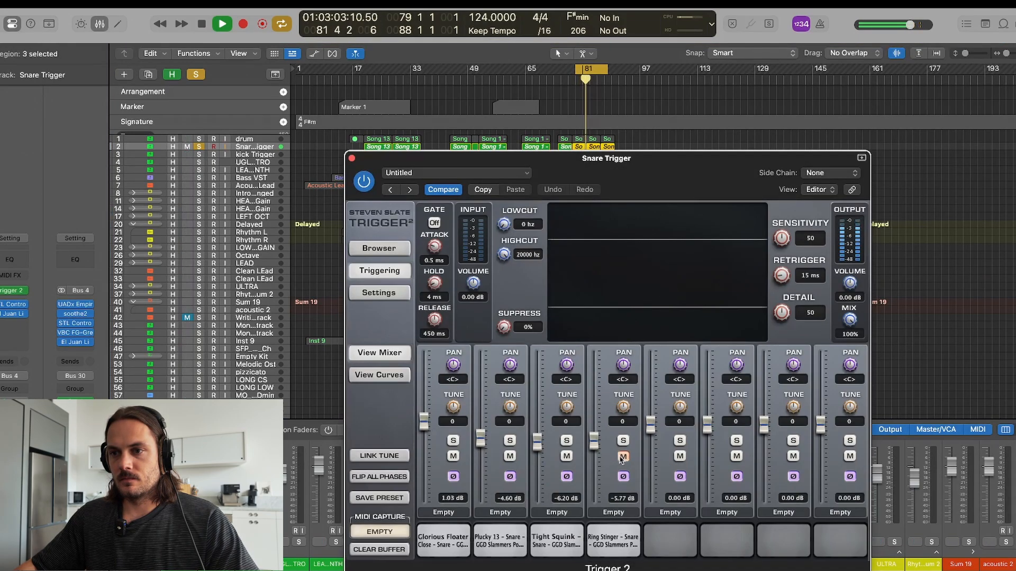
key(space)
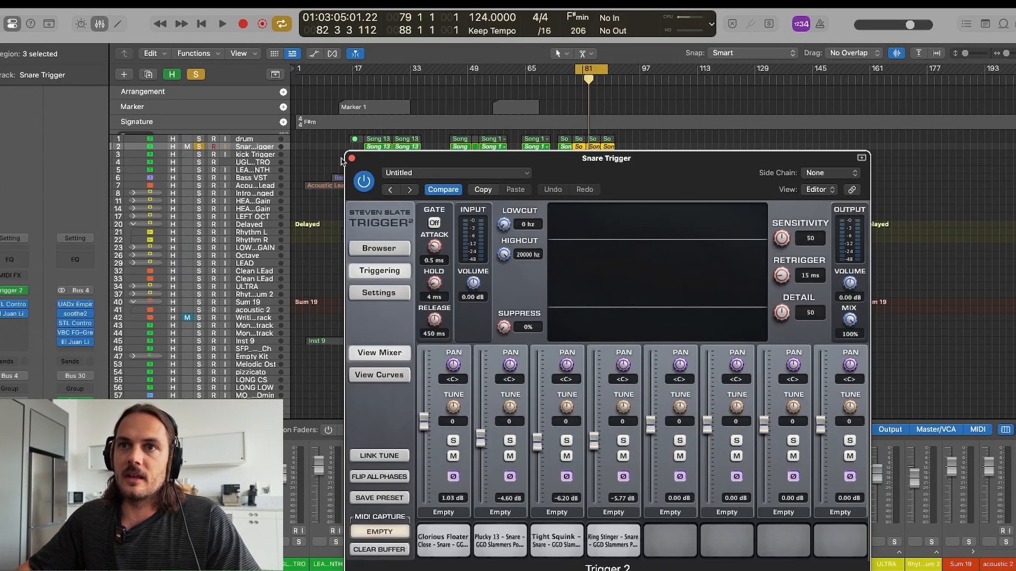
- Open STL ControlHub on the Snare Trigger track, examine its EQ, color and compressor modules, and close it
click(12, 306)
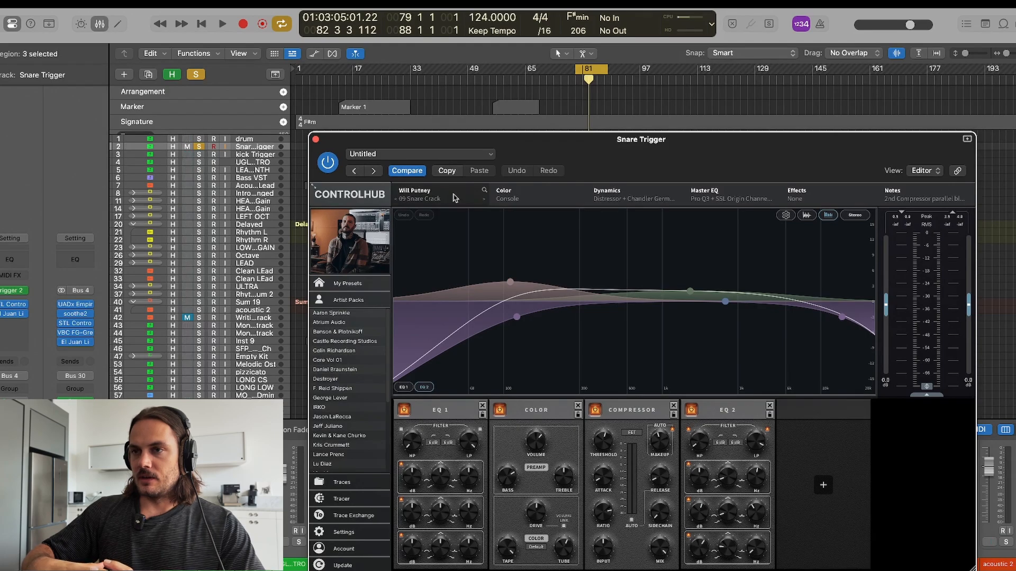
click(316, 140)
- Solo the kick Trigger track together with the drum and Snare Trigger tracks, and close the Snare Trigger's Trigger 2 window
click(255, 156)
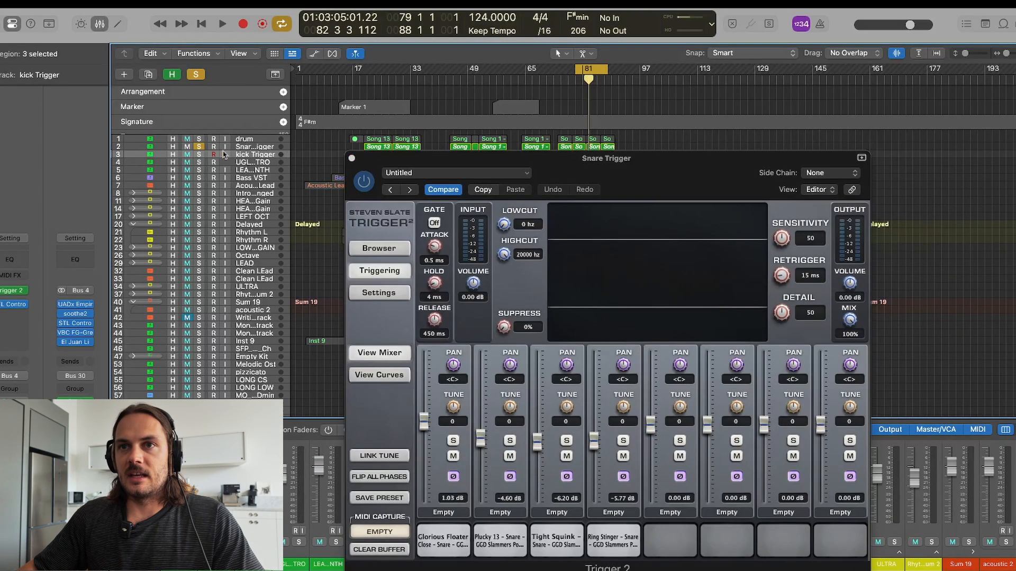
click(200, 153)
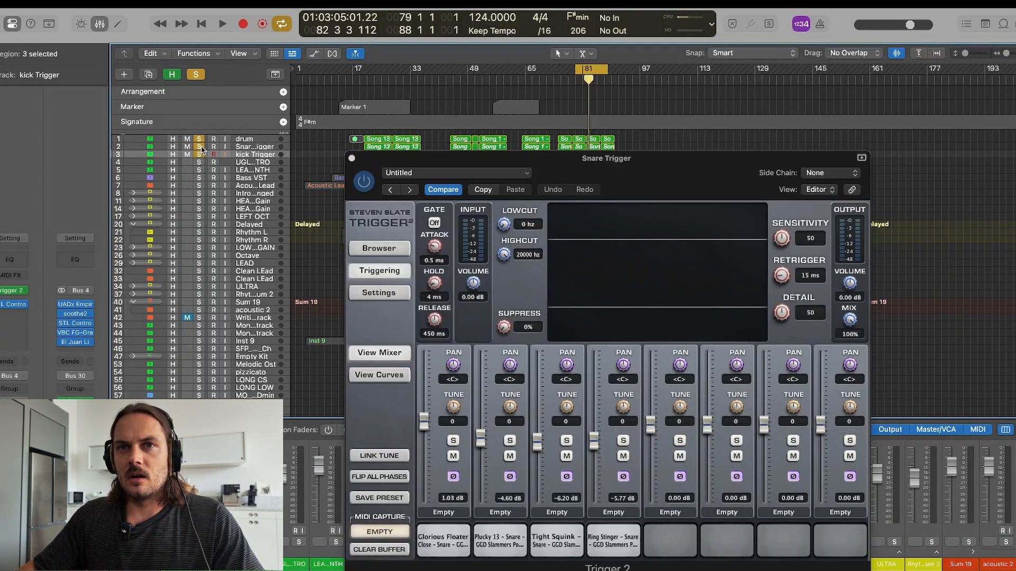
click(351, 158)
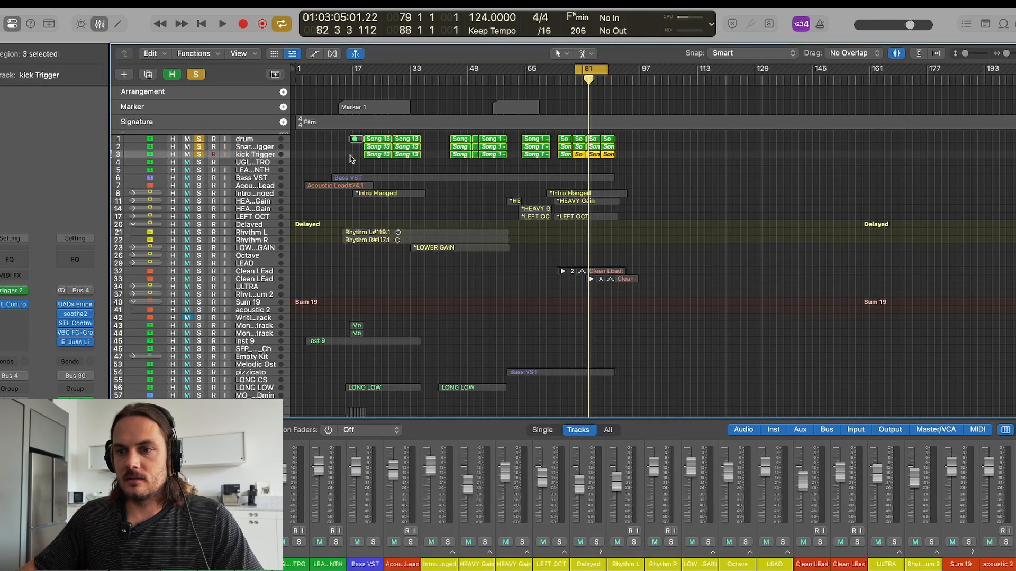
- Open Trigger 2 on the kick Trigger track and audition the CARSON CITY KICK.wav and HyperScoop kick samples
click(12, 290)
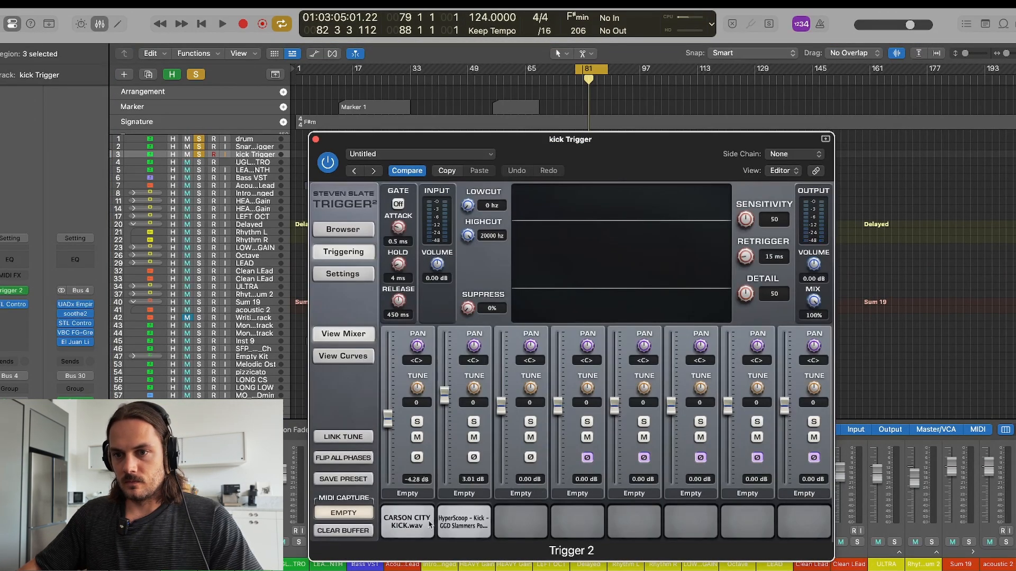
click(409, 535)
click(409, 535)
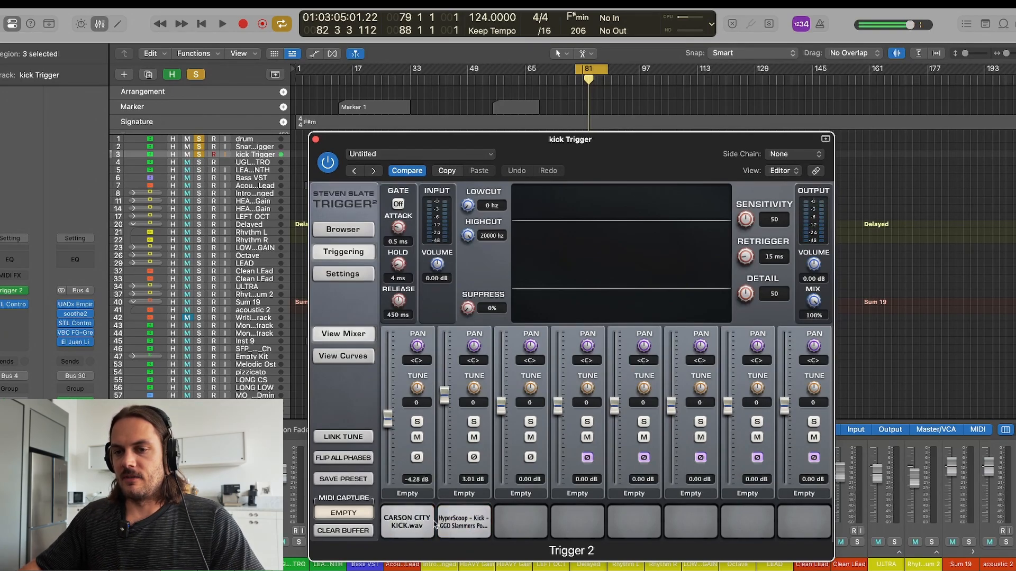
click(468, 529)
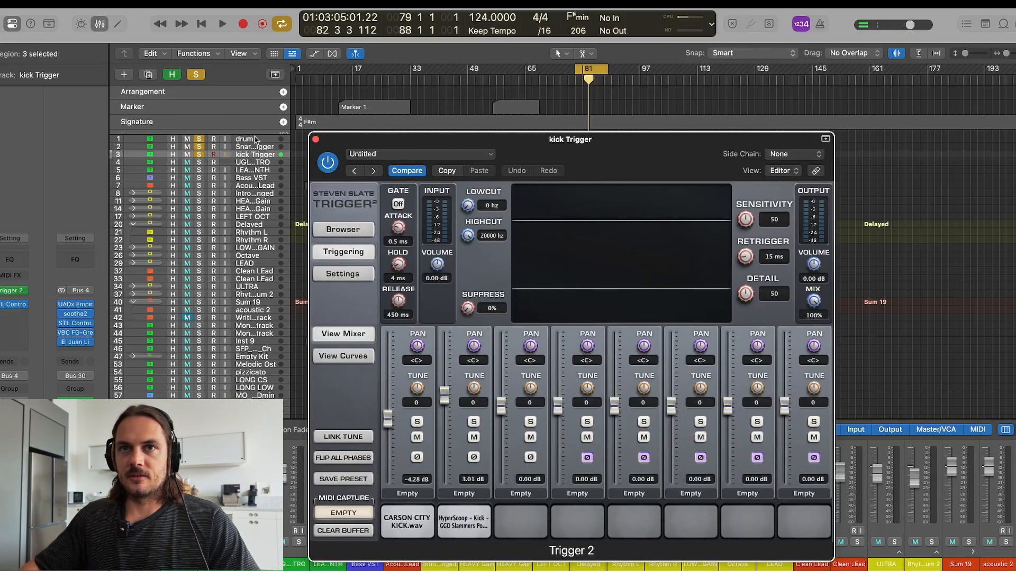
- Play the soloed drums while bypassing and re-enabling Trigger 2 on the kick Trigger track, and close its window
key(space)
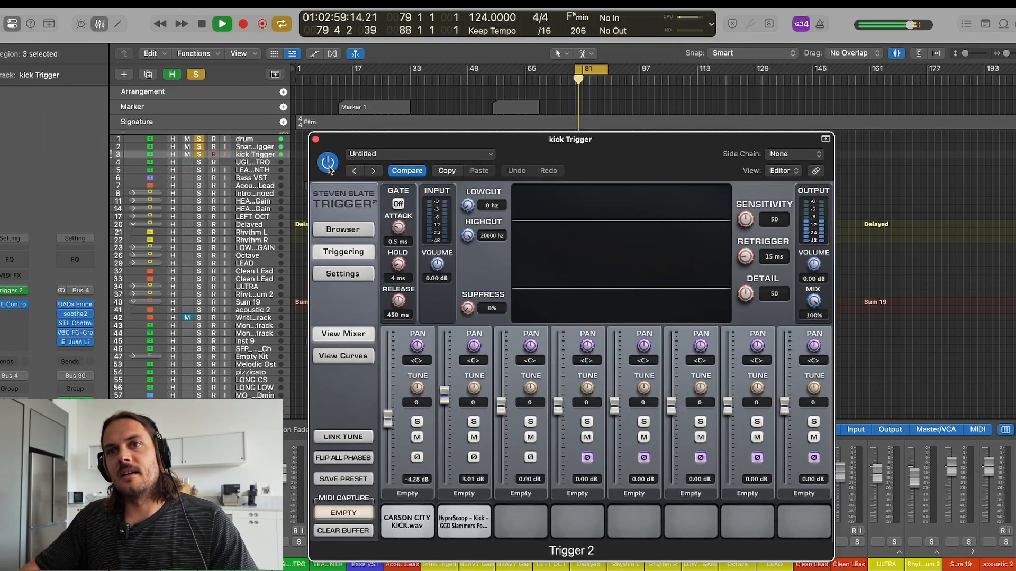
click(328, 164)
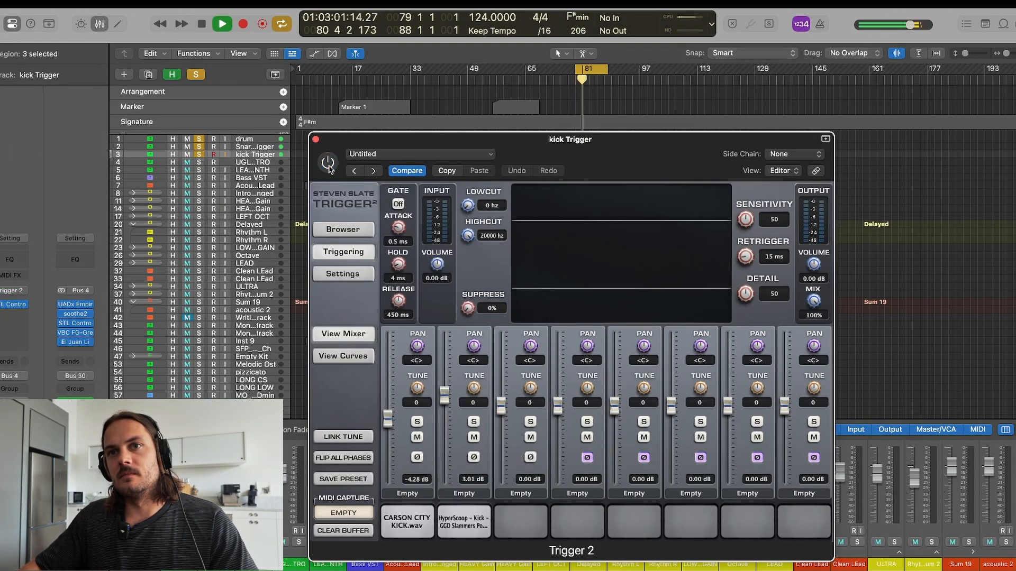
click(328, 164)
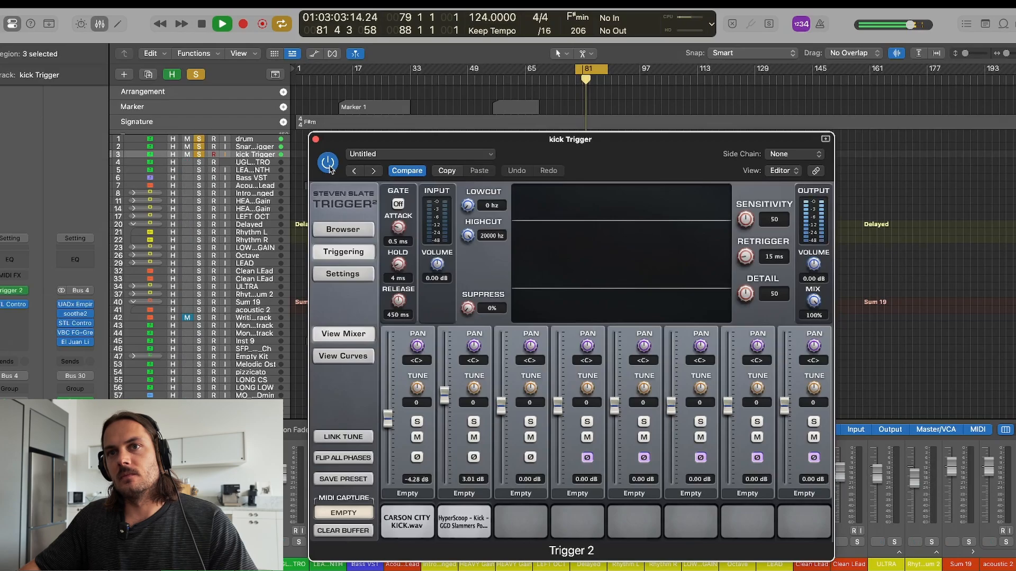
key(space)
click(315, 140)
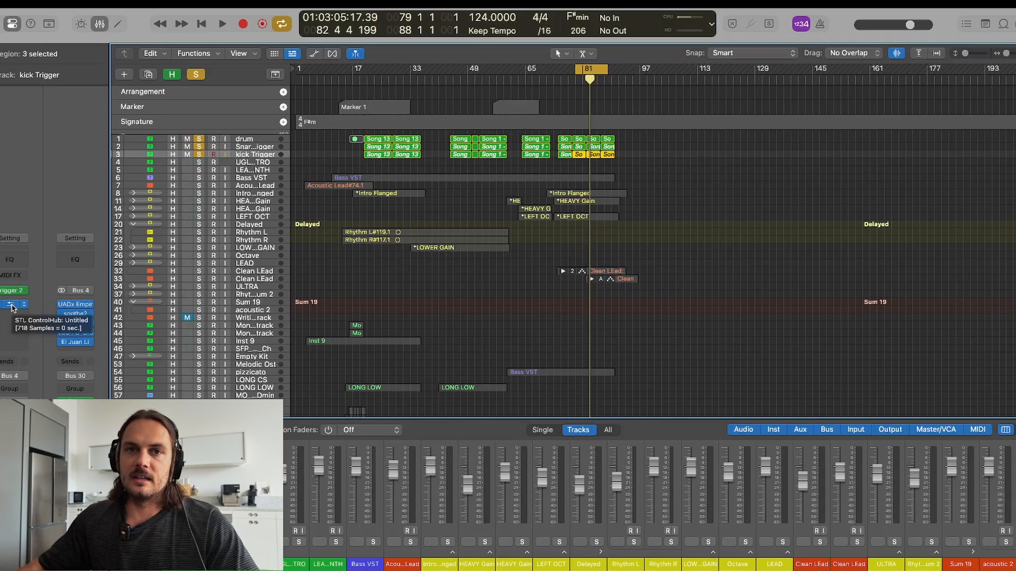
- Open STL ControlHub on the kick Trigger track, examine its EQ curve, processing modules and artist packs, and close it
click(11, 306)
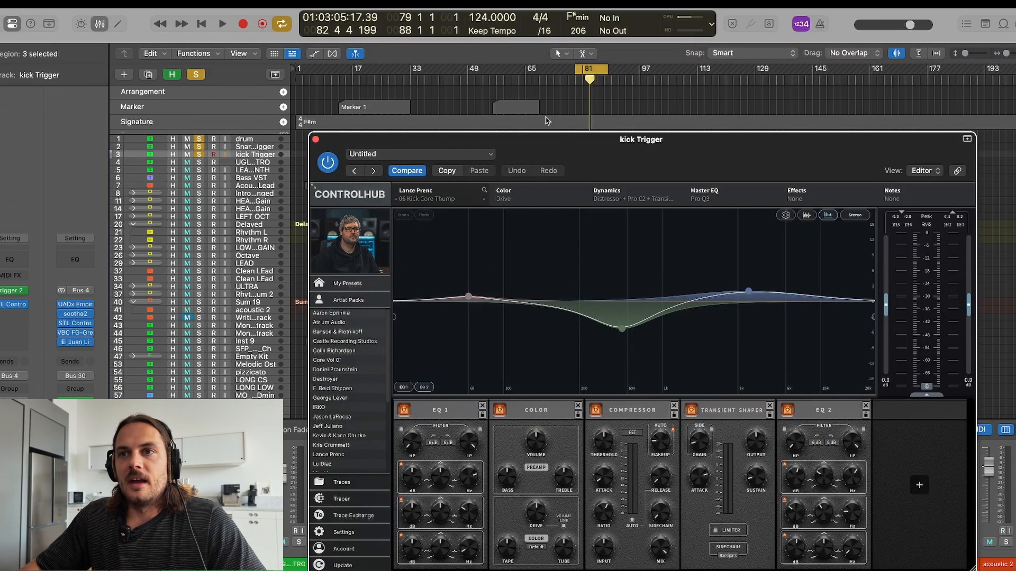
drag(559, 146, 544, 106)
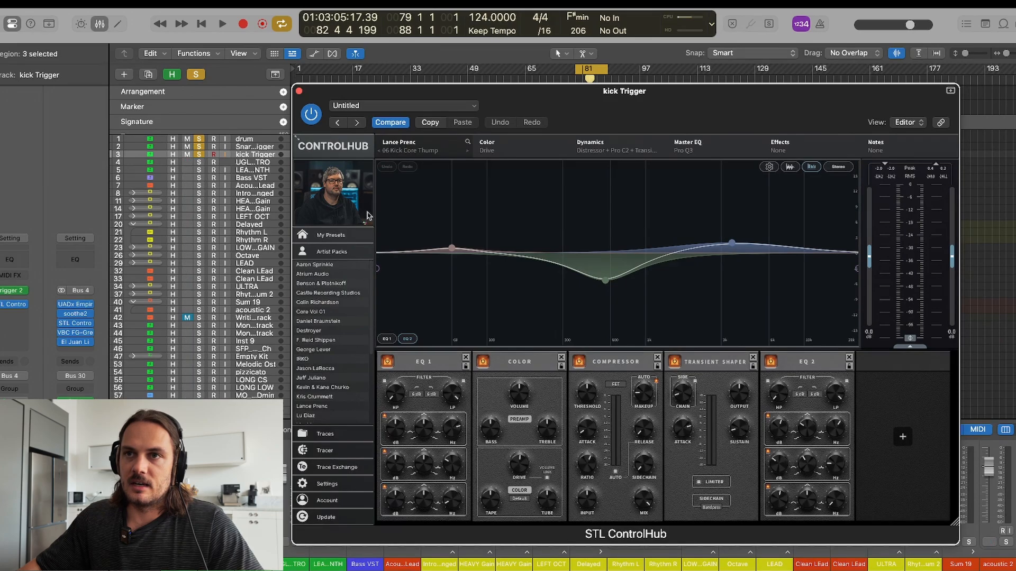
scroll(363, 351, down, 3)
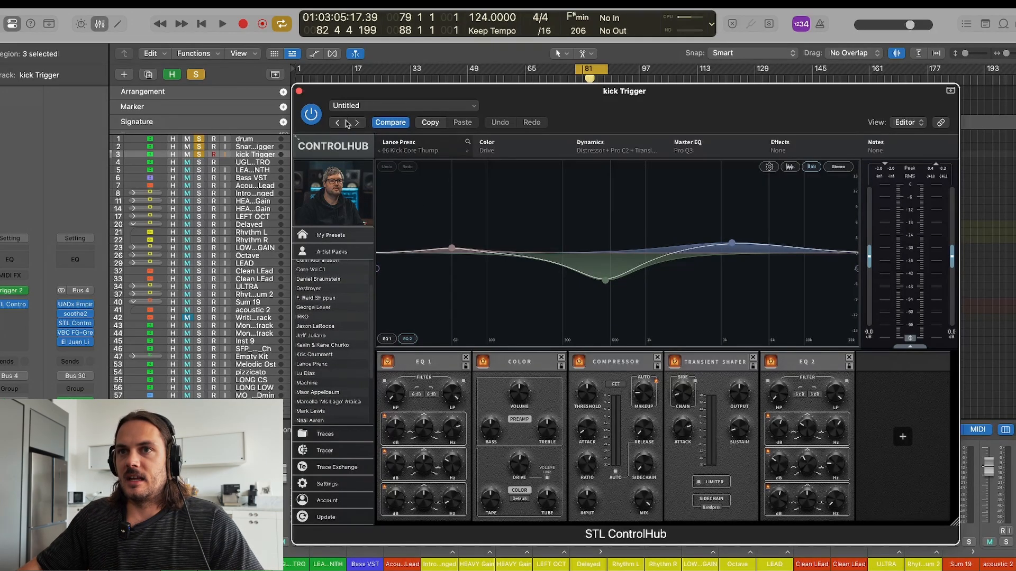
click(299, 92)
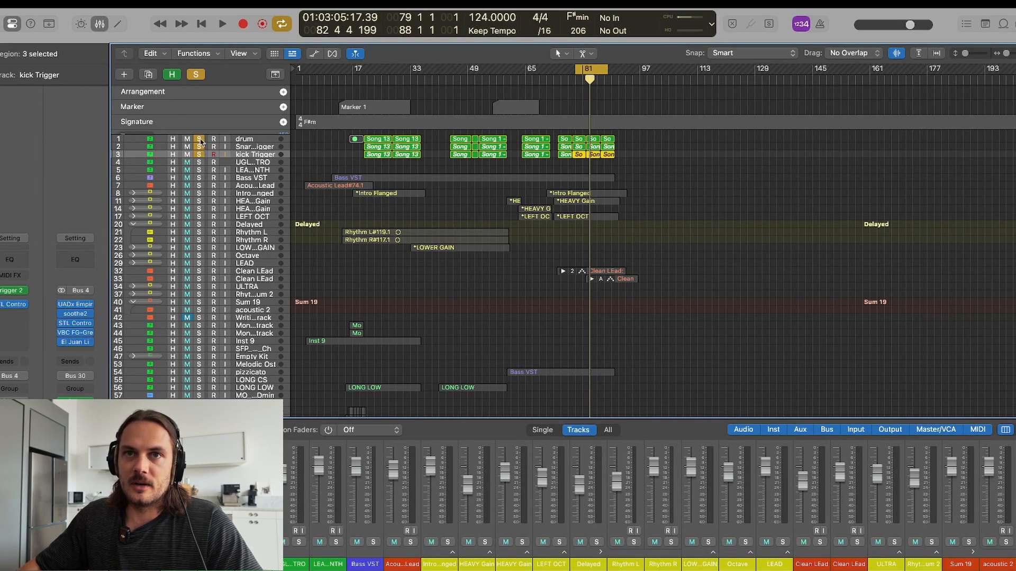
- Unsolo the drum, Snare Trigger and kick Trigger tracks, and turn off cycle playback
click(200, 140)
click(199, 146)
click(199, 154)
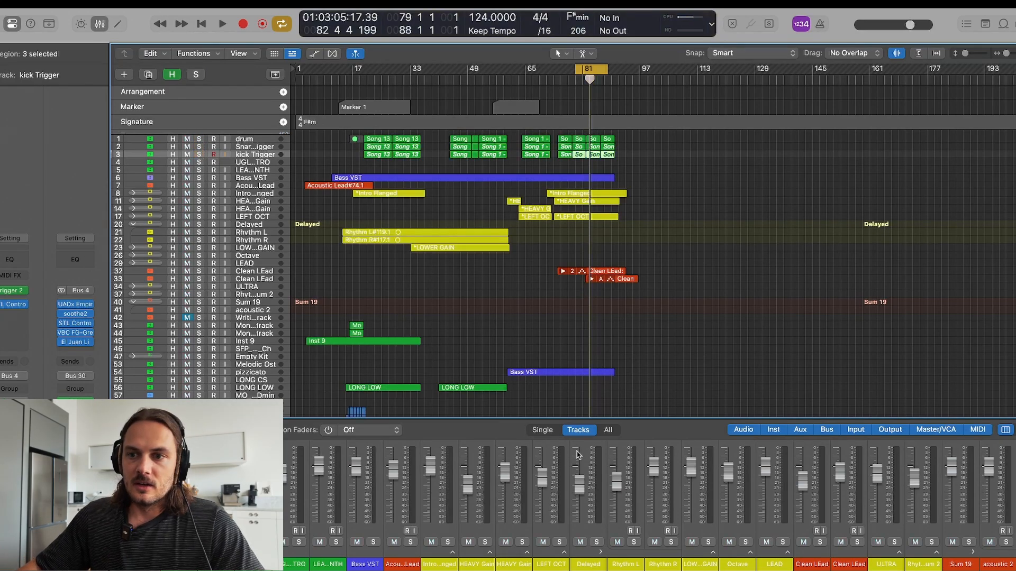
click(591, 71)
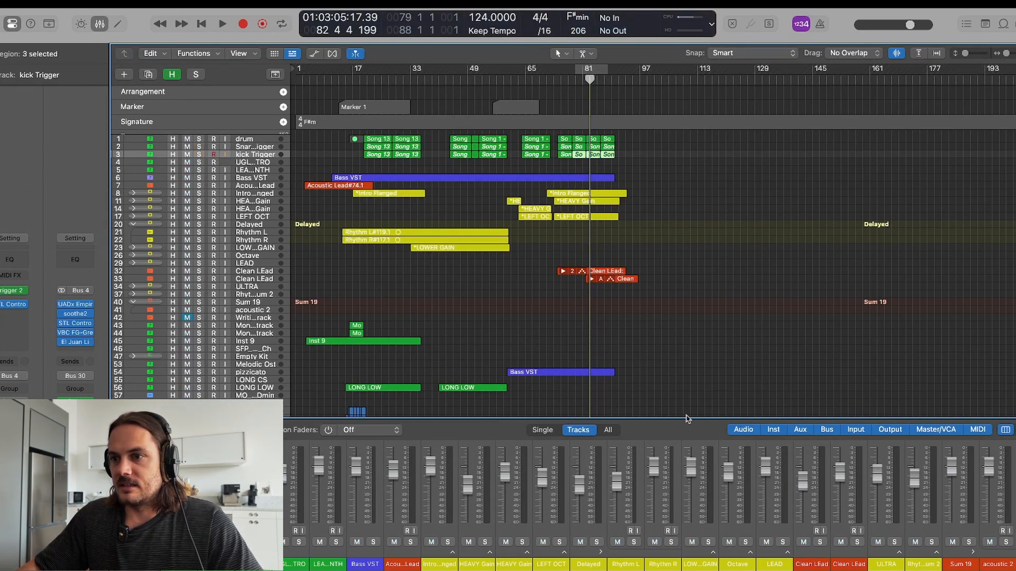
- Enlarge the mixer to show the plug-in slots and play the full mix from bar 75 to check the bus levels
drag(672, 418, 661, 233)
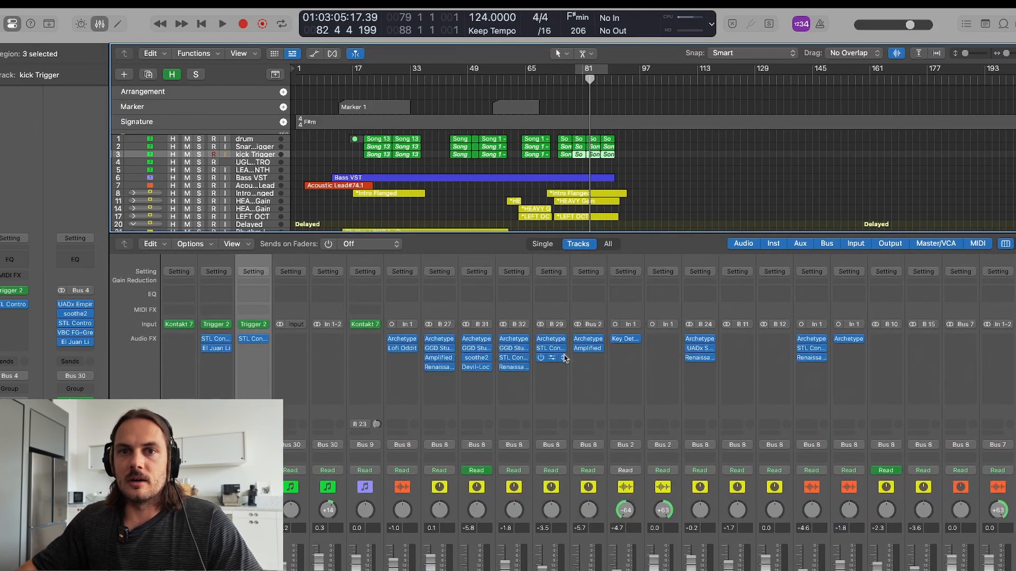
scroll(564, 358, right, 10)
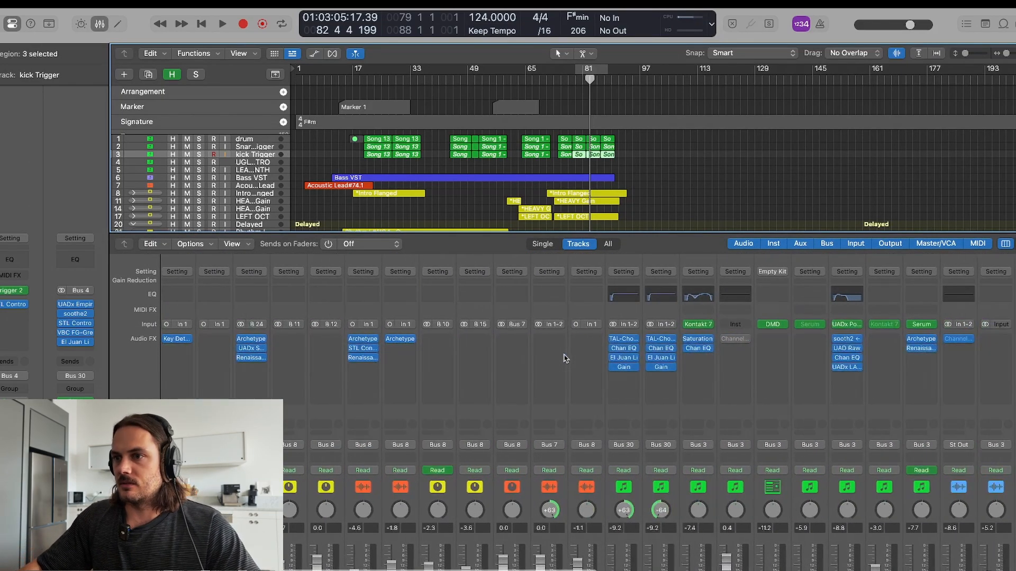
scroll(564, 358, down, 5)
scroll(564, 358, right, 10)
scroll(565, 358, right, 5)
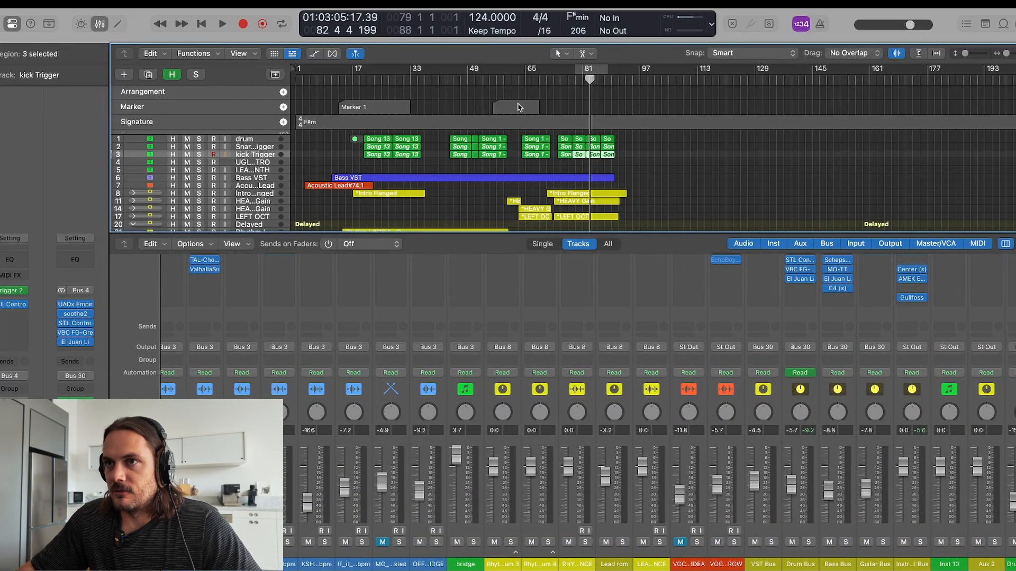
click(561, 81)
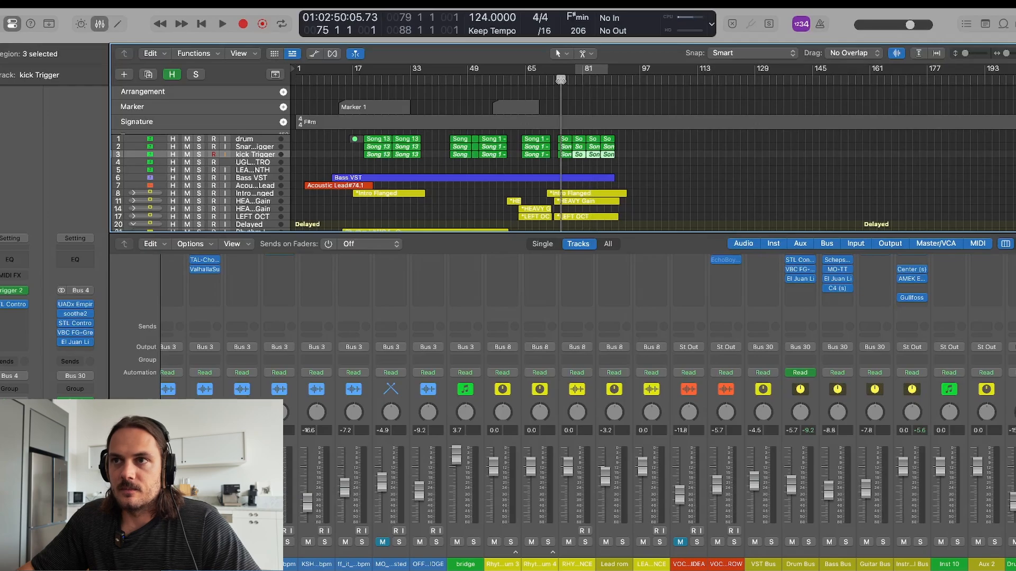
key(space)
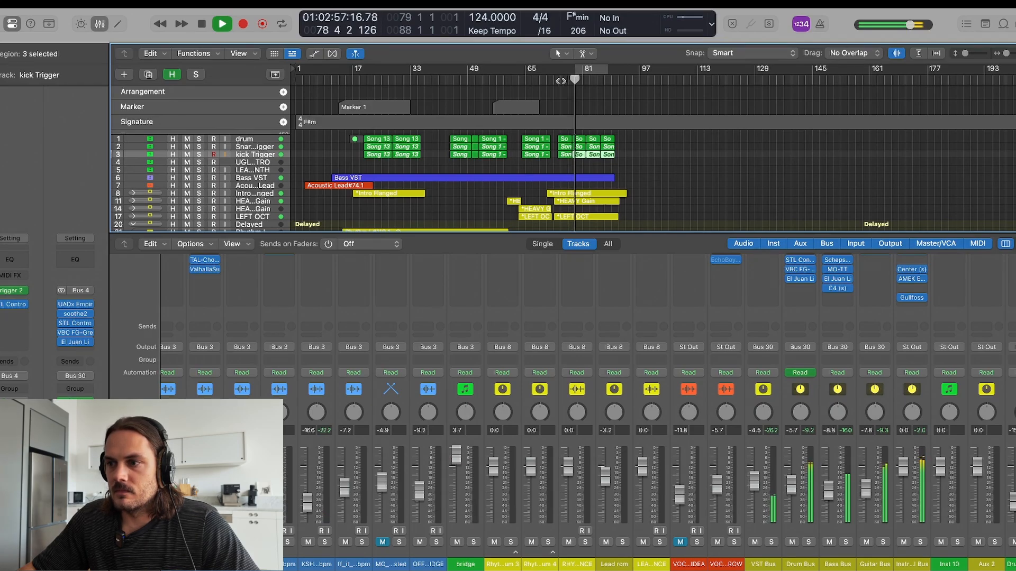
key(space)
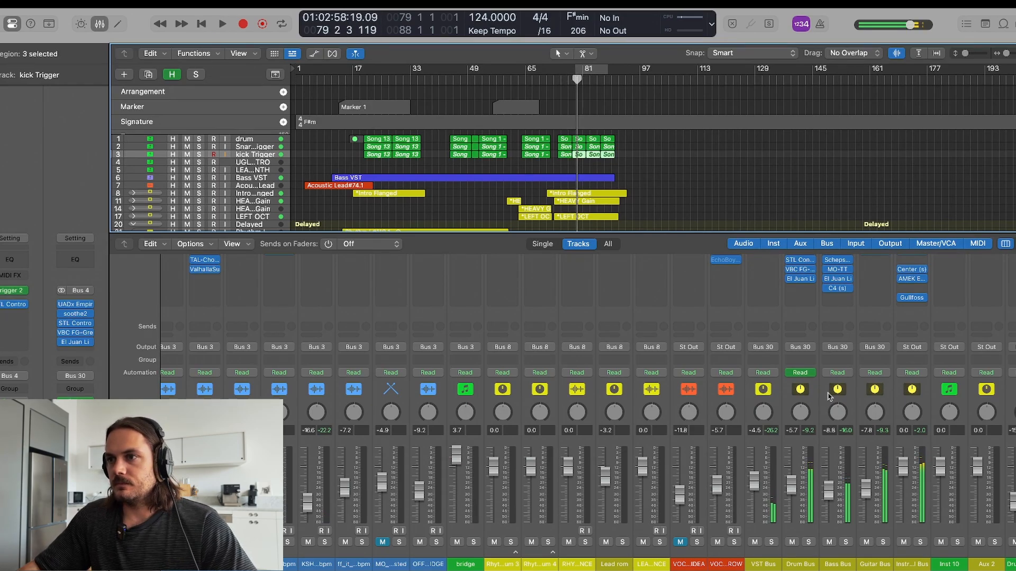
scroll(812, 549, up, 3)
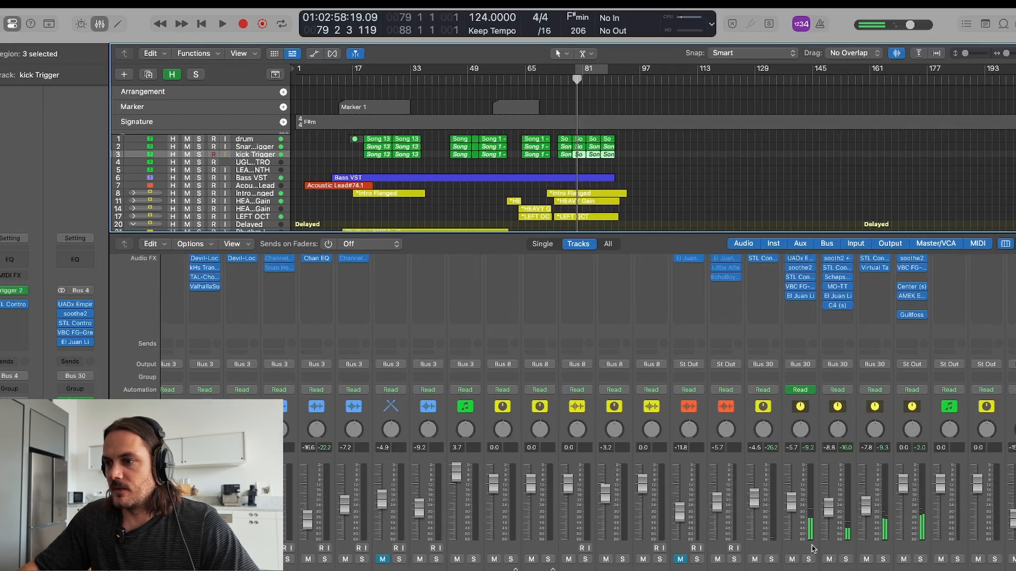
scroll(715, 490, left, 5)
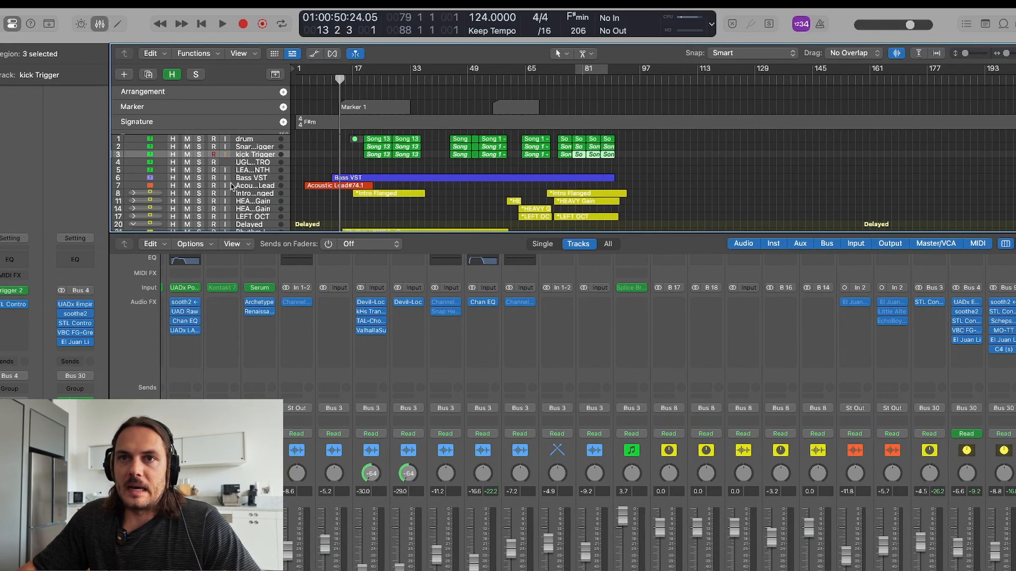
- Open the Bass VST track's Kontakt 7 instrument and examine The Nolly Bass Library beside the arrangement
click(245, 180)
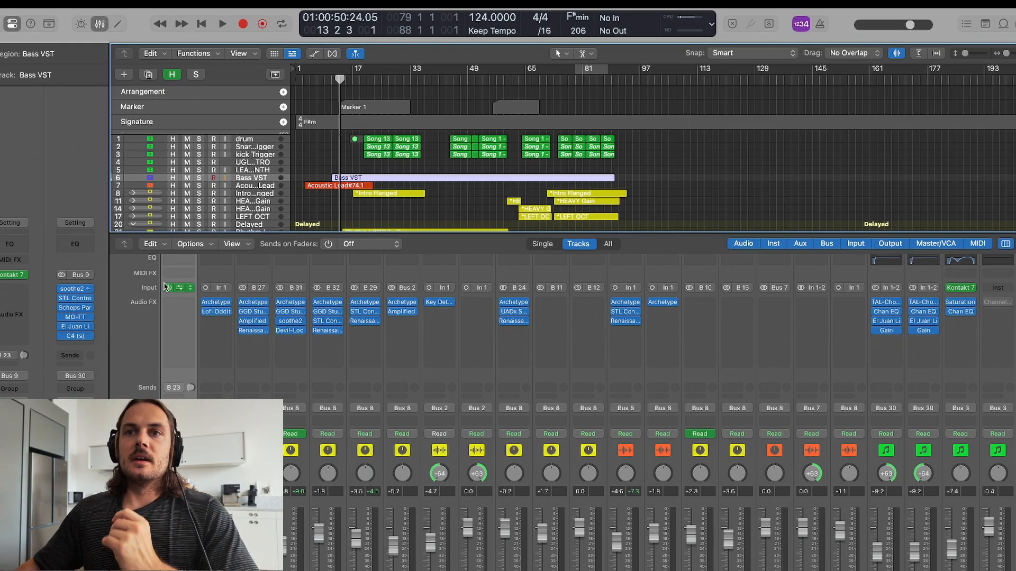
click(13, 276)
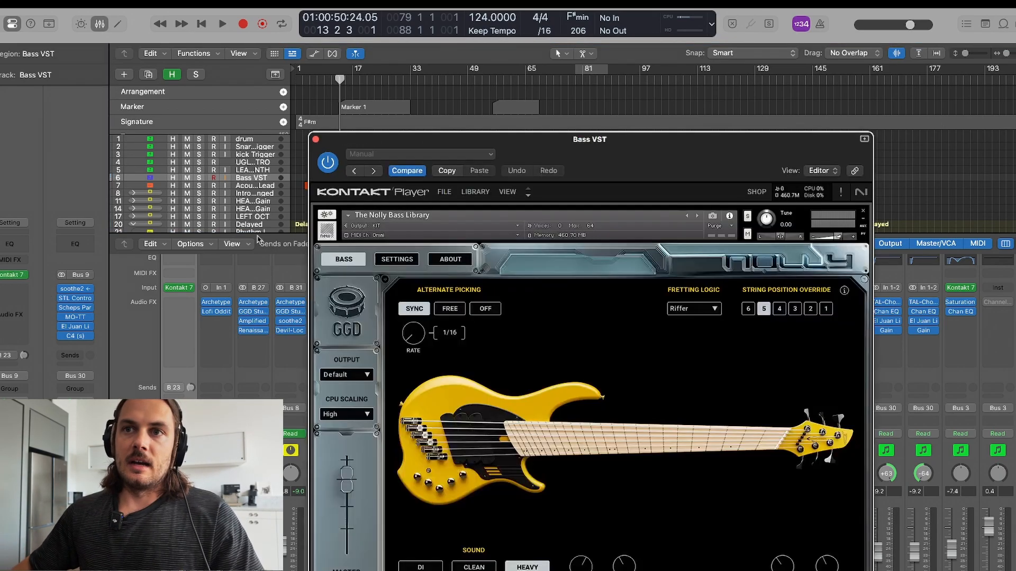
drag(689, 161, 697, 54)
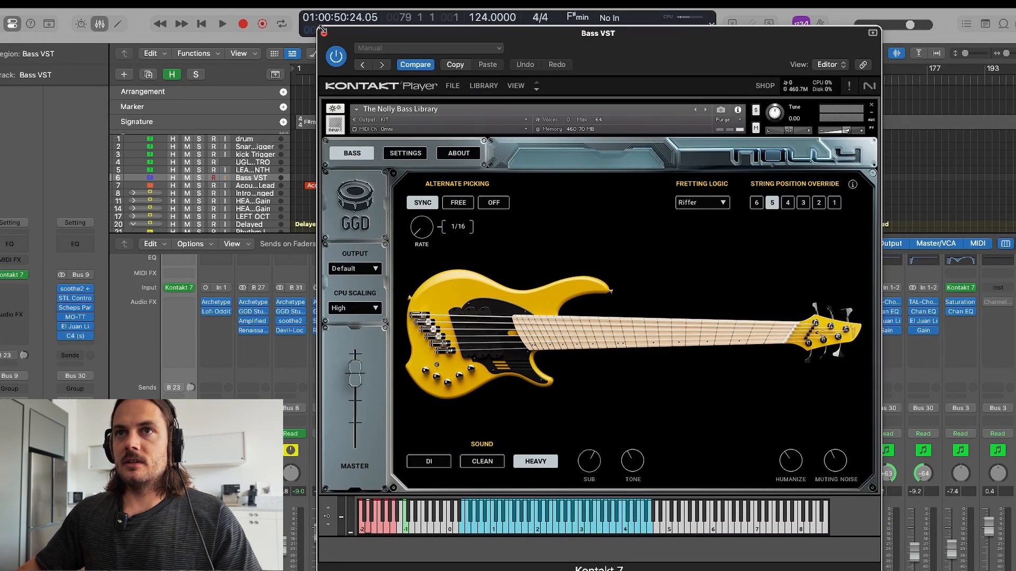
drag(378, 34, 536, 38)
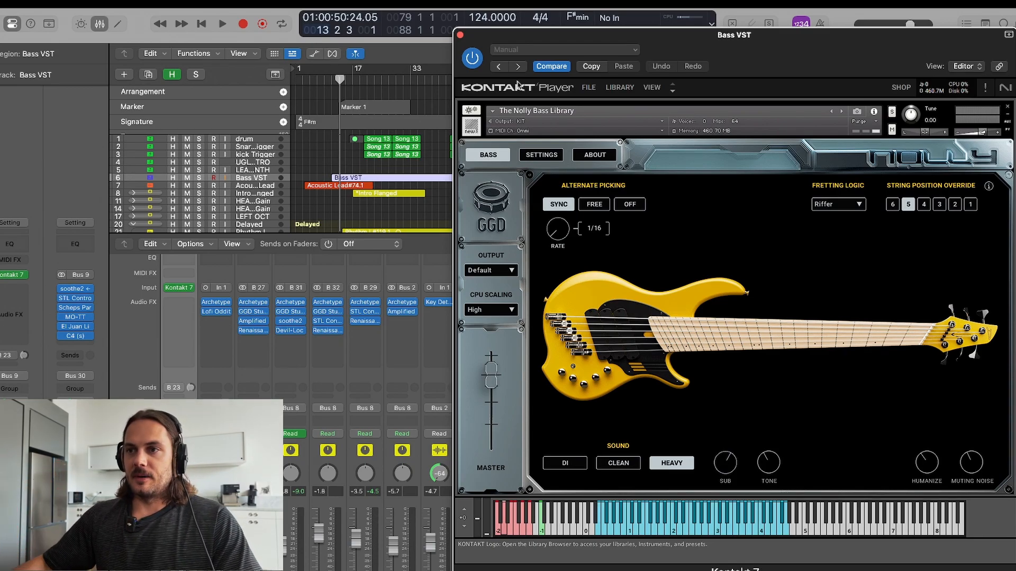
- Solo the Bass VST track, move the solo to the Bass Bus, and play the processed bass from around bar 65
click(199, 178)
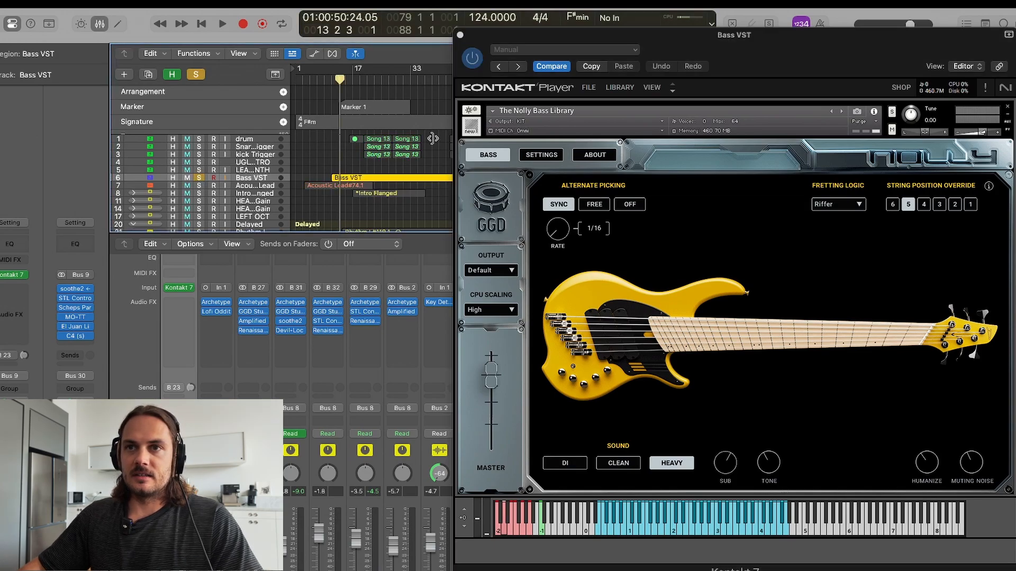
key(space)
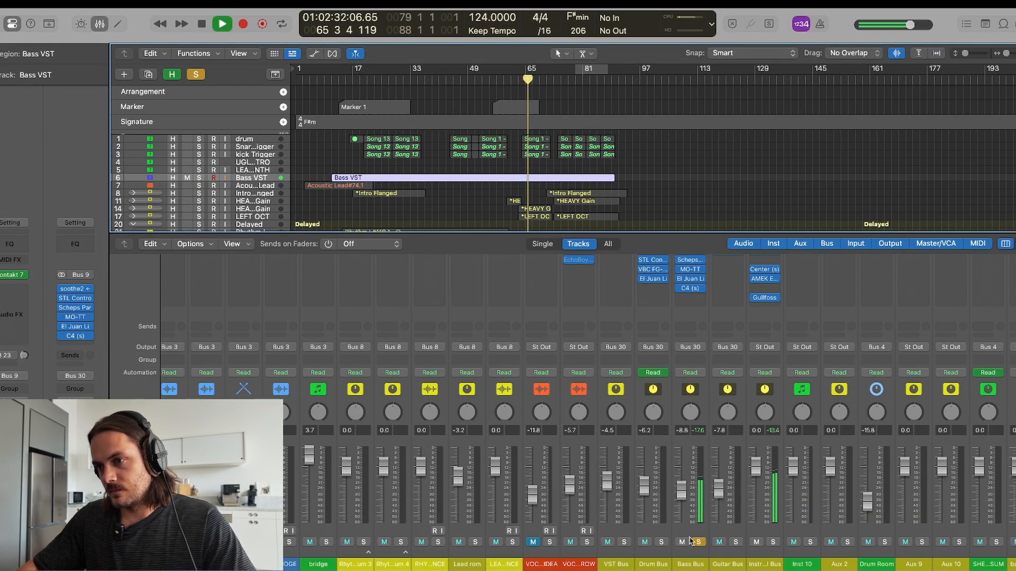
scroll(699, 528, up, 4)
scroll(697, 453, down, 4)
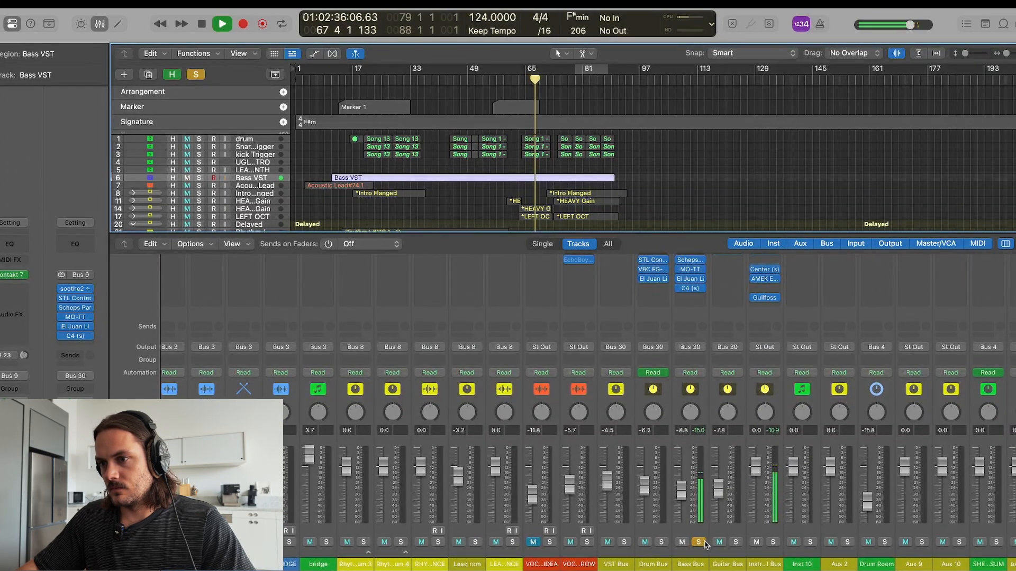
key(space)
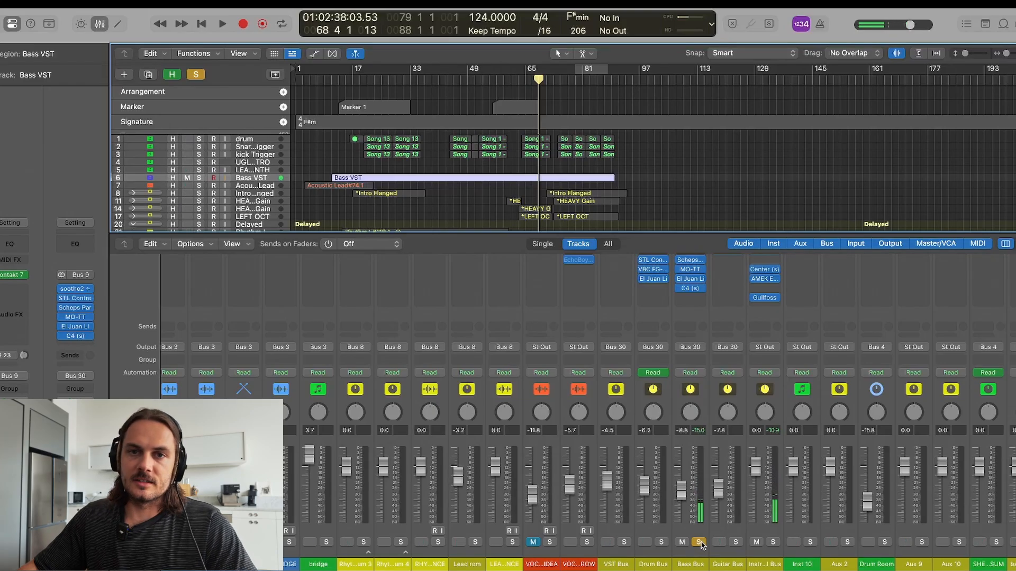
- Open soothe2 on the Bass Bus and bypass and re-enable it during playback to hear its sidechained reduction
scroll(701, 545, up, 4)
scroll(702, 545, down, 4)
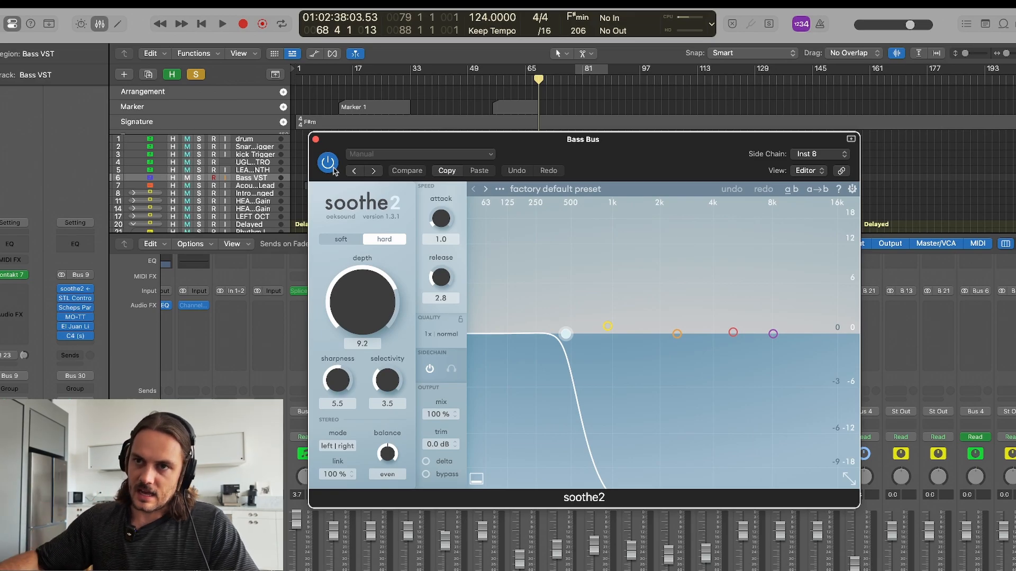
key(space)
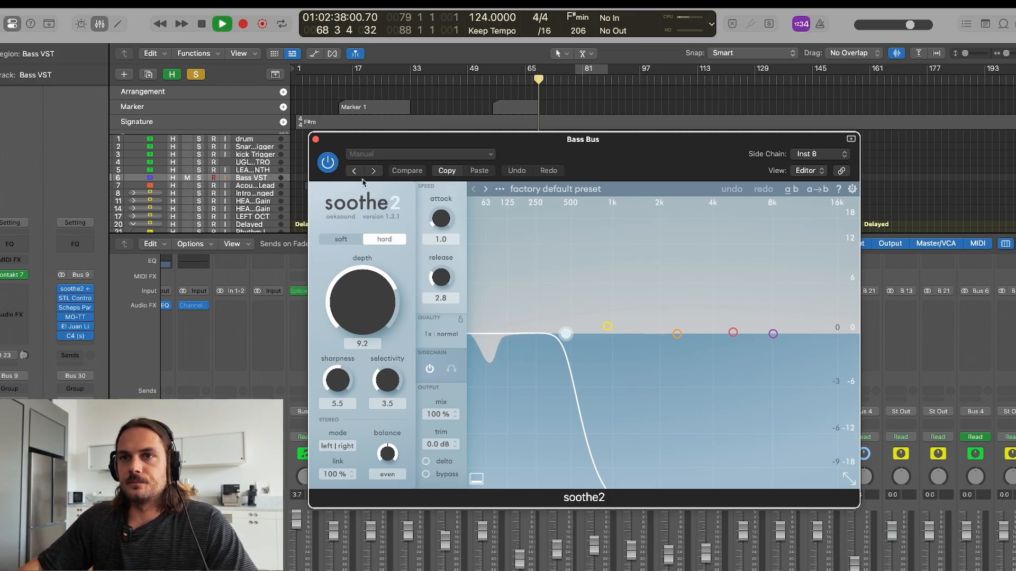
click(328, 162)
click(328, 163)
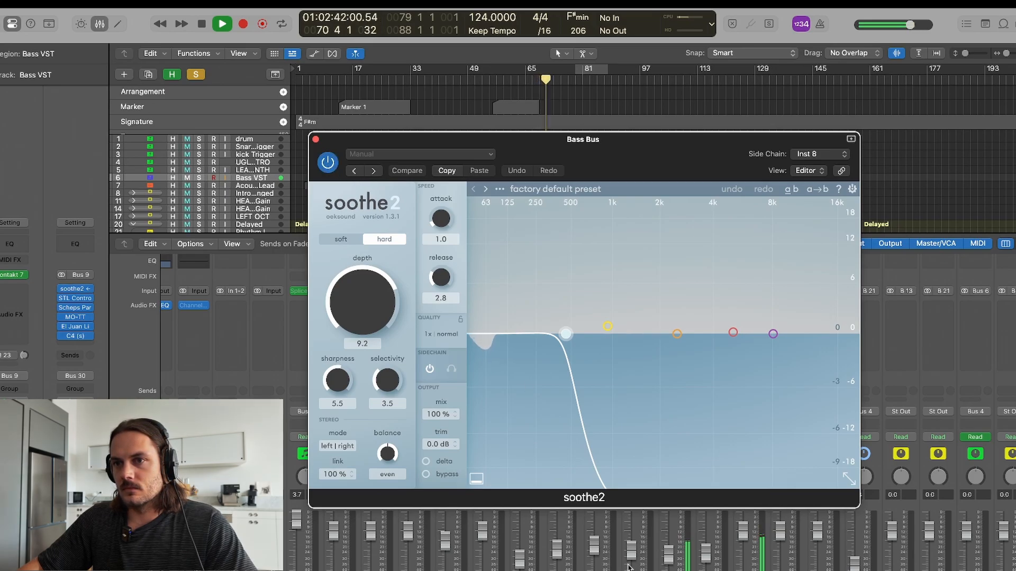
- Solo the Drum Bus with the Bass Bus, replay from around bar 65, and compare soothe2 bypassed and active
scroll(629, 568, down, 3)
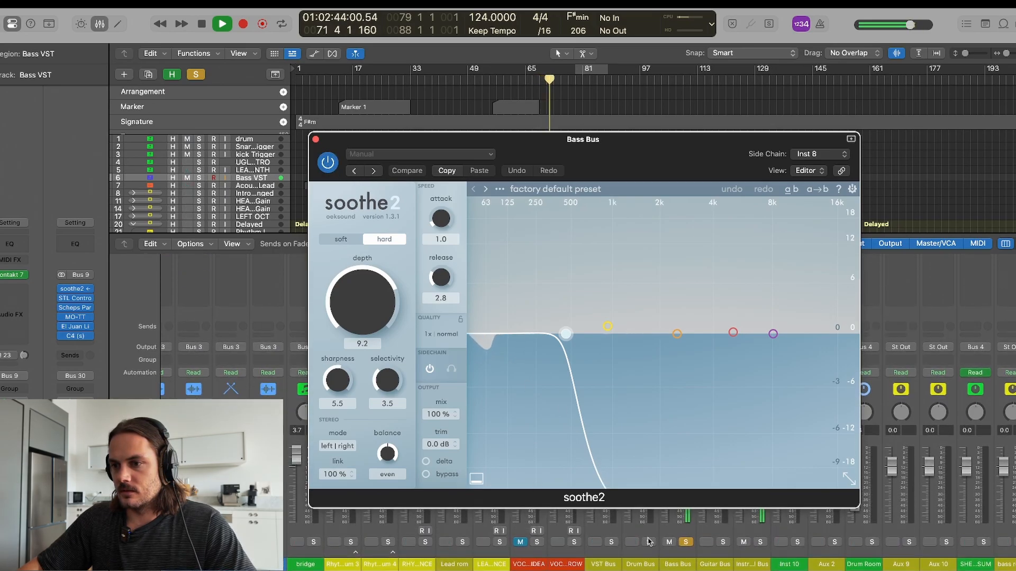
click(650, 541)
click(527, 84)
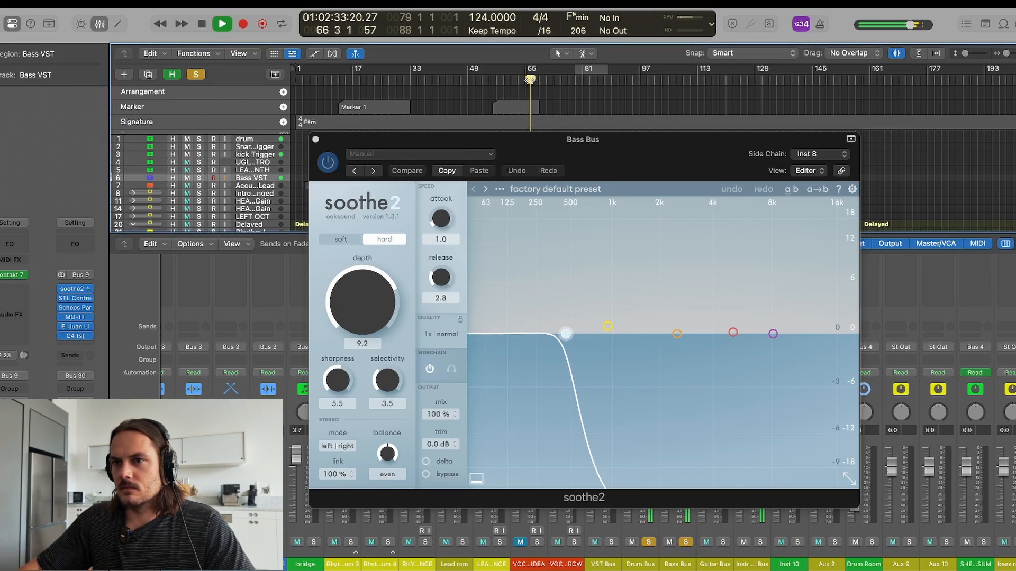
click(328, 163)
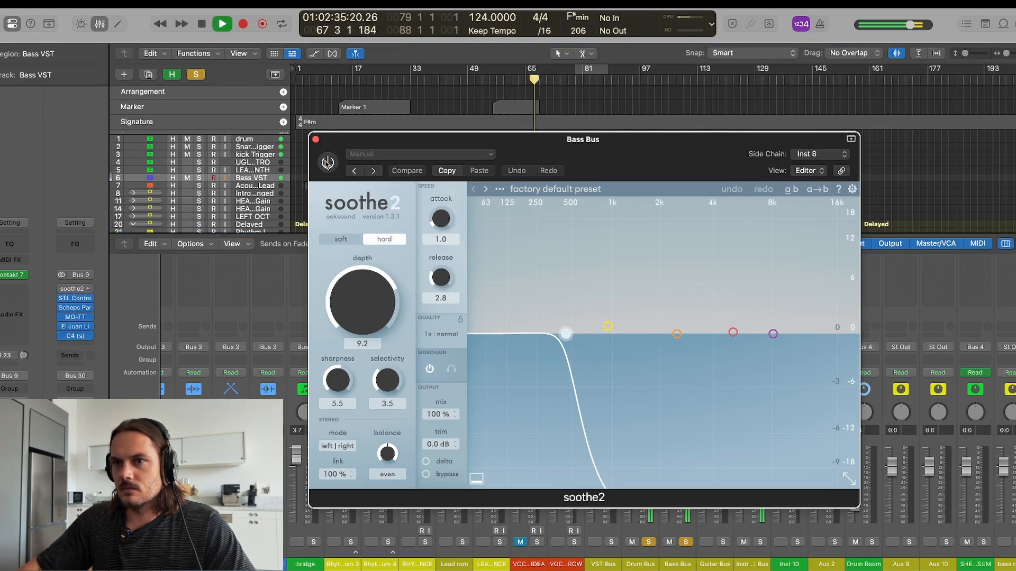
click(328, 162)
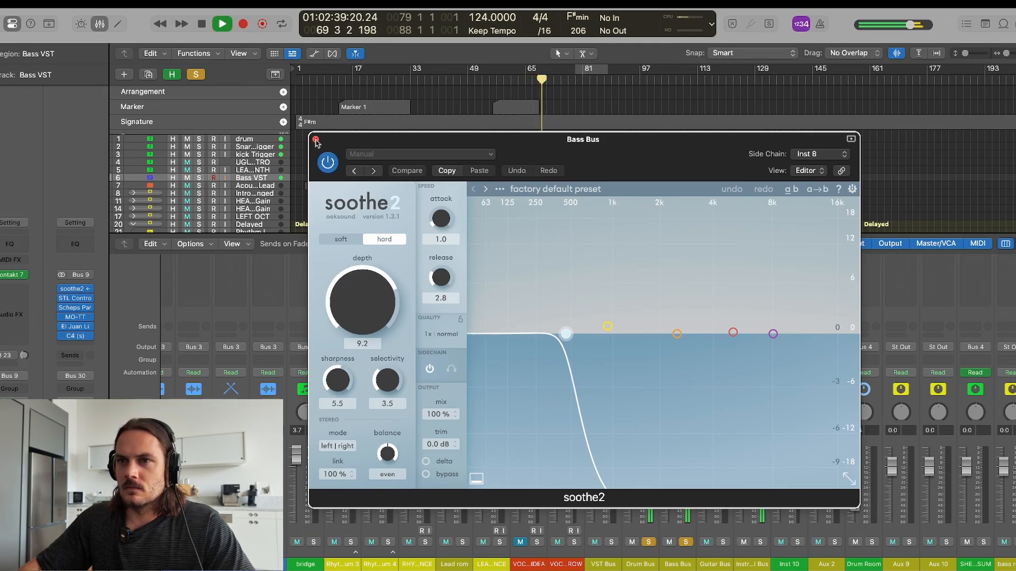
- Close the Bass Bus's soothe2, stop playback, and unsolo the Drum Bus and Bass Bus
click(315, 141)
key(space)
click(649, 544)
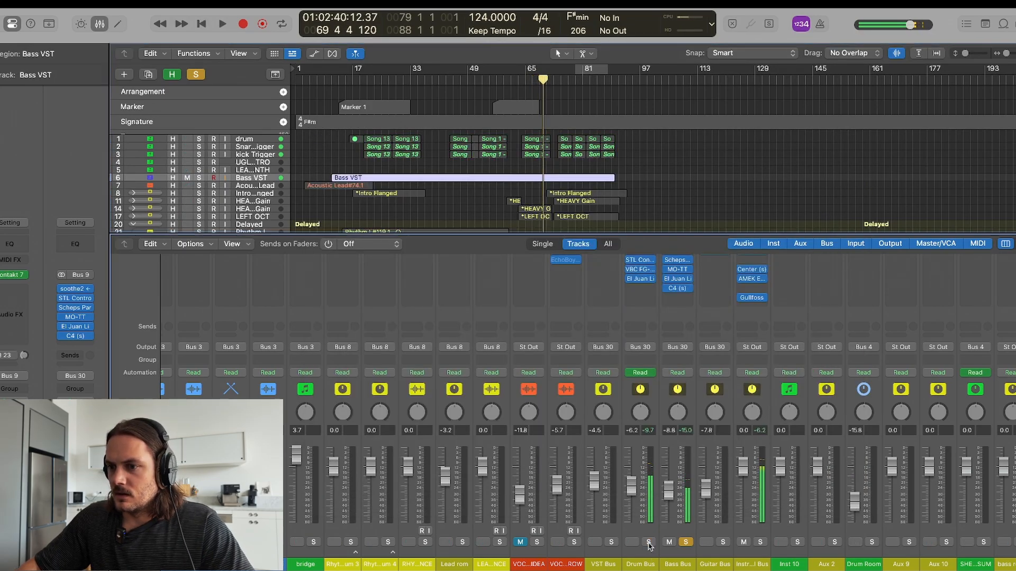
scroll(686, 547, up, 2)
click(686, 558)
scroll(687, 371, up, 5)
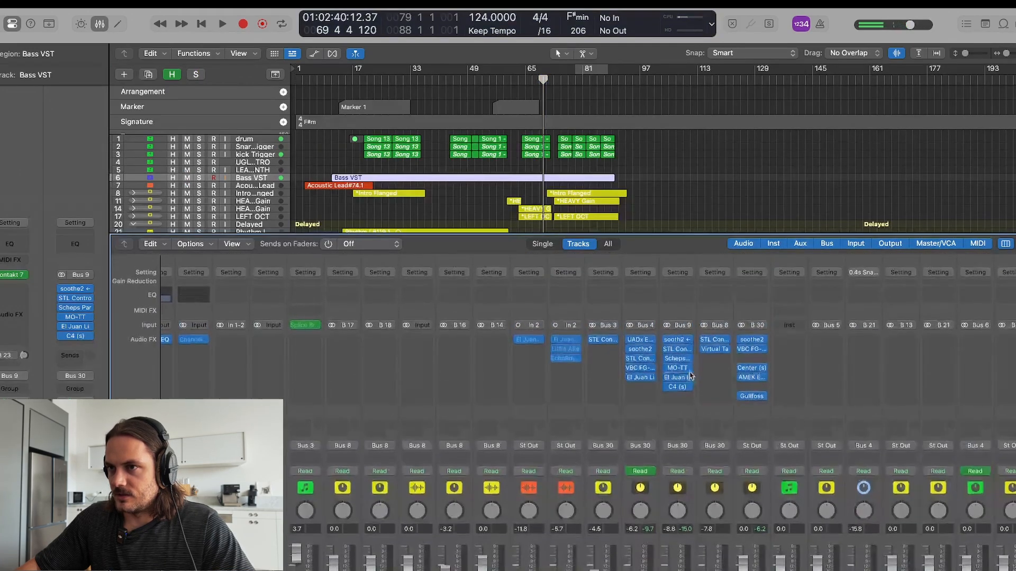
- Open STL ControlHub on the Bass Bus, look through the George Lever Bass presets, and stop the soloed bass playback
click(677, 349)
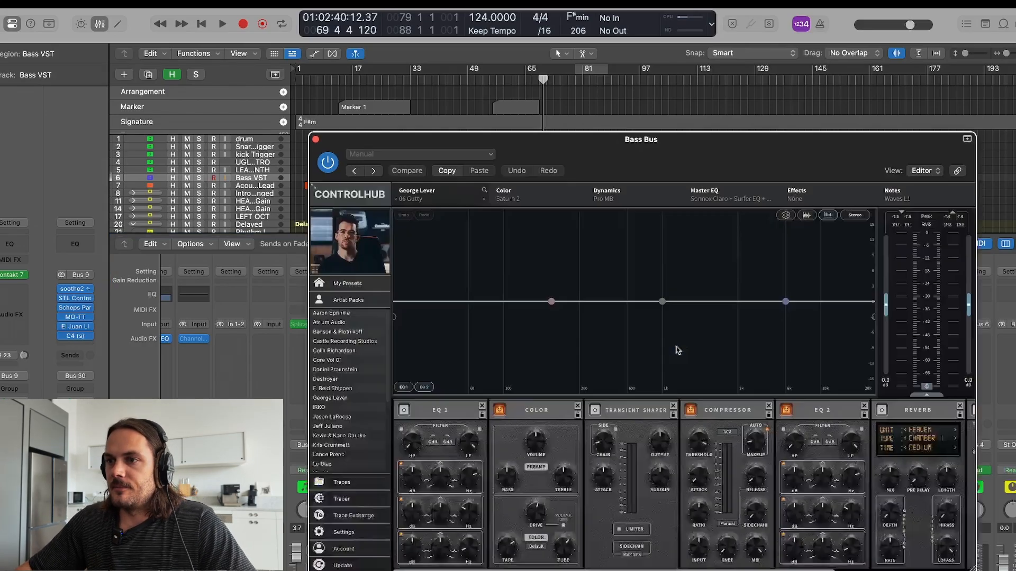
drag(603, 155, 571, 80)
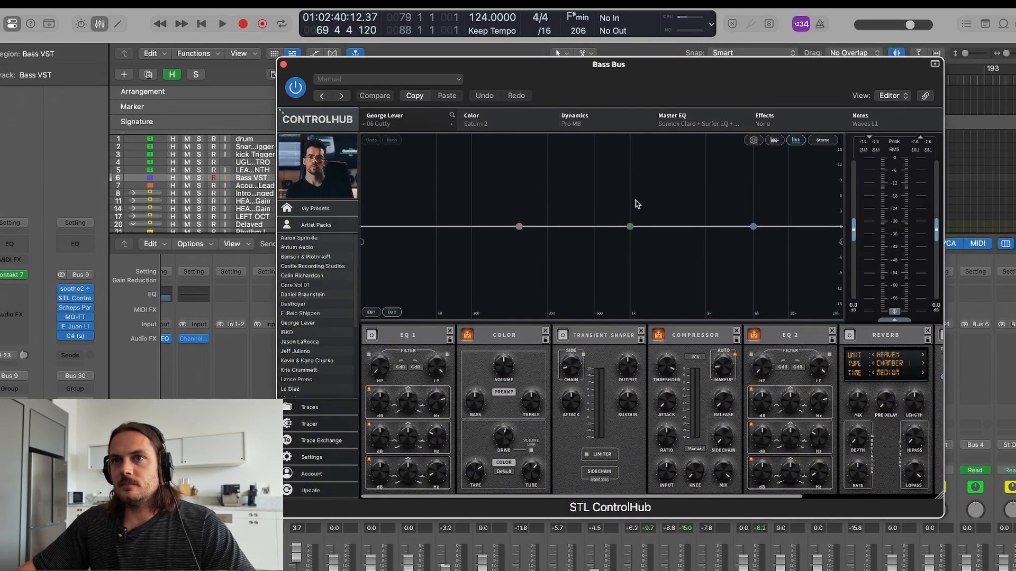
click(435, 130)
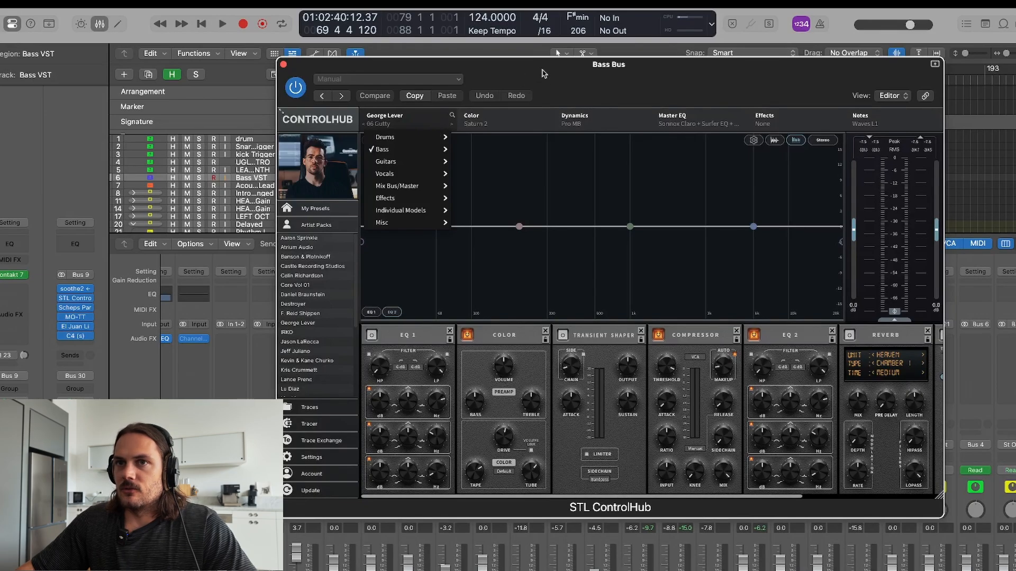
mouse_move(413, 149)
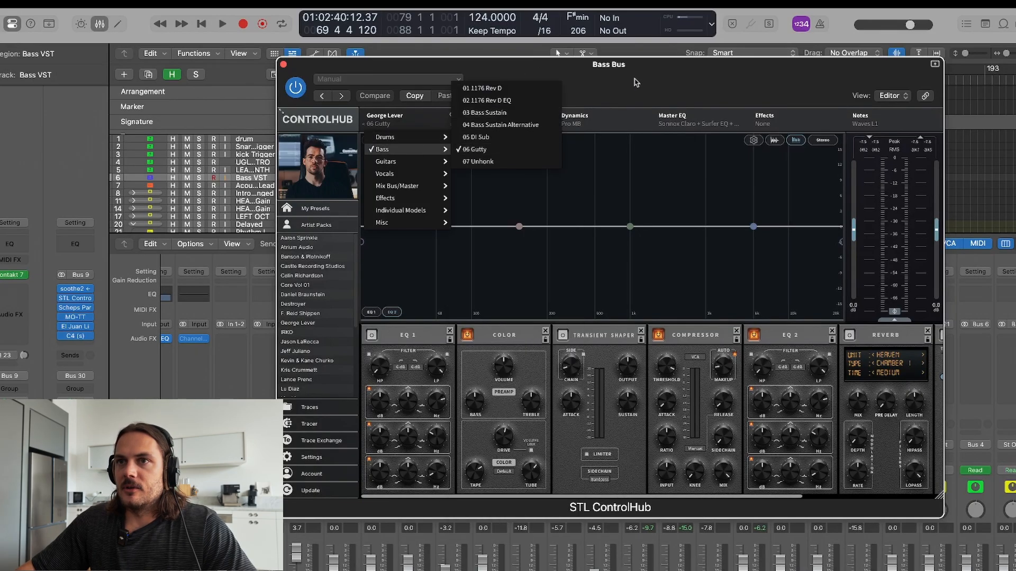
drag(319, 67, 338, 65)
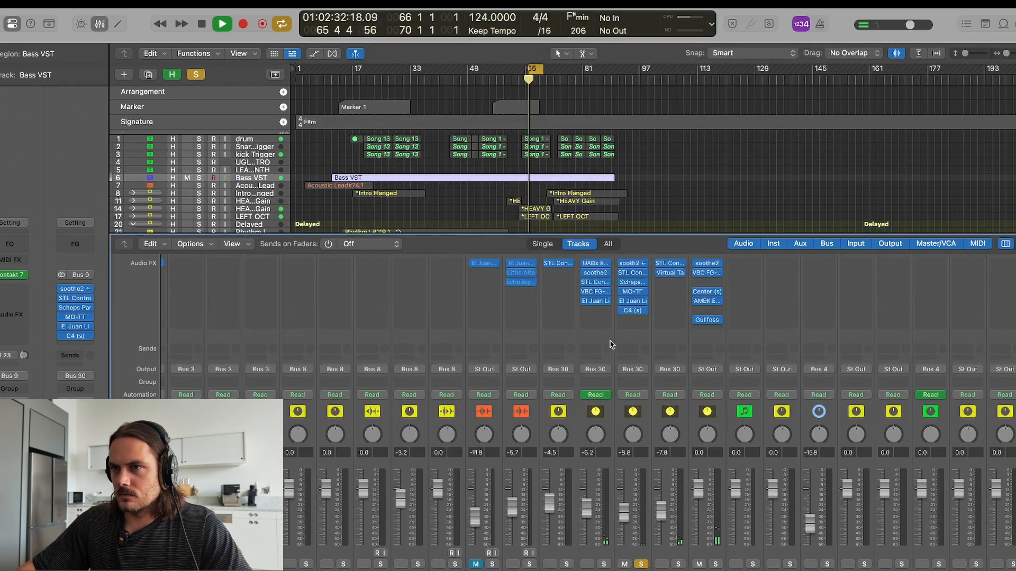
scroll(611, 345, up, 3)
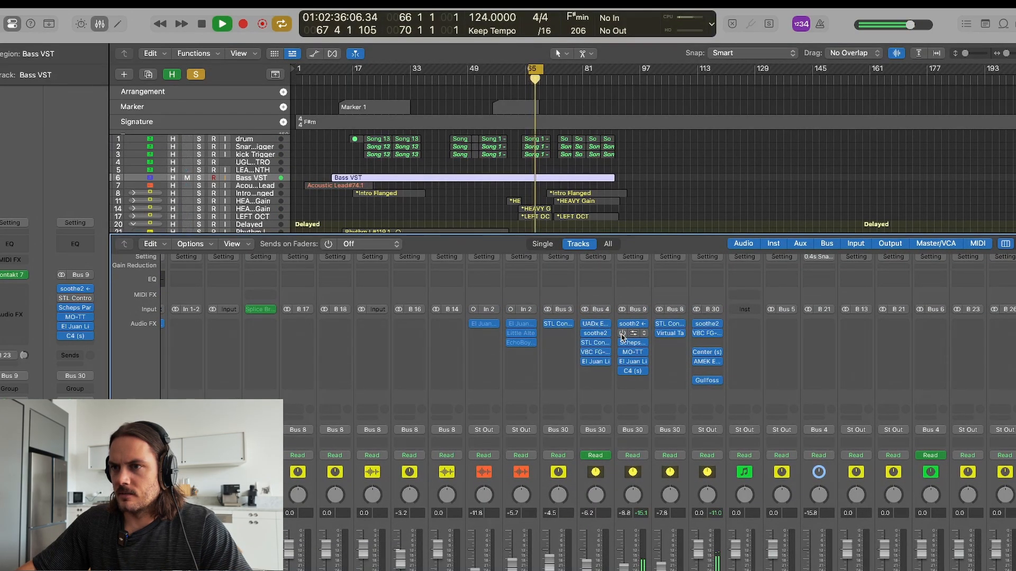
key(space)
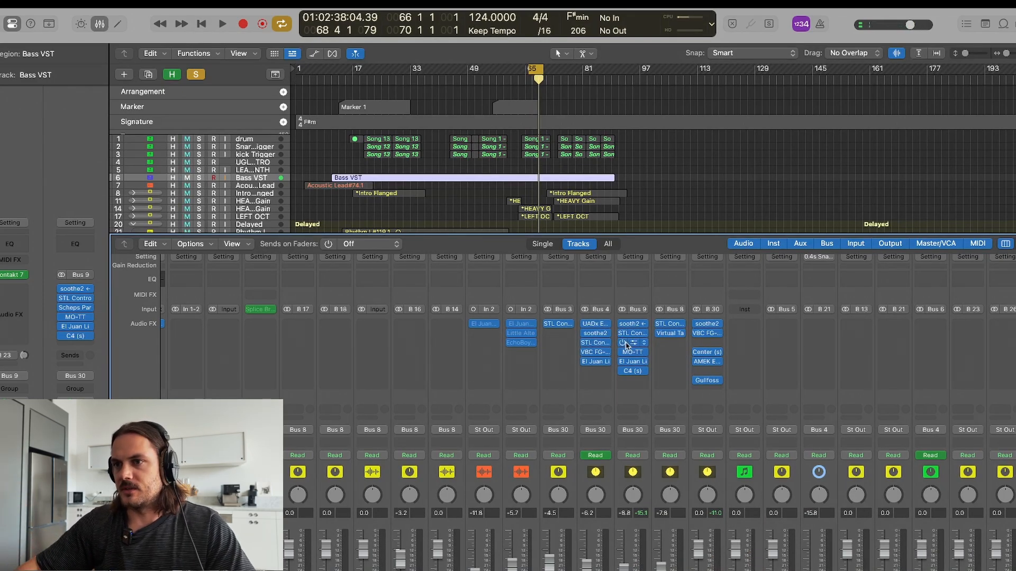
- Open Scheps Parallel Particles on the Bass Bus, compare it bypassed and active during looped playback, and close it
click(626, 346)
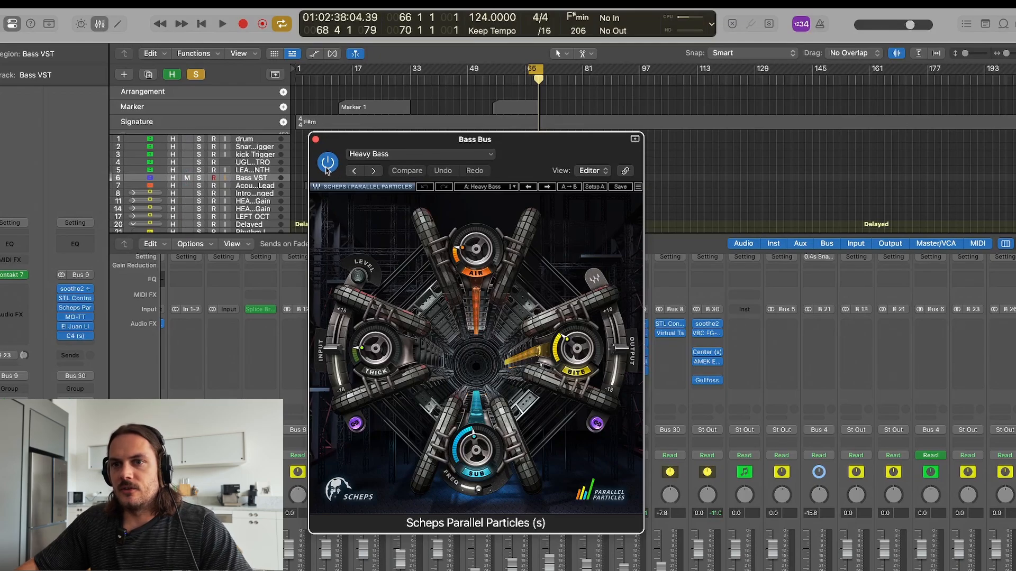
key(space)
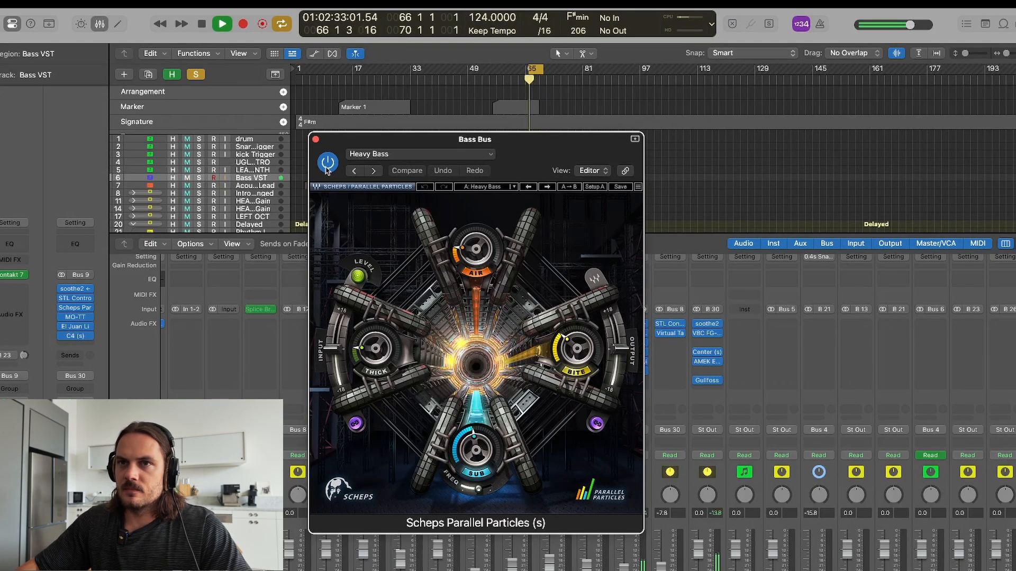
click(326, 168)
click(326, 168)
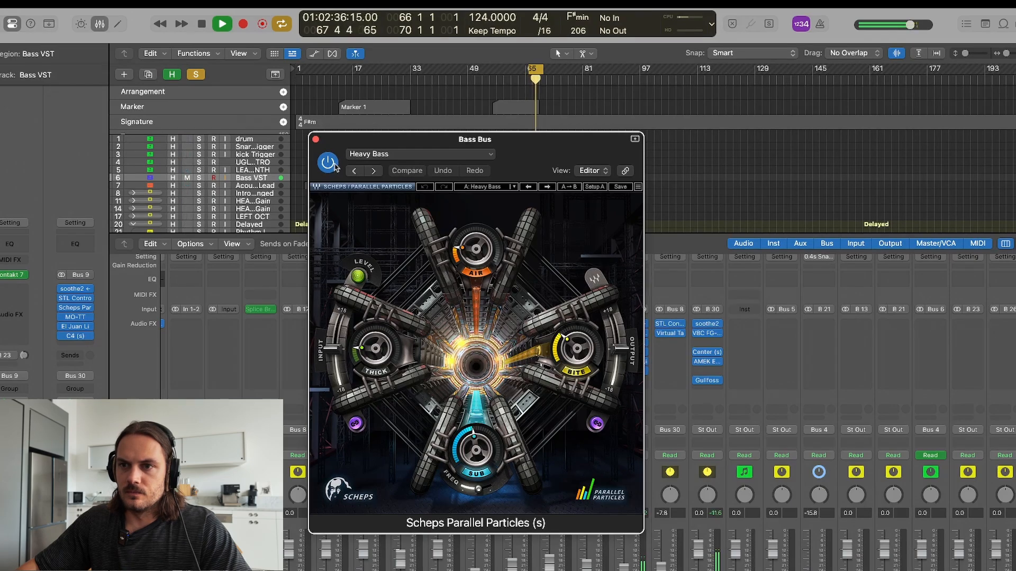
key(space)
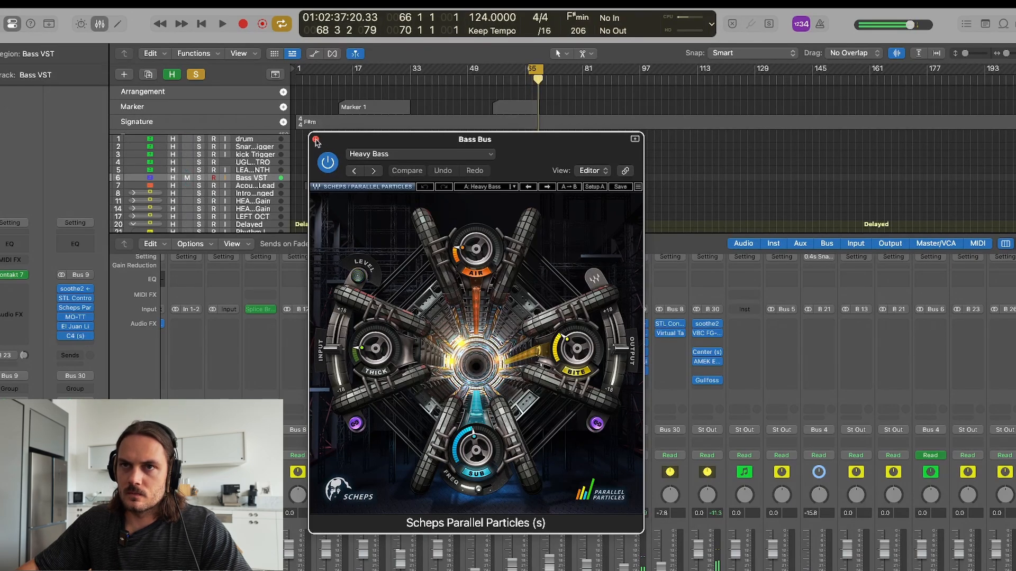
click(316, 141)
- Open MO-TT on the Bass Bus, bypass and re-enable it while the bass loop plays, then close it and stop playback
scroll(619, 365, down, 1)
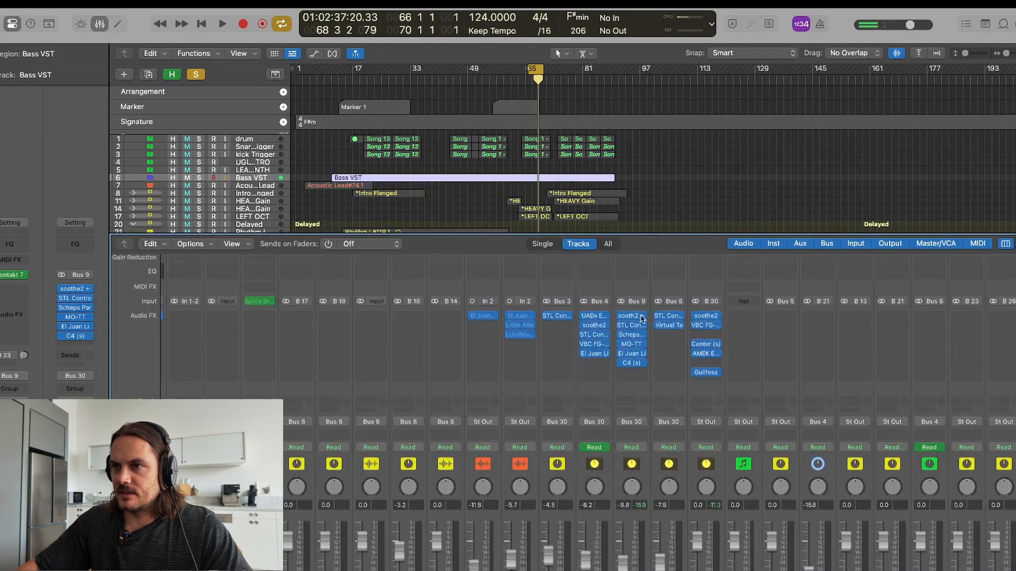
click(633, 346)
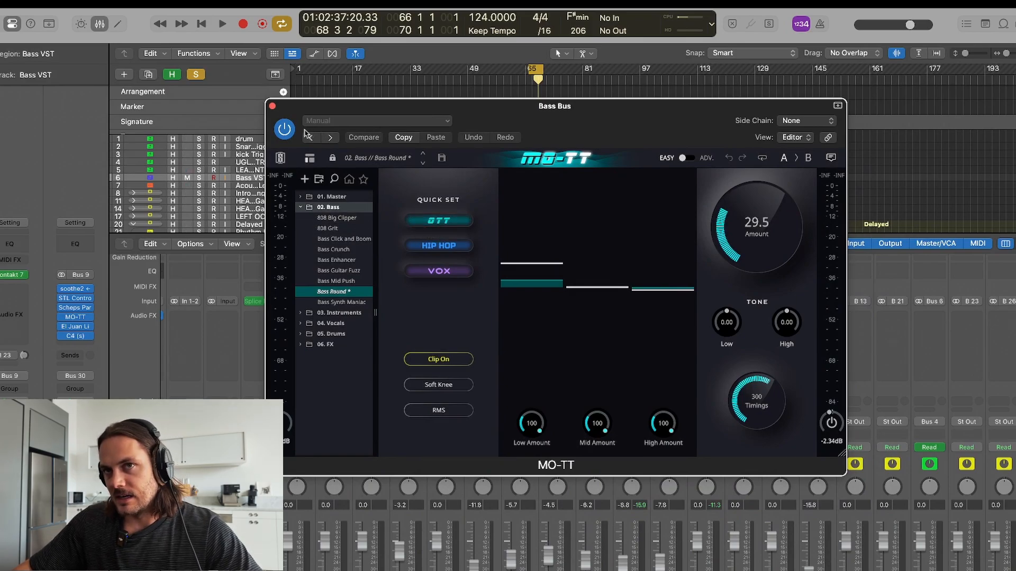
key(space)
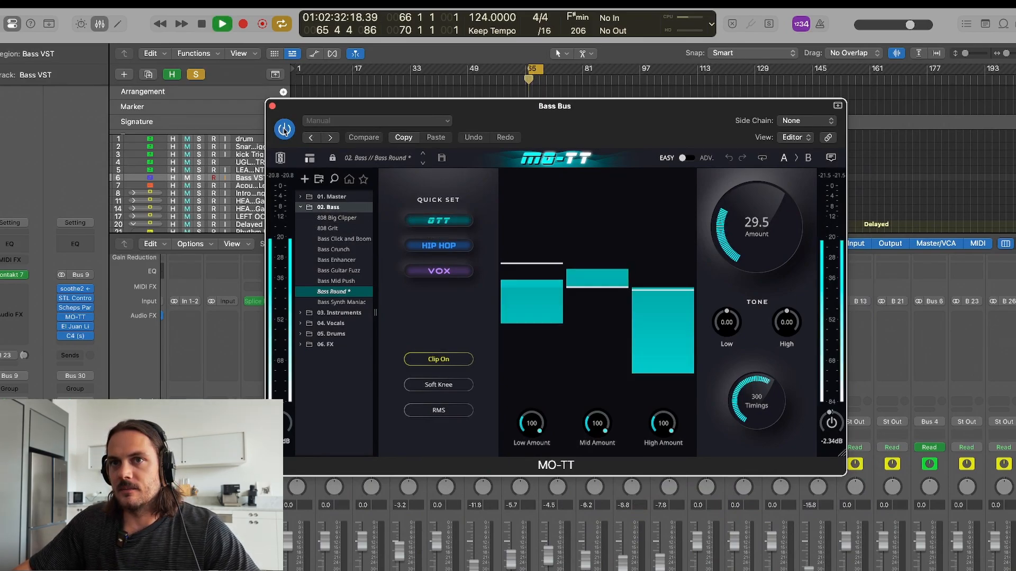
click(284, 130)
click(284, 130)
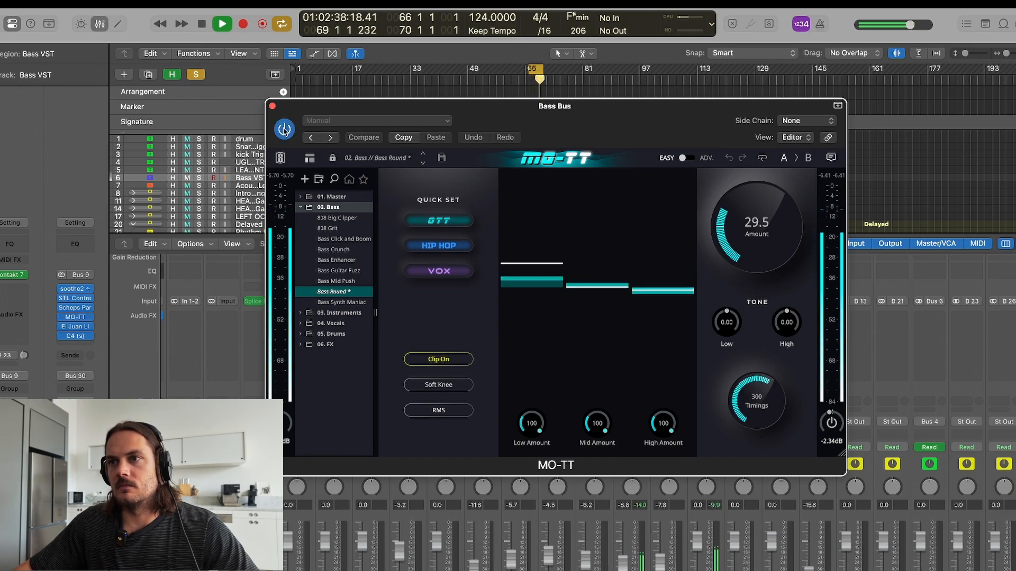
click(273, 108)
key(space)
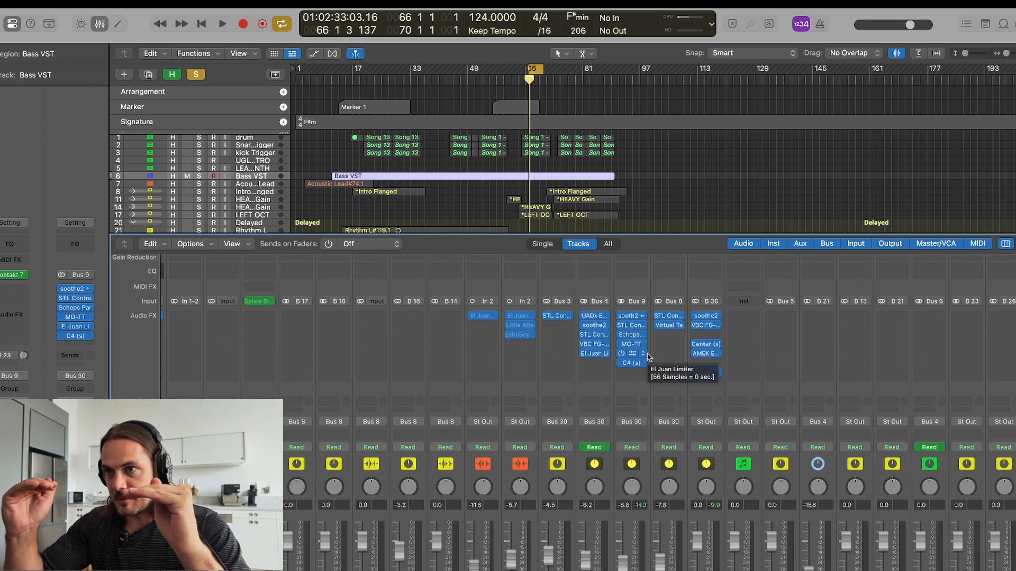
- Open the El Juan Limiter on the Bass Bus to view its settings, and close it
scroll(637, 355, down, 3)
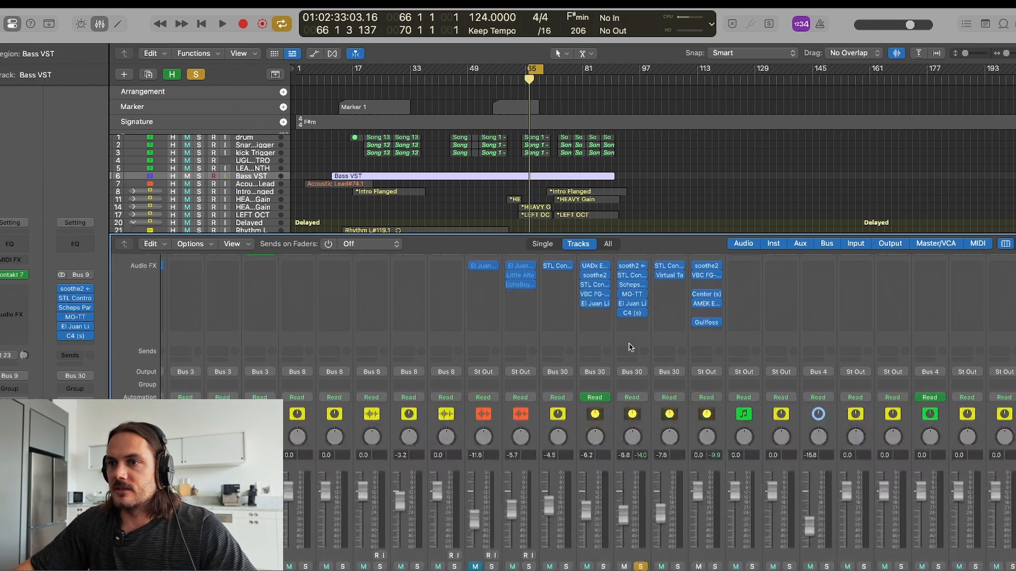
scroll(631, 347, down, 2)
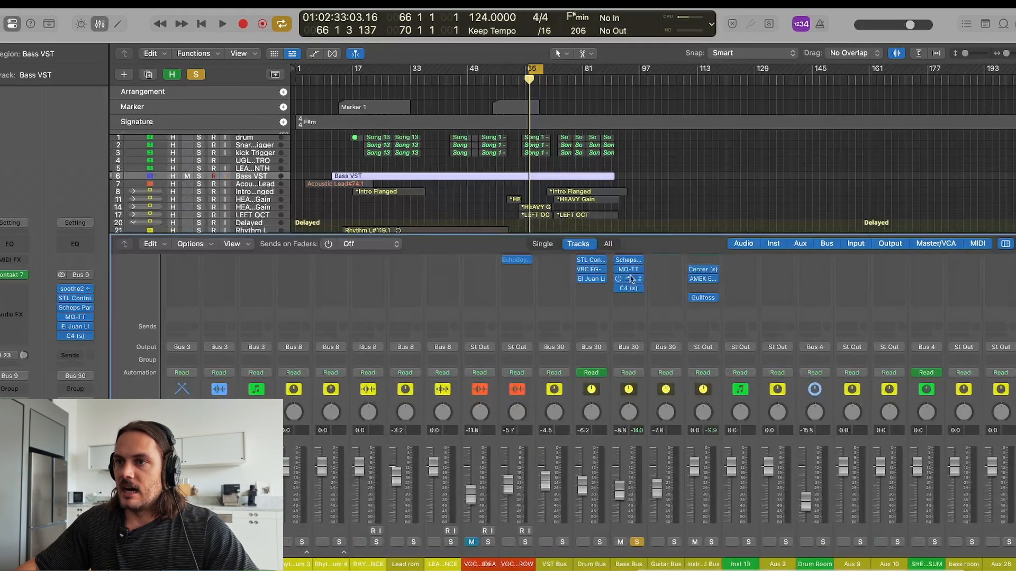
click(628, 279)
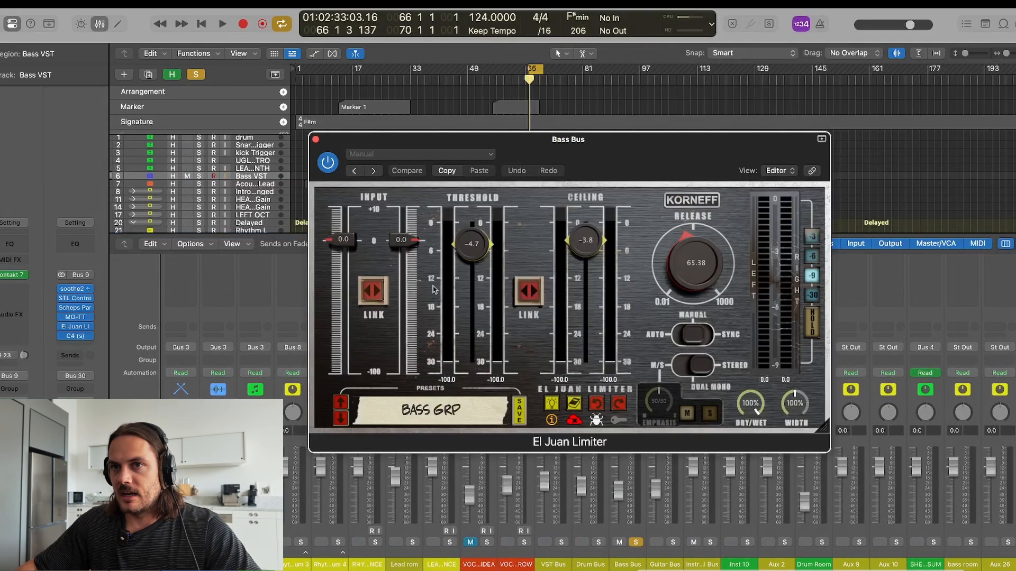
click(315, 138)
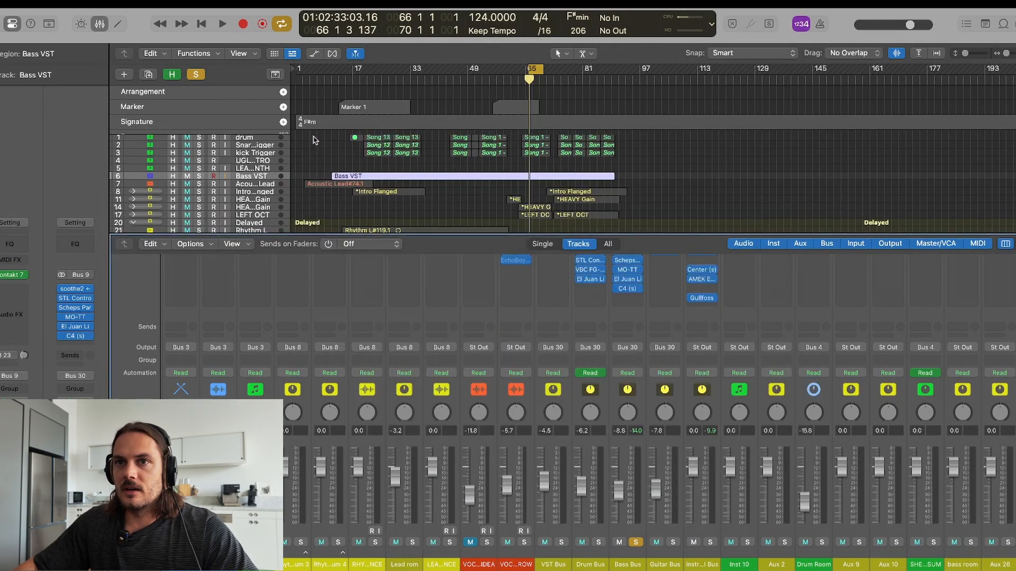
- Open the C4 multiband processor on the Bass Bus, compare it bypassed and active during playback, and close it
click(629, 289)
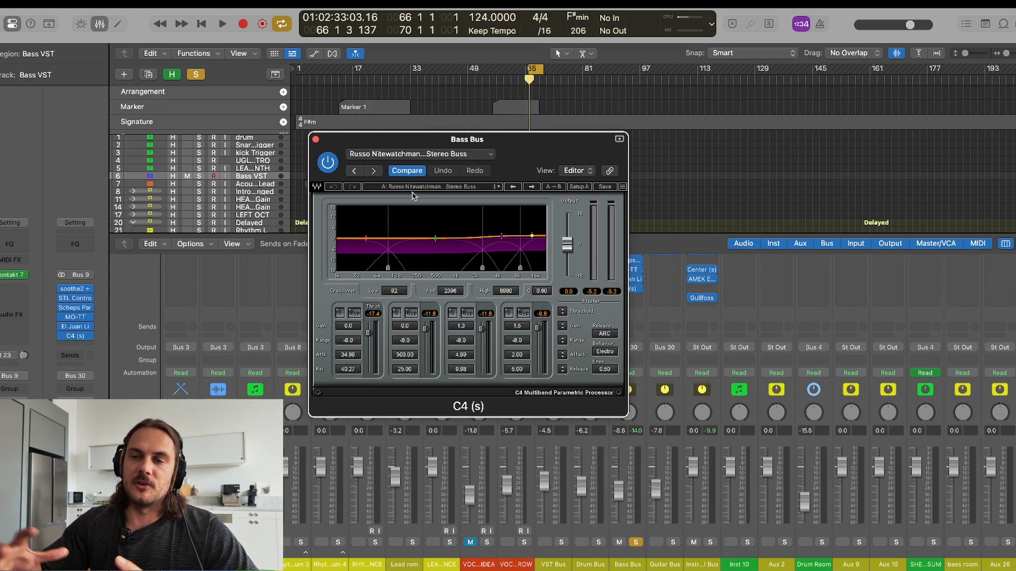
key(space)
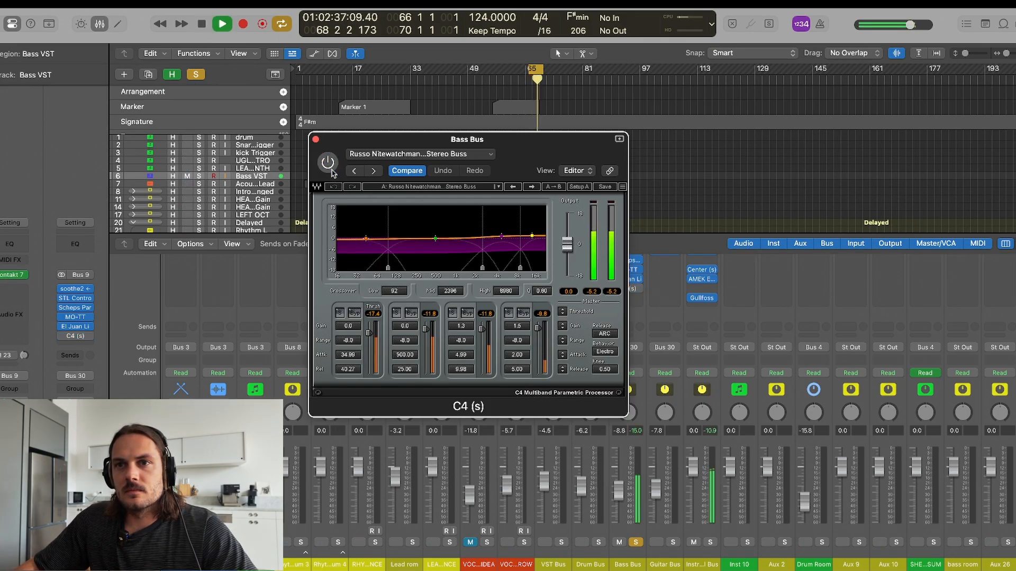
key(space)
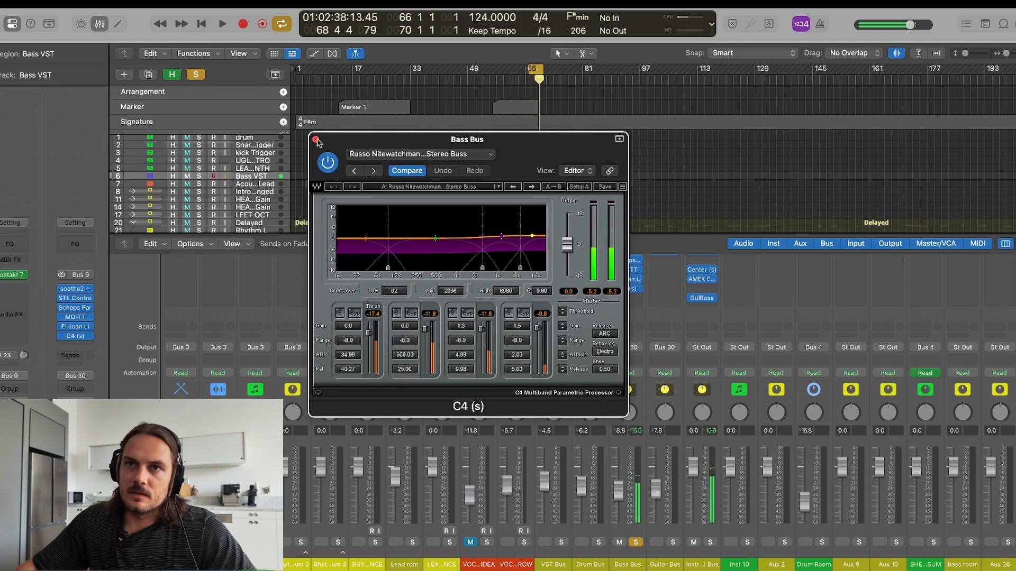
click(315, 139)
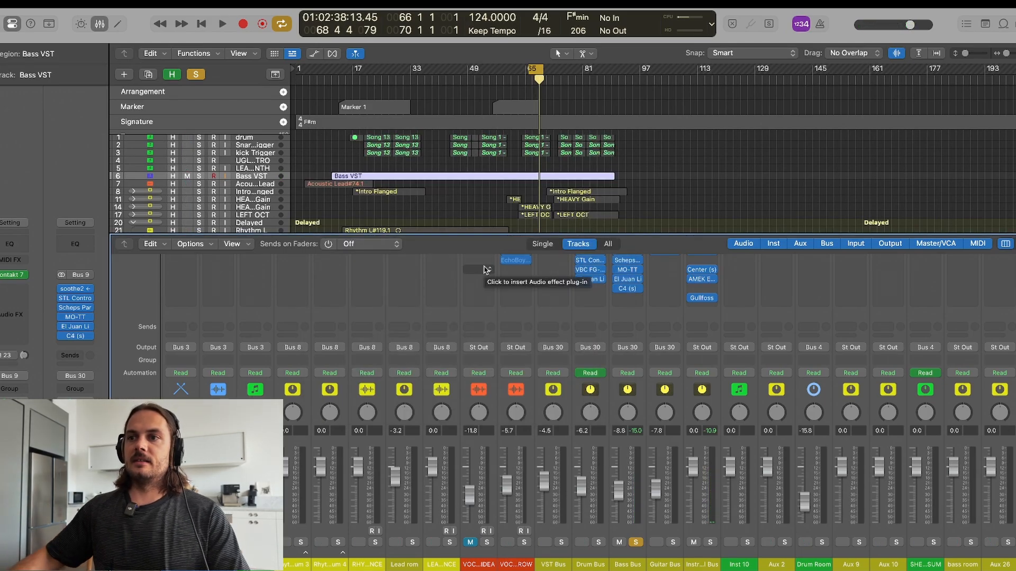
- Unsolo the Bass Bus, loop the full mix from bar 66, and mute and unmute the Bass Bus twice to compare
click(636, 542)
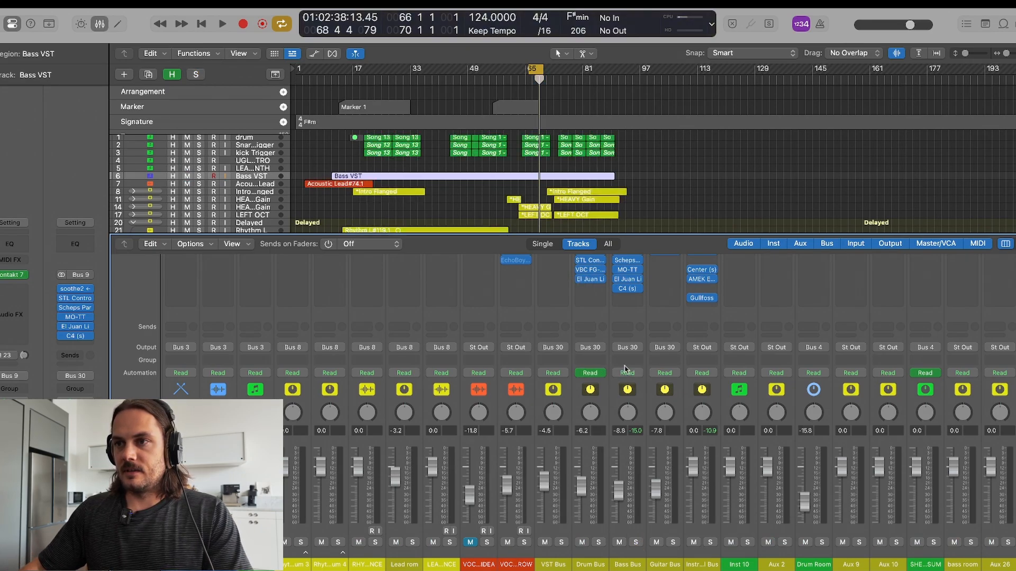
scroll(625, 369, up, 3)
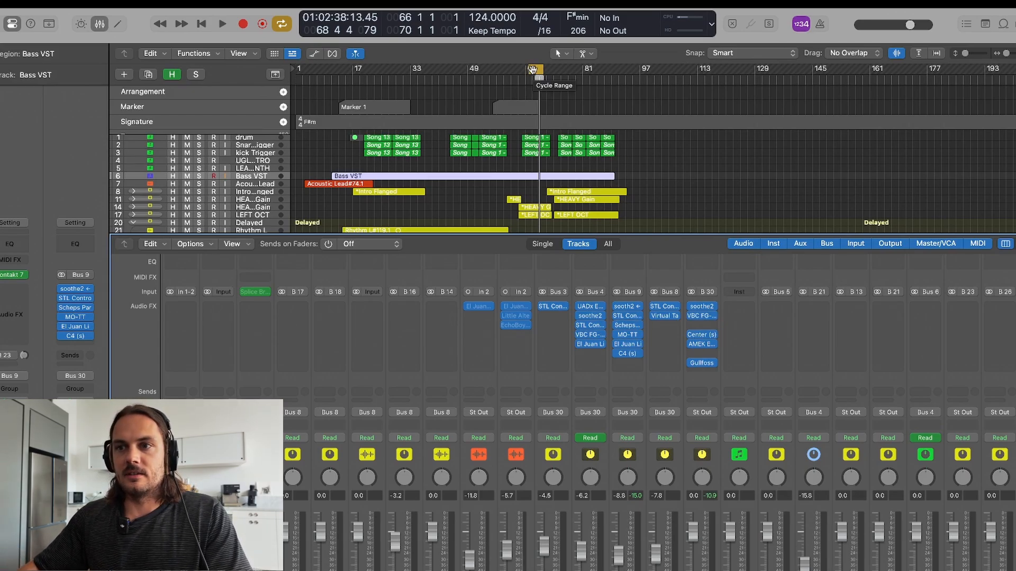
scroll(622, 394, down, 3)
key(space)
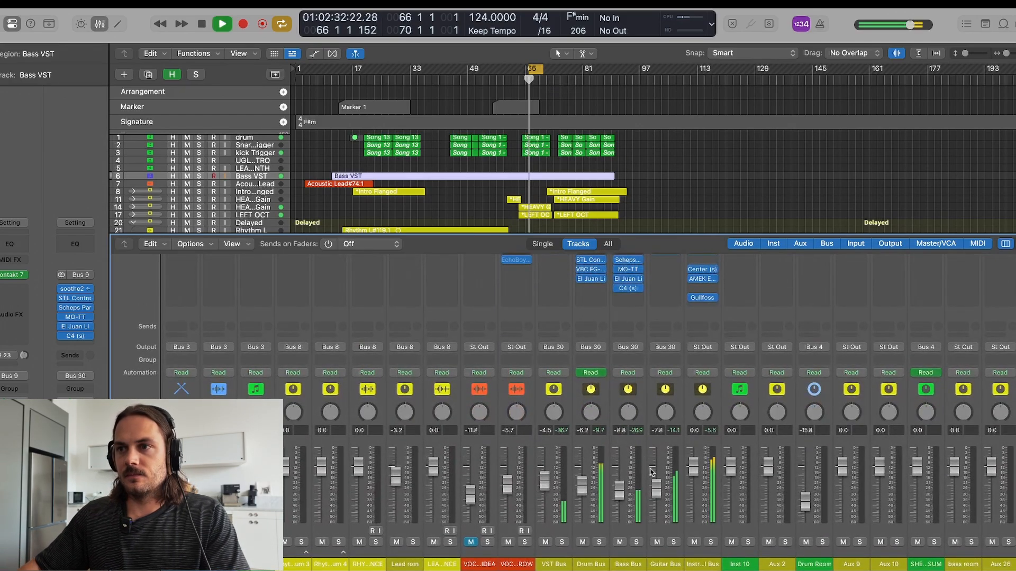
click(620, 542)
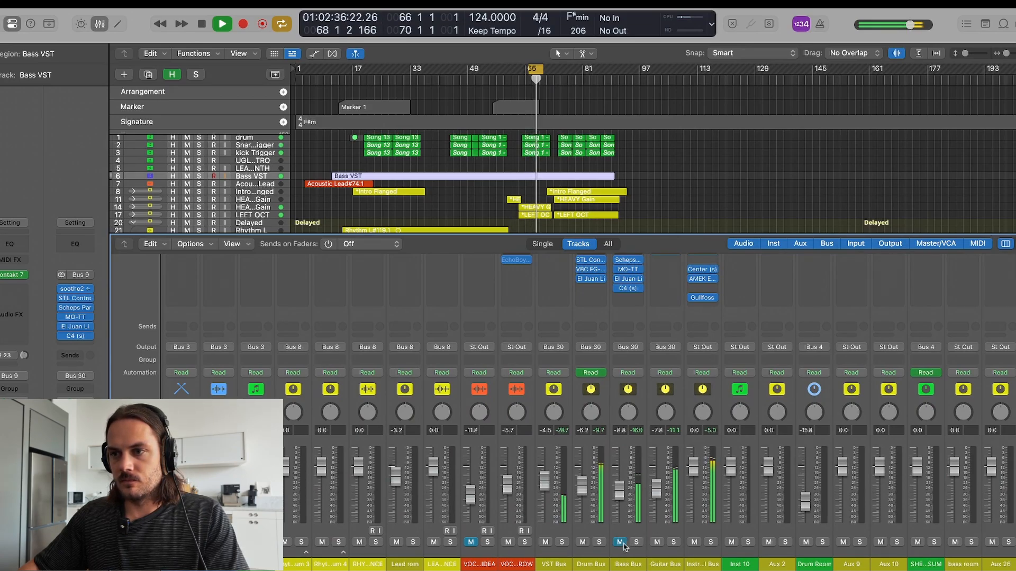
click(620, 543)
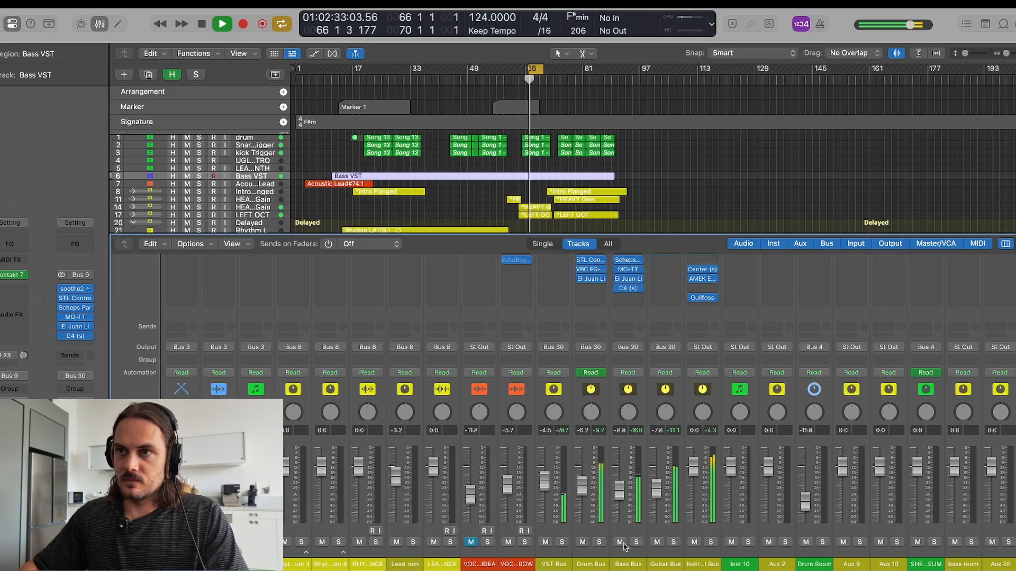
click(620, 542)
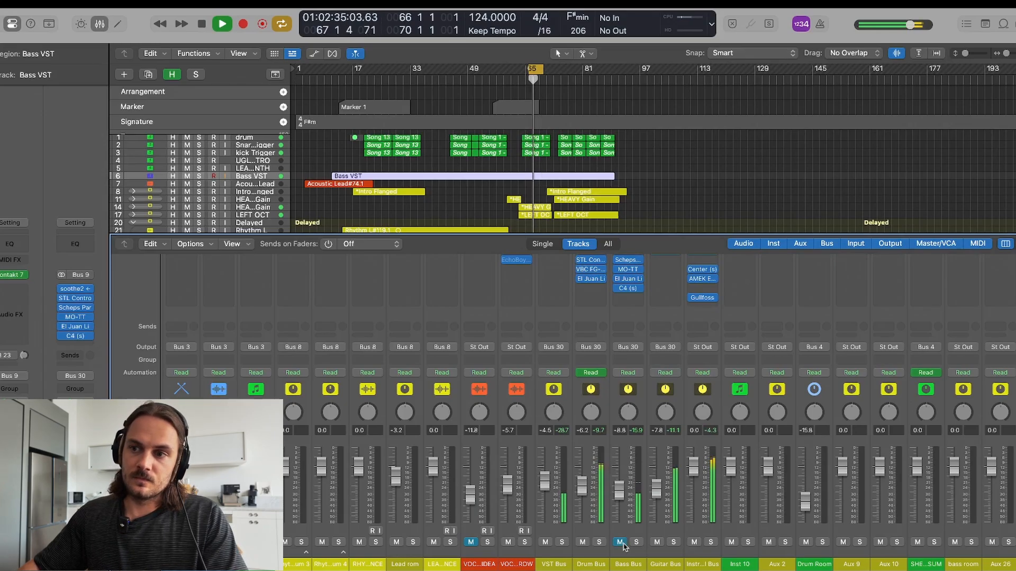
click(620, 542)
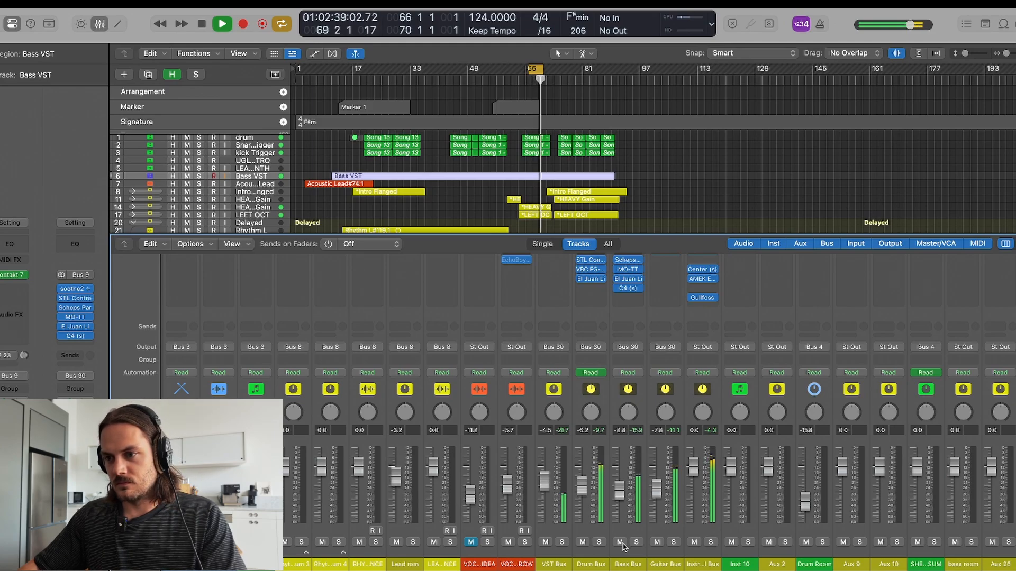
key(space)
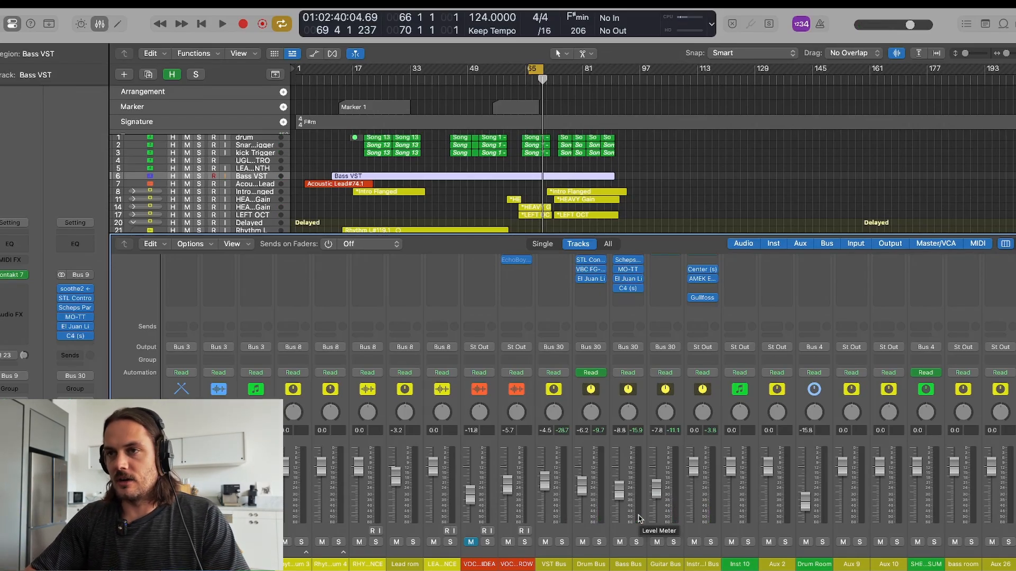
scroll(624, 318, up, 4)
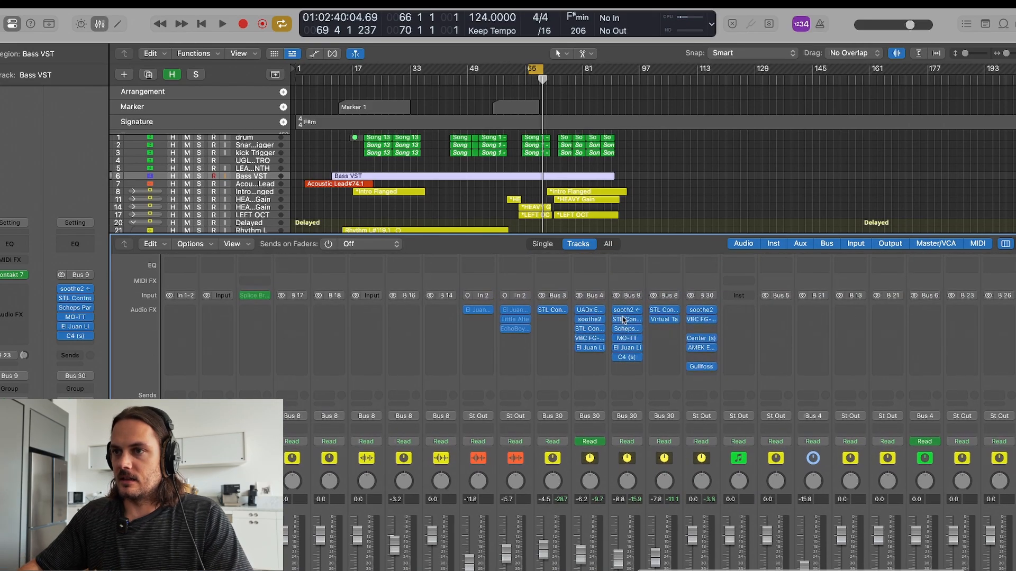